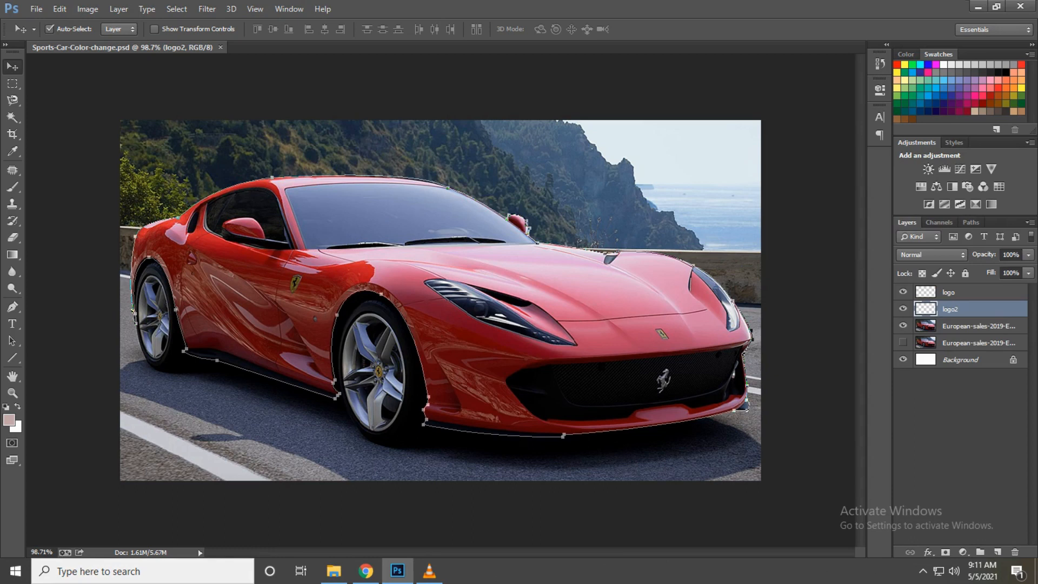
# Load the car outline path as a selection on the visible car photo layer and open the Hue/Saturation adjustment
pyautogui.click(978, 326)
pyautogui.hotkey('ctrl', 'Return')
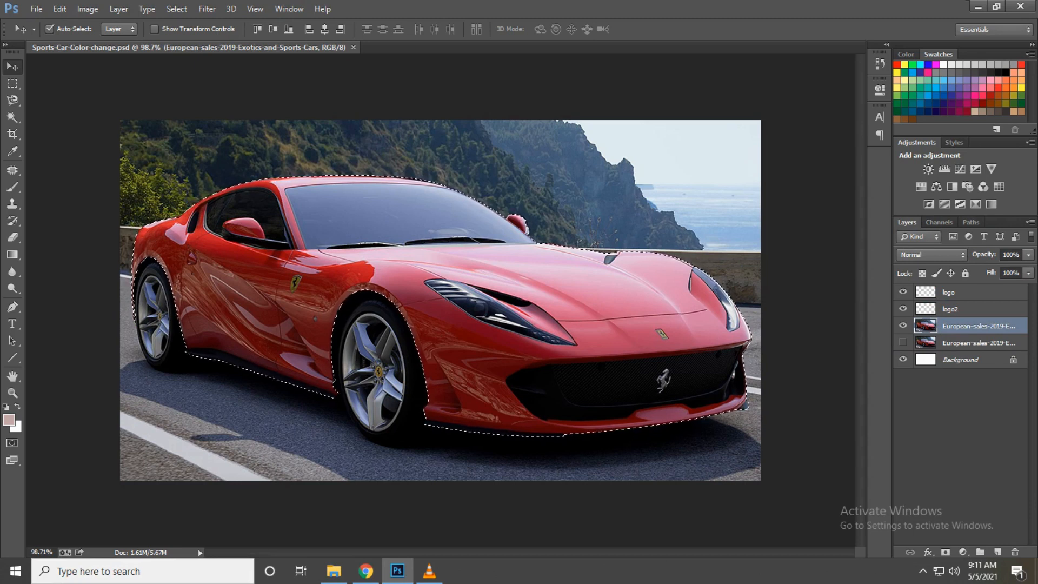
pyautogui.hotkey('ctrl', 'u')
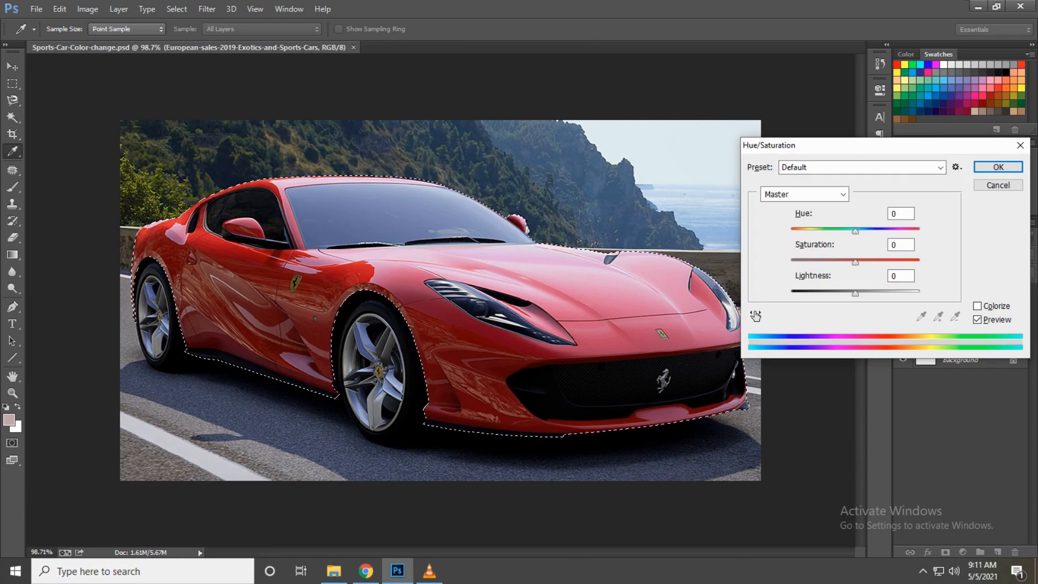
# Try purple and blue tints on the selected car by lowering the hue through -96 and -130 to -138
pyautogui.hotkey('shift', 'Down')
pyautogui.hotkey('shift', 'Down')
pyautogui.hotkey('shift', 'Down')
pyautogui.hotkey('shift', 'Down')
pyautogui.hotkey('shift', 'Down')
pyautogui.hotkey('shift', 'Down')
pyautogui.hotkey('shift', 'Down')
pyautogui.hotkey('shift', 'Down')
pyautogui.hotkey('shift', 'Down')
pyautogui.press('Down')
pyautogui.press('Down')
pyautogui.press('Down')
pyautogui.press('Down')
pyautogui.press('Down')
pyautogui.press('Down')
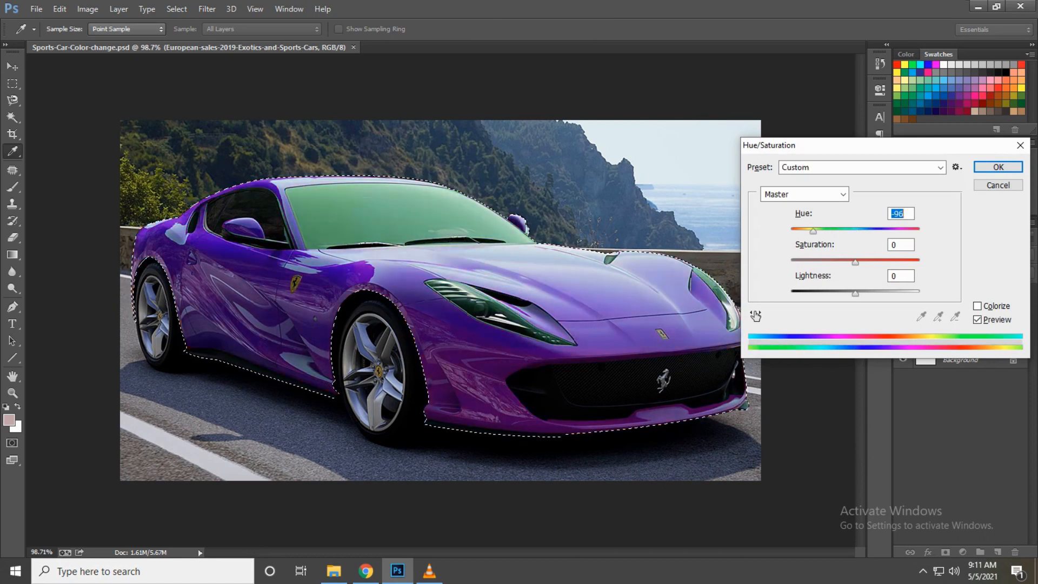
pyautogui.press('Down')
pyautogui.press('Down')
pyautogui.hotkey('shift', 'Down')
pyautogui.hotkey('shift', 'Down')
pyautogui.hotkey('shift', 'Down')
pyautogui.press('Down')
pyautogui.press('Down')
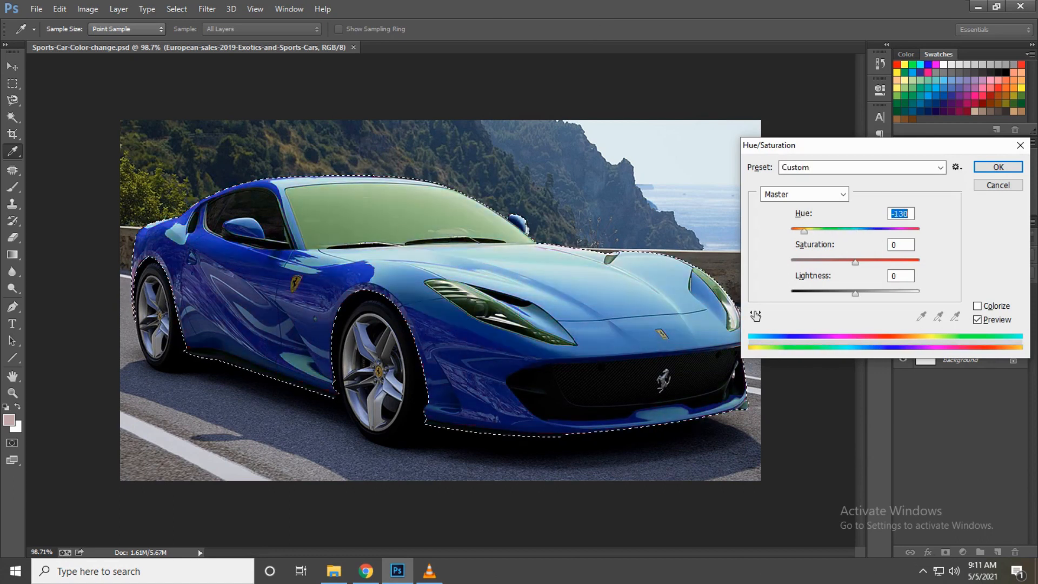
pyautogui.hotkey('shift', 'Down')
pyautogui.press('Down')
pyautogui.press('Down')
pyautogui.press('Down')
pyautogui.press('Down')
pyautogui.press('Down')
pyautogui.press('Down')
pyautogui.press('Down')
pyautogui.press('Down')
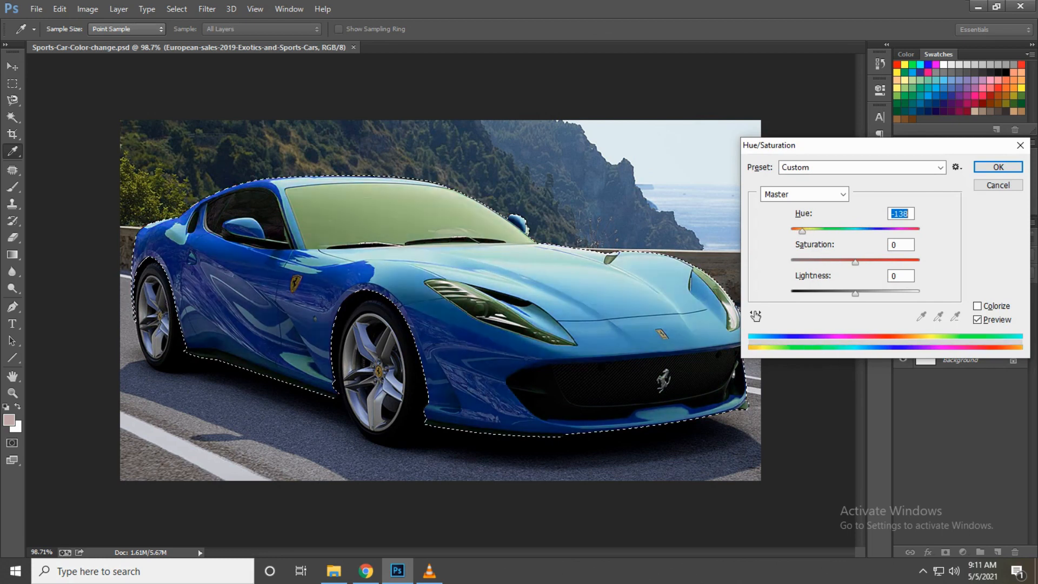
# Try a hue of -113 and then -106 on the car, with saturation raised to +11
pyautogui.write('-113')
pyautogui.press('Tab')
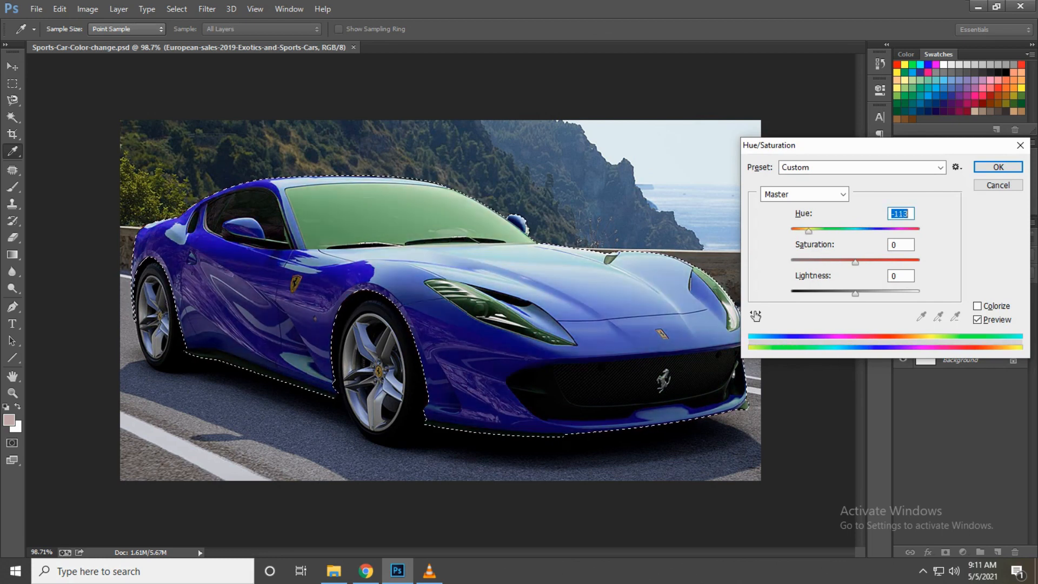
pyautogui.hotkey('shift', 'Up')
pyautogui.press('Up')
pyautogui.hotkey('shift', 'Tab')
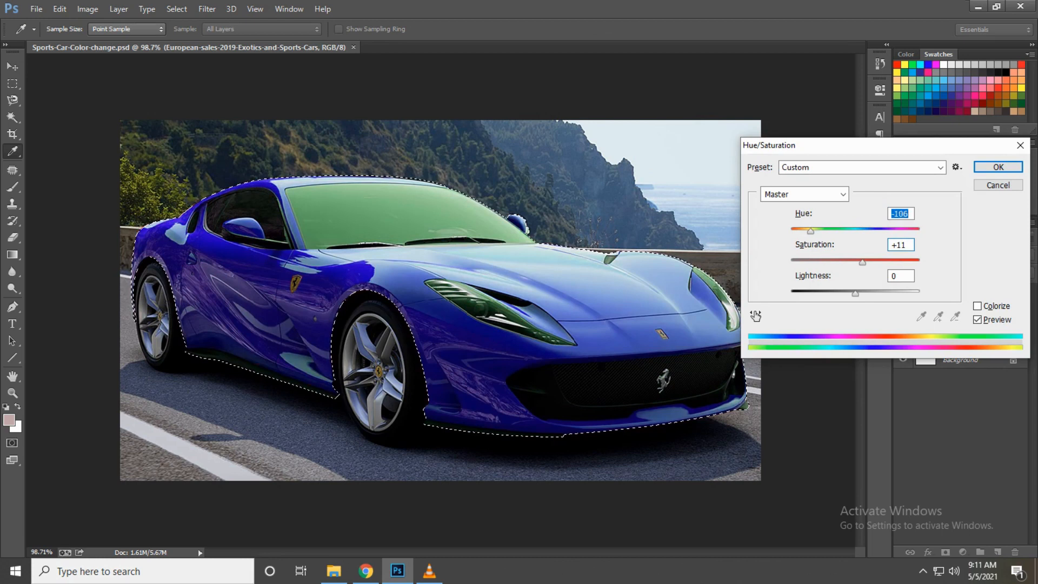
# Try orange tints on the car by raising the hue through +21 to +40
pyautogui.write('-19')
pyautogui.hotkey('shift', 'Up')
pyautogui.hotkey('shift', 'Up')
pyautogui.hotkey('shift', 'Up')
pyautogui.hotkey('shift', 'Up')
pyautogui.hotkey('shift', 'Up')
pyautogui.hotkey('shift', 'Up')
pyautogui.press('Up')
pyautogui.press('Up')
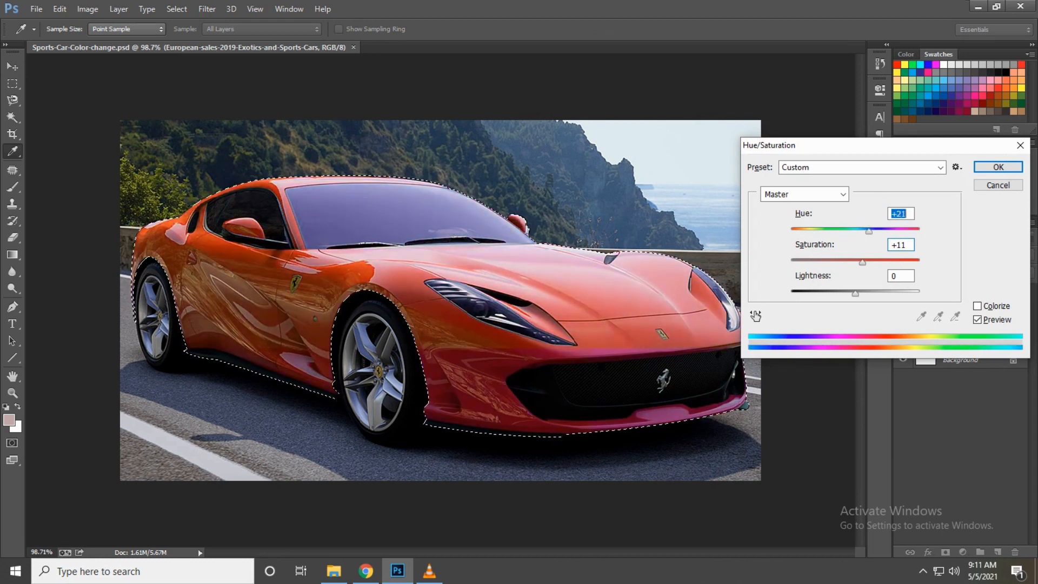
pyautogui.press('Down')
pyautogui.press('Down')
pyautogui.press('Down')
pyautogui.press('Down')
pyautogui.press('Down')
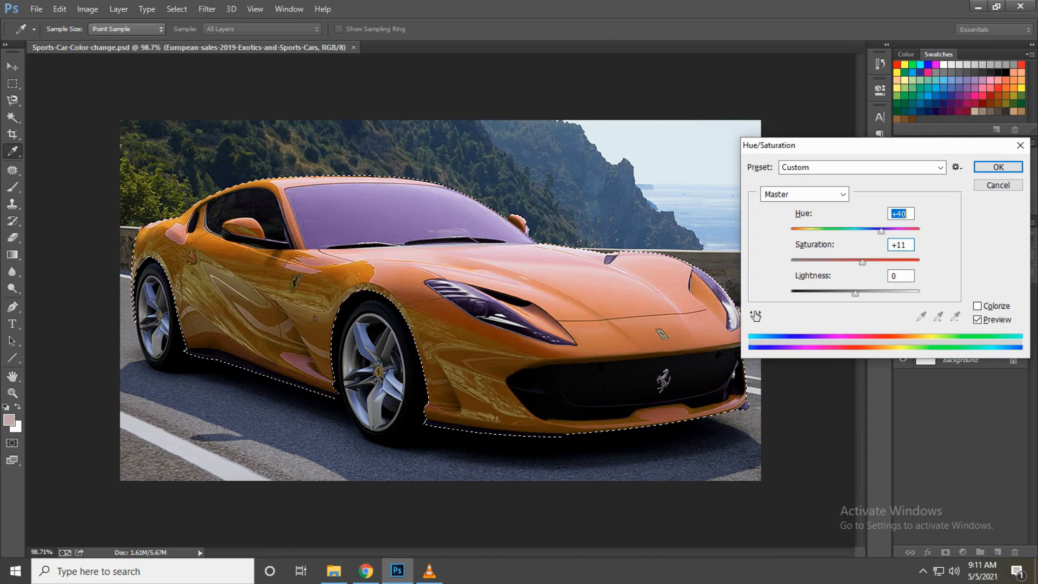
# Try desaturating the car to -94, then raise the saturation to +23 and settle it at +19
pyautogui.press('Tab')
pyautogui.write('-94')
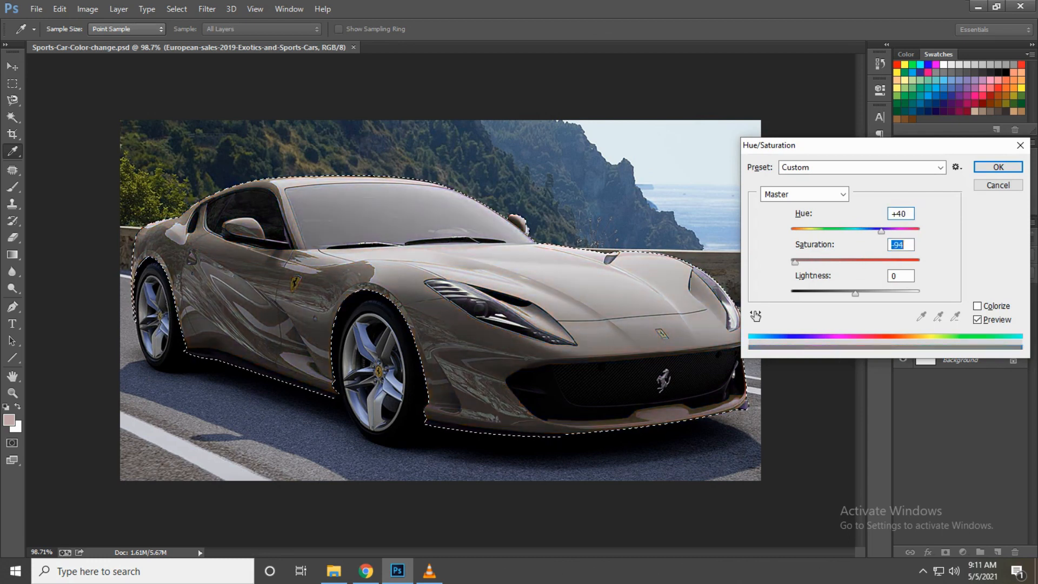
pyautogui.hotkey('shift', 'Down')
pyautogui.hotkey('shift', 'Up')
pyautogui.hotkey('shift', 'Up')
pyautogui.hotkey('shift', 'Up')
pyautogui.hotkey('shift', 'Up')
pyautogui.hotkey('shift', 'Up')
pyautogui.hotkey('shift', 'Up')
pyautogui.hotkey('shift', 'Up')
pyautogui.hotkey('shift', 'Up')
pyautogui.hotkey('shift', 'Up')
pyautogui.hotkey('shift', 'Up')
pyautogui.hotkey('shift', 'Up')
pyautogui.hotkey('shift', 'Up')
pyautogui.press('Up')
pyautogui.press('Up')
pyautogui.press('Up')
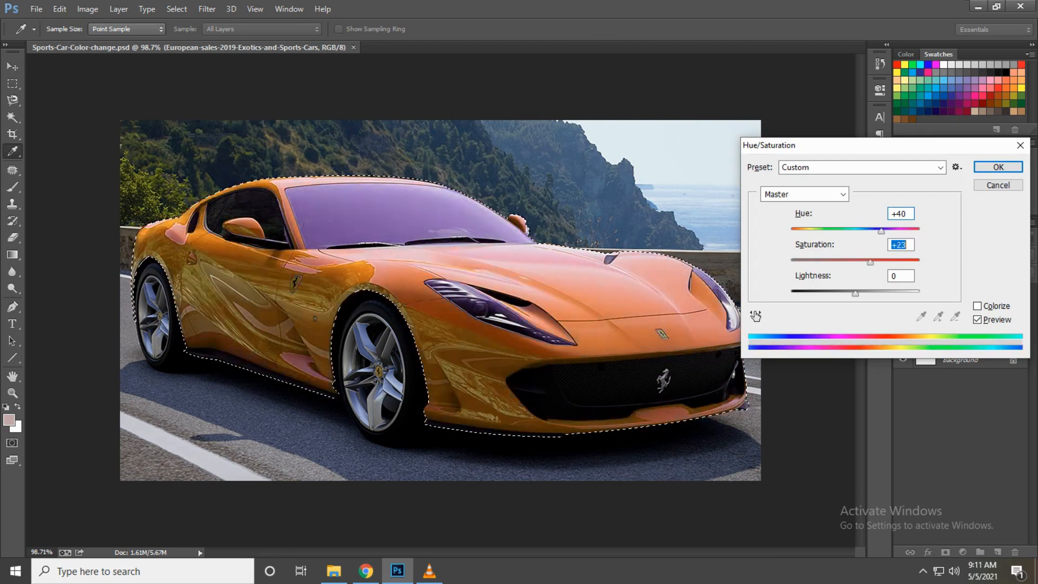
pyautogui.press('Up')
pyautogui.press('Up')
pyautogui.press('Up')
pyautogui.press('Down')
pyautogui.press('Down')
pyautogui.press('Down')
pyautogui.press('Down')
pyautogui.press('Down')
pyautogui.press('Down')
# Try lightness values of +3 and -1 on the car, then return the lightness to 0
pyautogui.press('Tab')
pyautogui.press('Up')
pyautogui.press('Up')
pyautogui.press('Up')
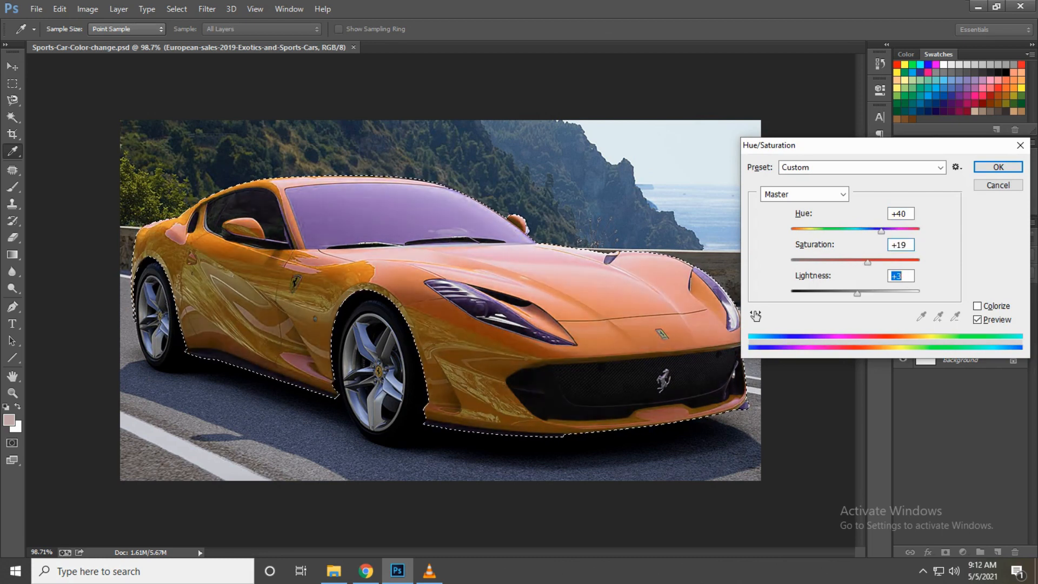
pyautogui.press('Down')
pyautogui.press('Down')
pyautogui.press('Down')
pyautogui.press('Down')
pyautogui.press('Down')
pyautogui.press('Down')
pyautogui.press('Up')
pyautogui.press('Up')
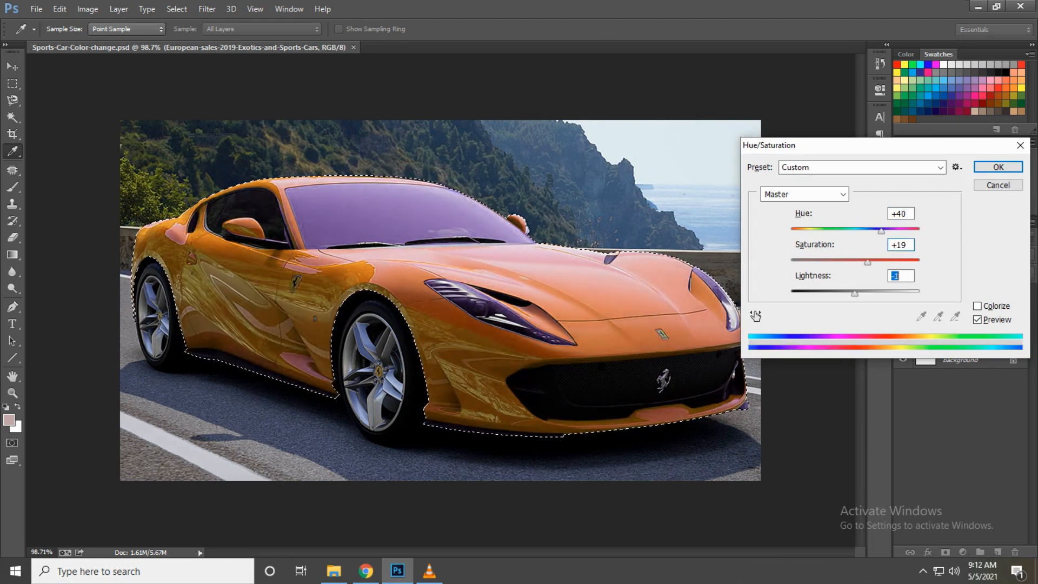
pyautogui.press('Up')
# Try a hue of +36 on the car and bring the saturation back to 0
pyautogui.hotkey('shift', 'Tab')
pyautogui.hotkey('shift', 'Tab')
pyautogui.press('Down')
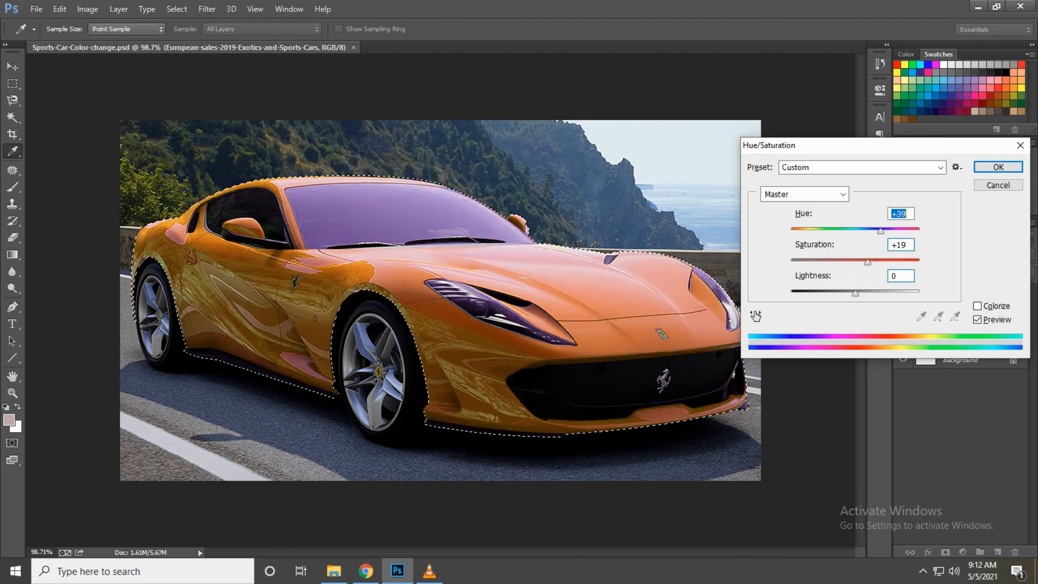
pyautogui.press('Down')
pyautogui.press('Down')
pyautogui.press('Down')
pyautogui.press('Tab')
pyautogui.press('Down')
pyautogui.press('Down')
pyautogui.press('Down')
pyautogui.press('Down')
pyautogui.press('Down')
pyautogui.press('Down')
pyautogui.press('Down')
pyautogui.press('Down')
pyautogui.press('Down')
pyautogui.press('Down')
pyautogui.press('Down')
pyautogui.press('Down')
pyautogui.press('Down')
pyautogui.press('Down')
pyautogui.press('Down')
pyautogui.press('Down')
pyautogui.press('Down')
pyautogui.write('0')
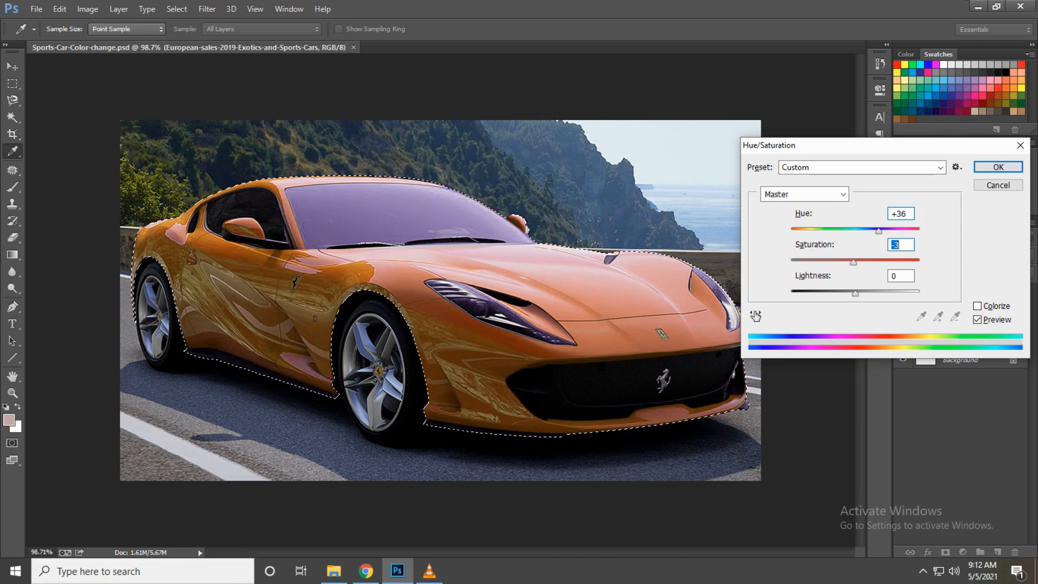
# Try a hue of +23 on the car, then raise it to +42
pyautogui.hotkey('shift', 'Tab')
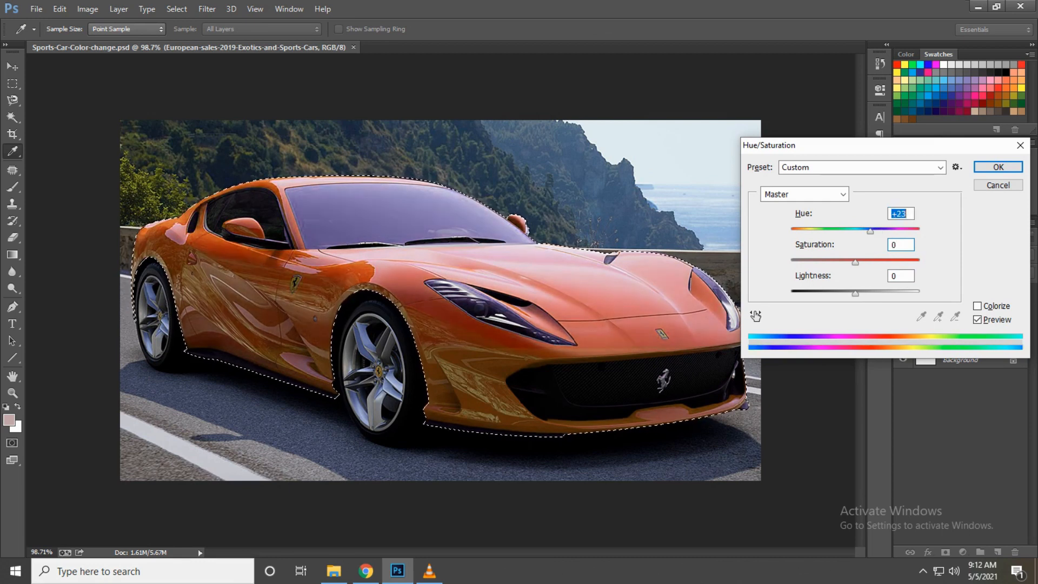
pyautogui.press('Up')
pyautogui.press('Up')
pyautogui.press('Up')
pyautogui.press('Up')
pyautogui.press('Up')
pyautogui.press('Up')
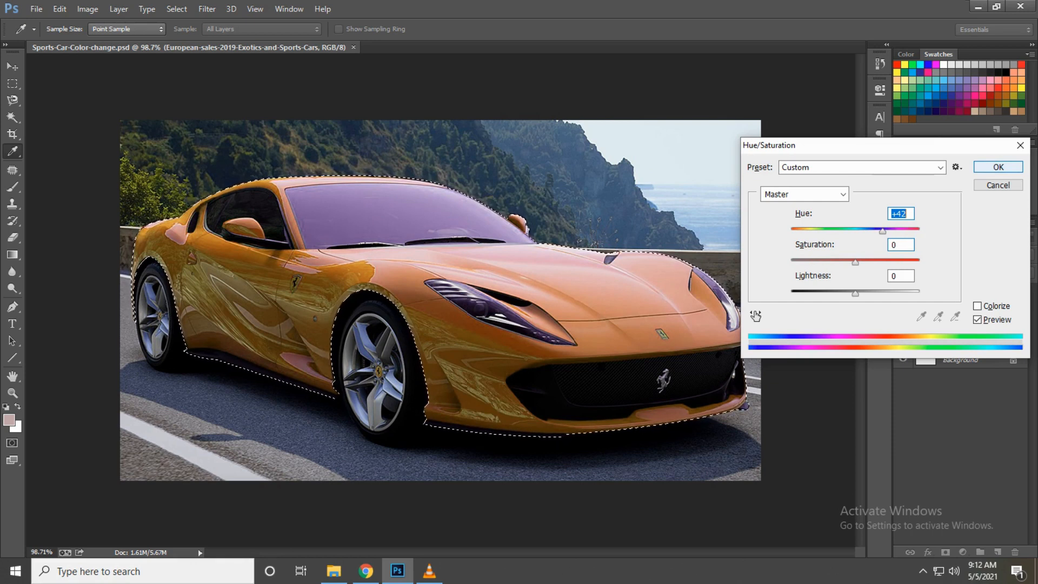
# Cancel the Hue/Saturation adjustment and deselect the car outline
pyautogui.press('Tab')
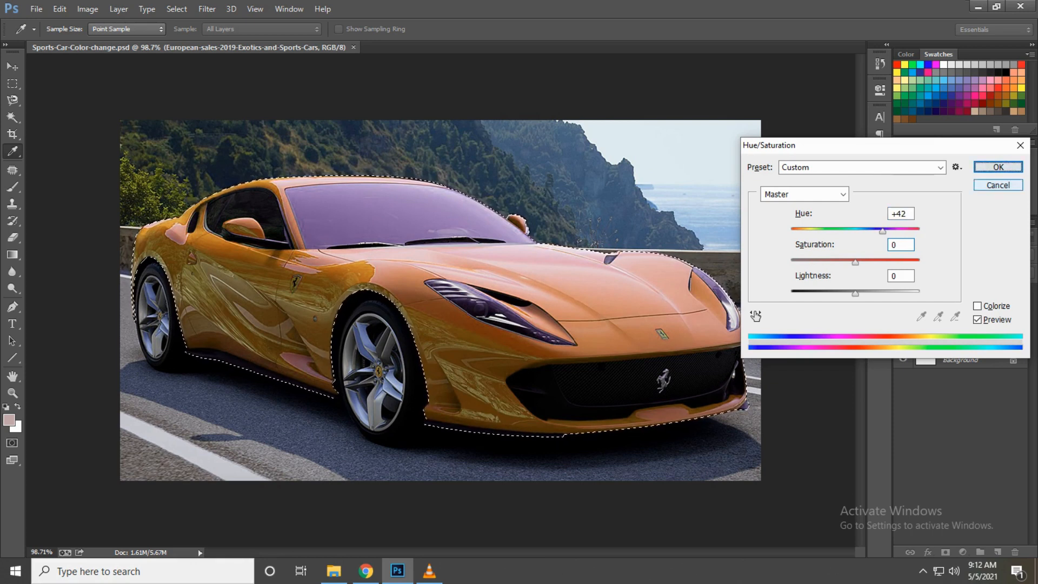
pyautogui.press('Tab')
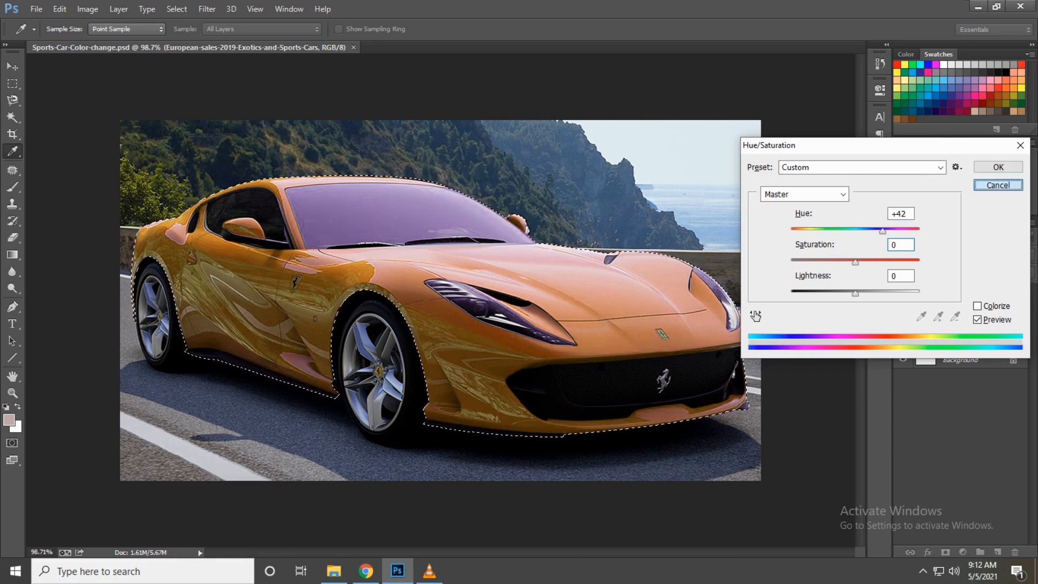
pyautogui.press('Return')
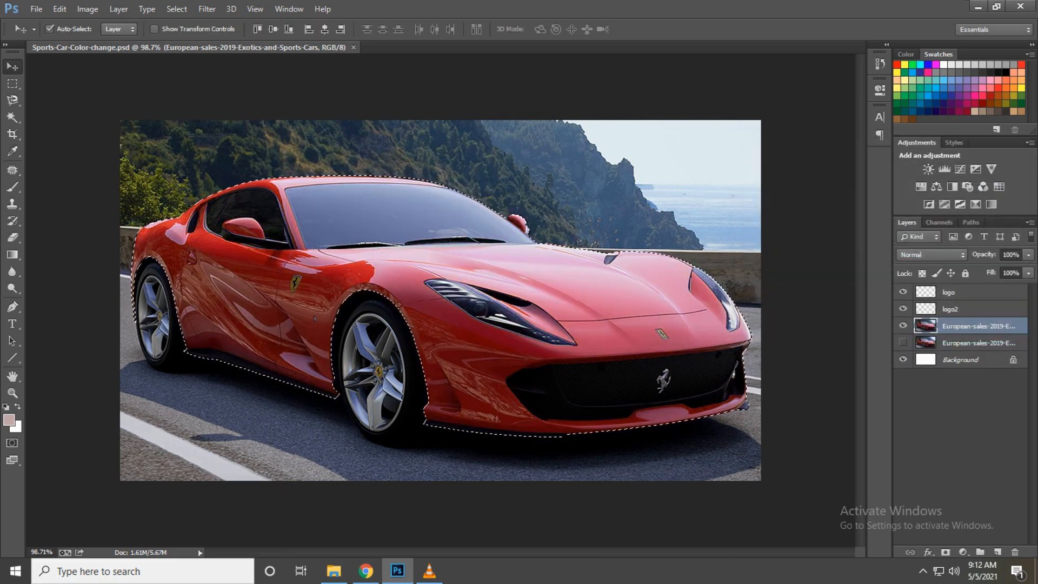
pyautogui.hotkey('ctrl', 'd')
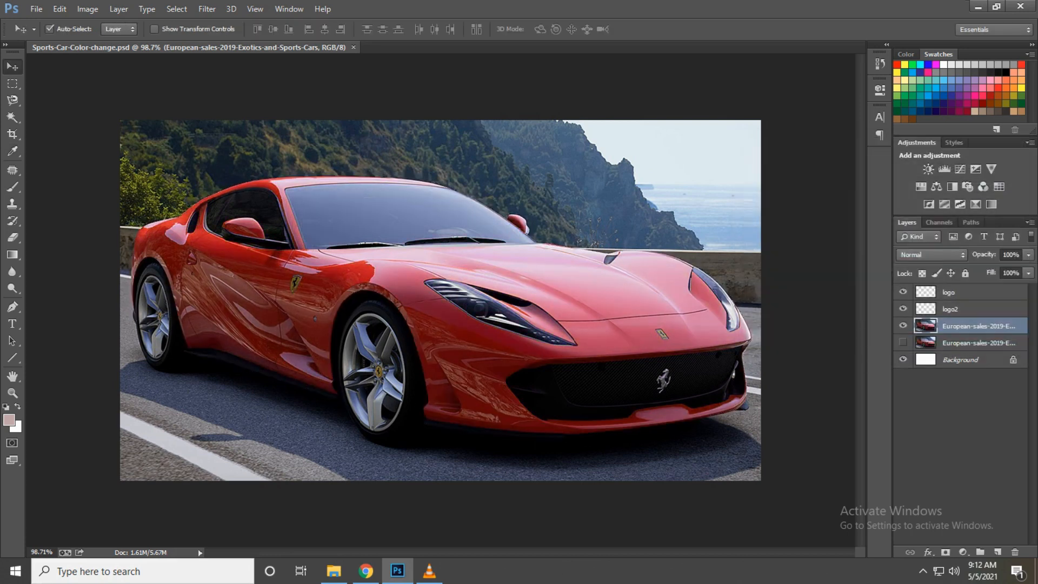
# Load Path 2 around the windshield as a selection, copy it to a new layer, and reselect the visible car photo layer
pyautogui.click(971, 223)
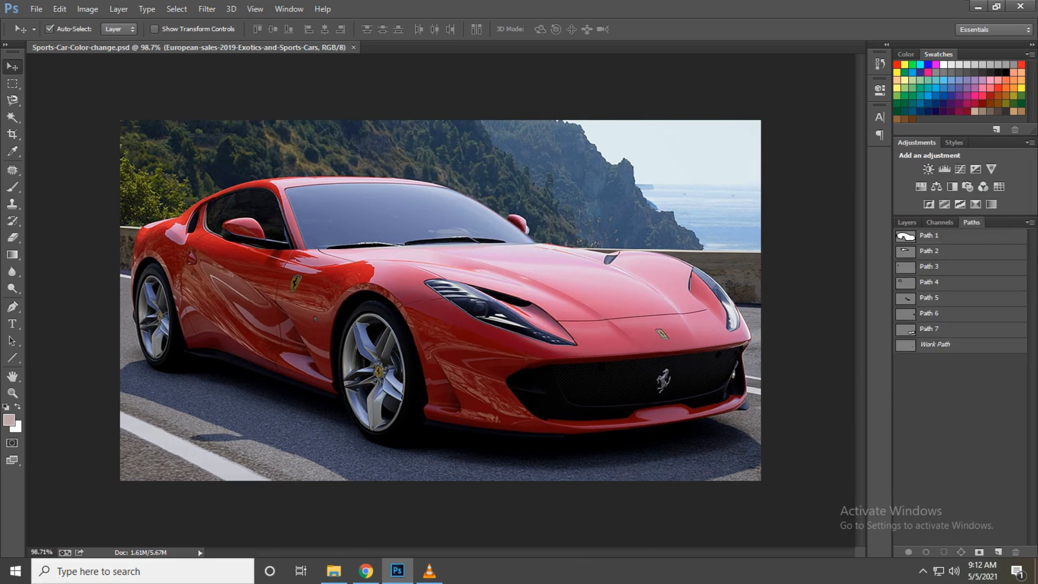
pyautogui.click(940, 250)
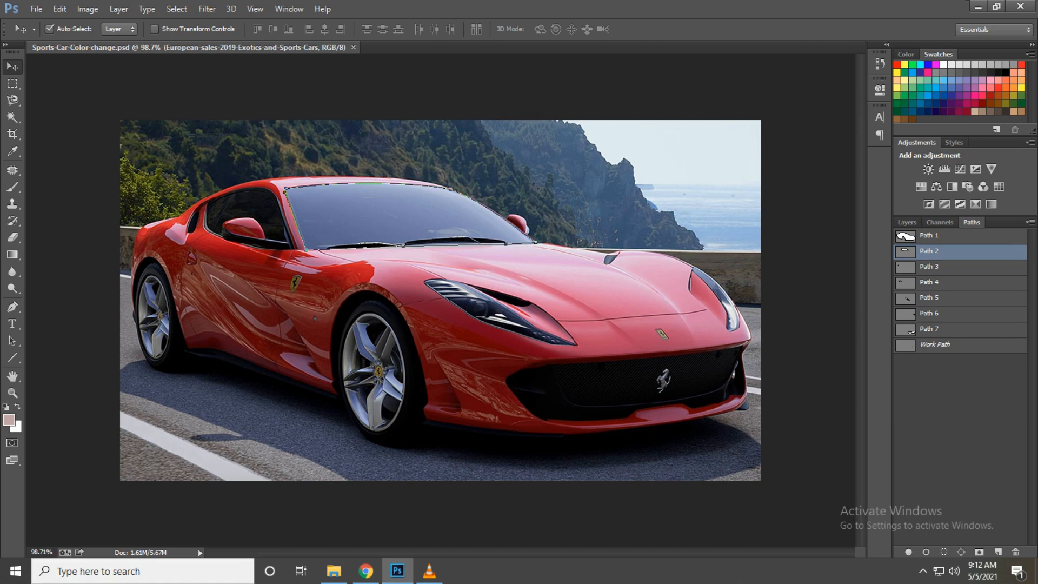
pyautogui.hotkey('ctrl', 'Return')
pyautogui.click(906, 222)
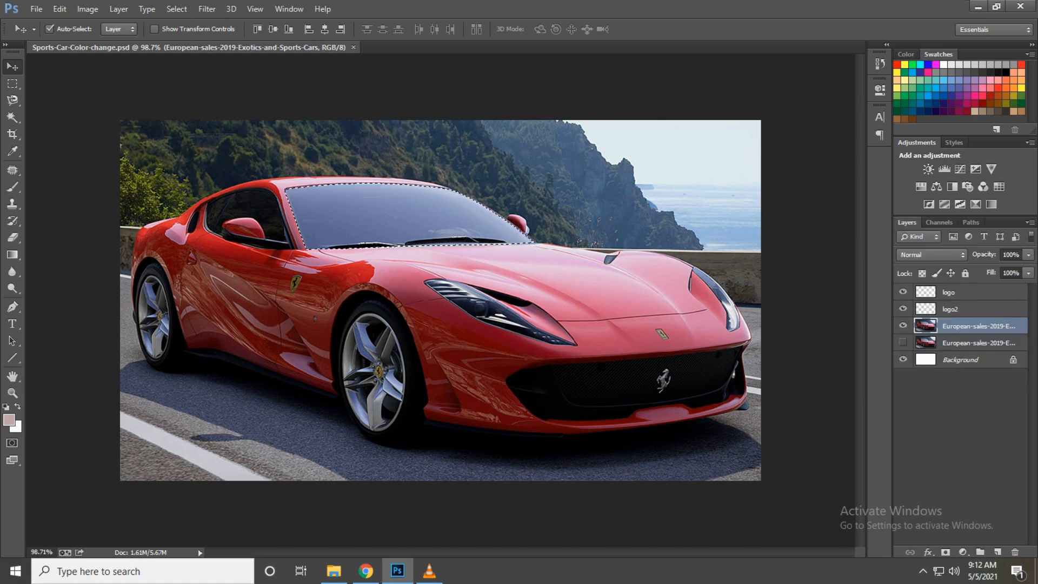
pyautogui.hotkey('ctrl', 'j')
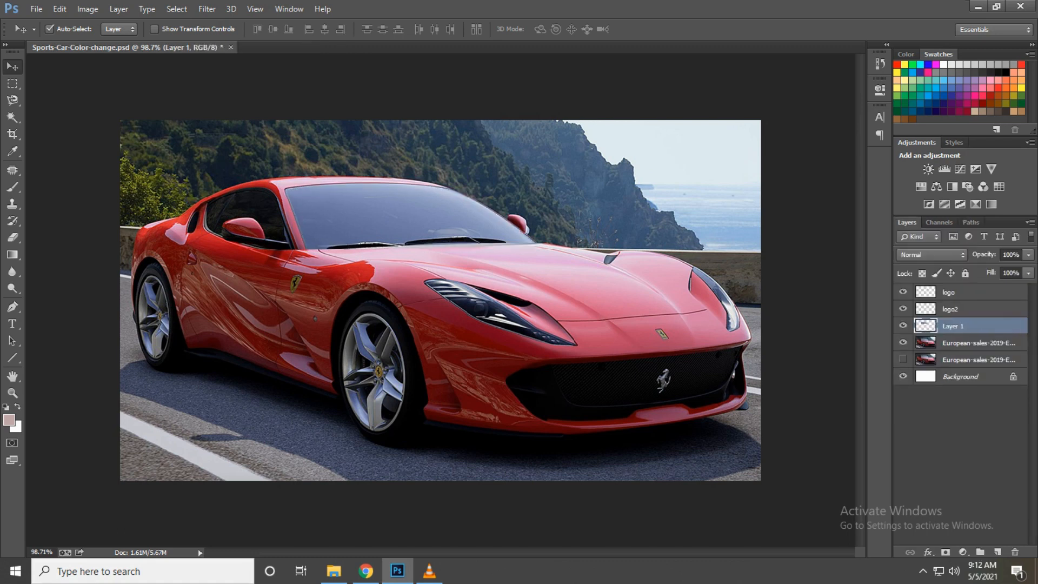
pyautogui.click(973, 342)
# Load Path 3 around the small rear window as a selection, copy it to a new layer, and reselect the car photo layer
pyautogui.click(971, 223)
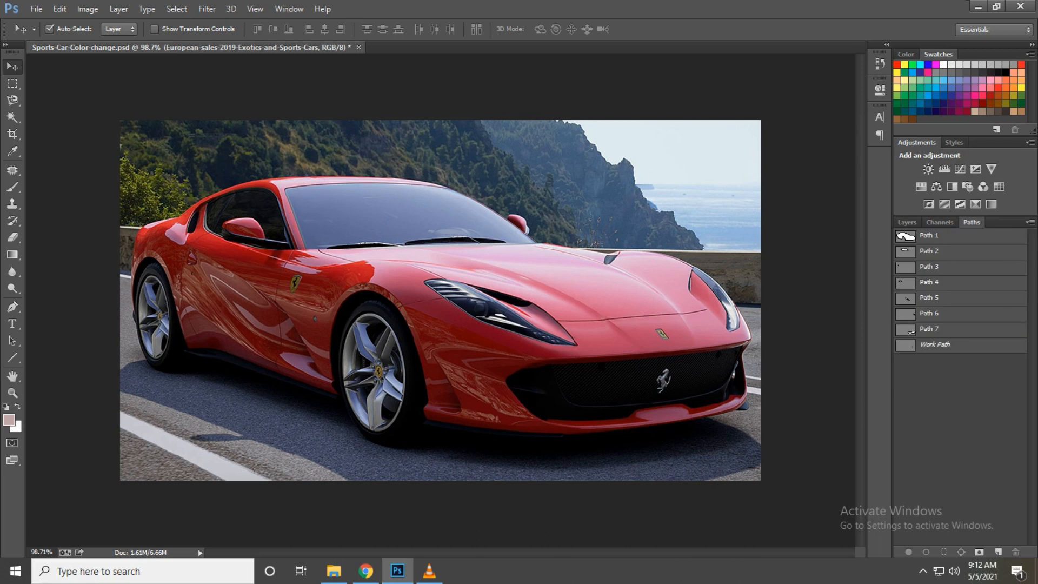
pyautogui.click(929, 267)
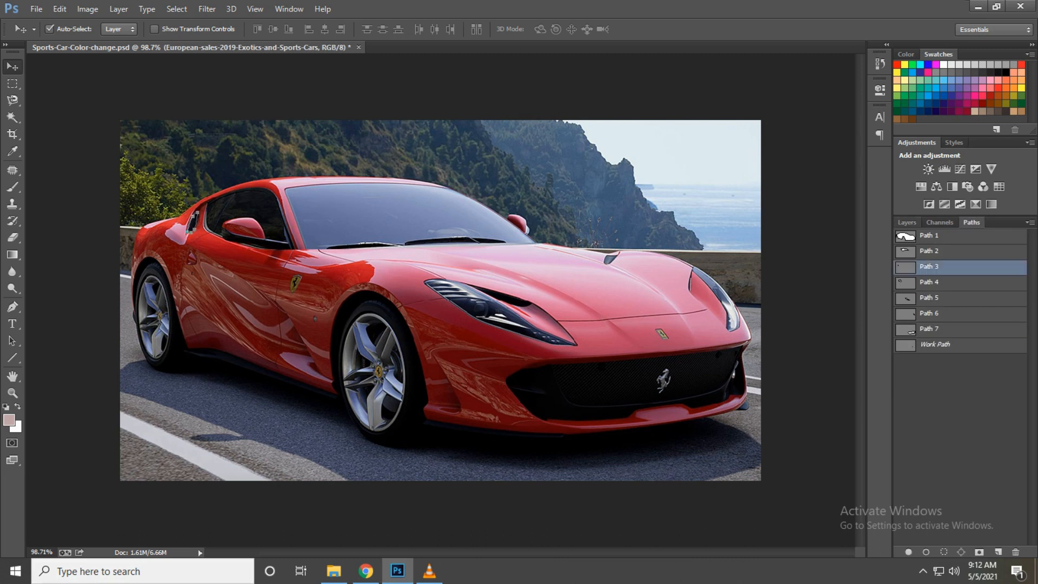
pyautogui.click(908, 222)
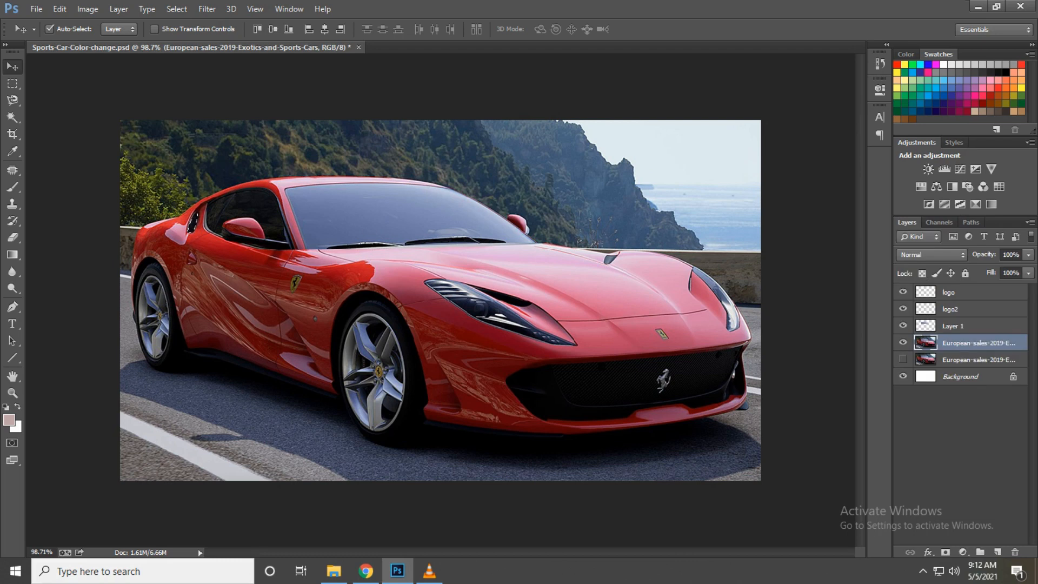
pyautogui.hotkey('ctrl', 'j')
pyautogui.click(973, 359)
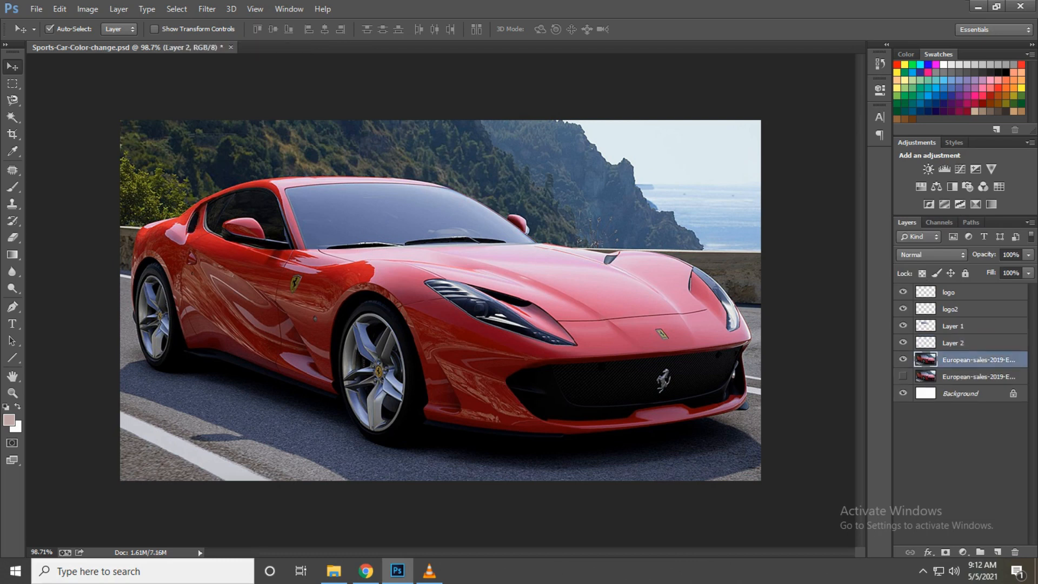
# Load Path 4 around the side window as a selection and copy it from the car photo to a new layer
pyautogui.click(972, 222)
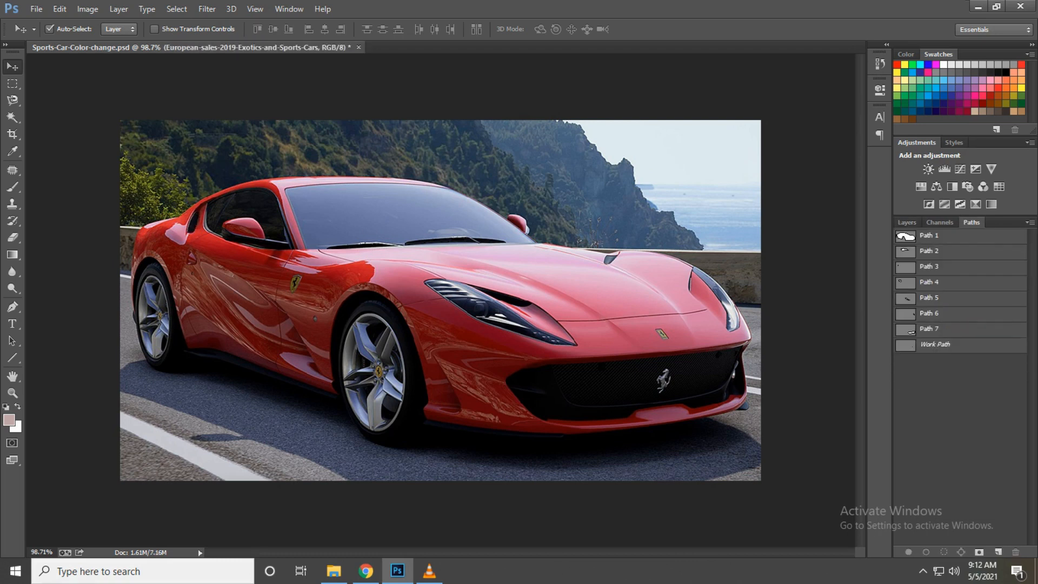
pyautogui.click(929, 266)
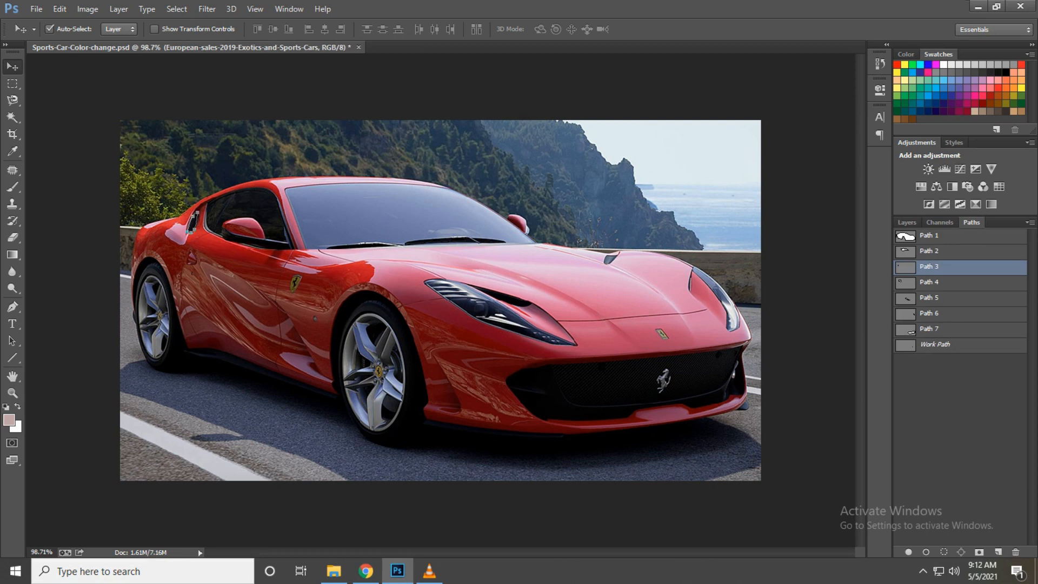
pyautogui.click(929, 282)
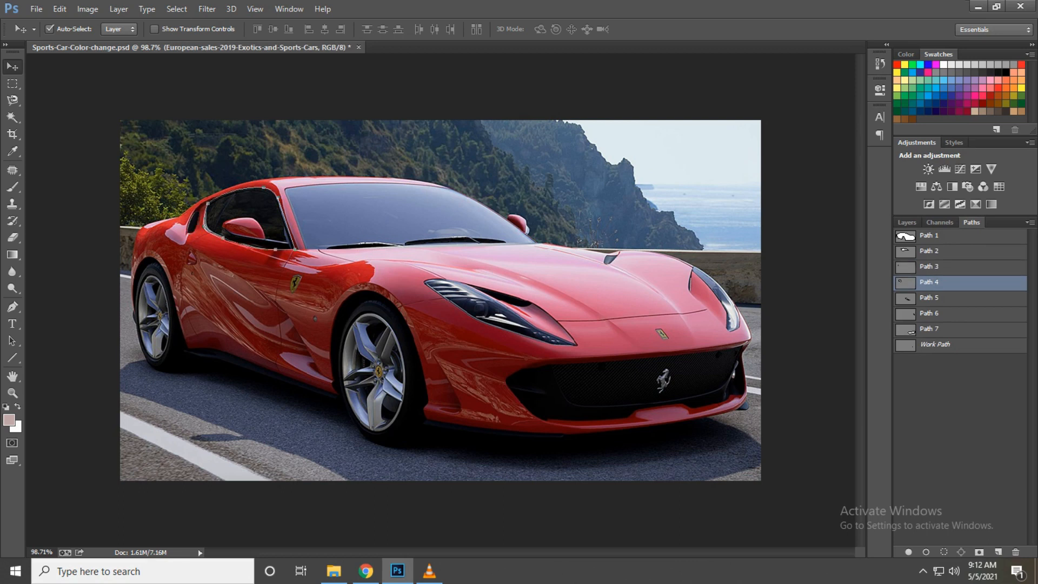
pyautogui.hotkey('ctrl', 'Return')
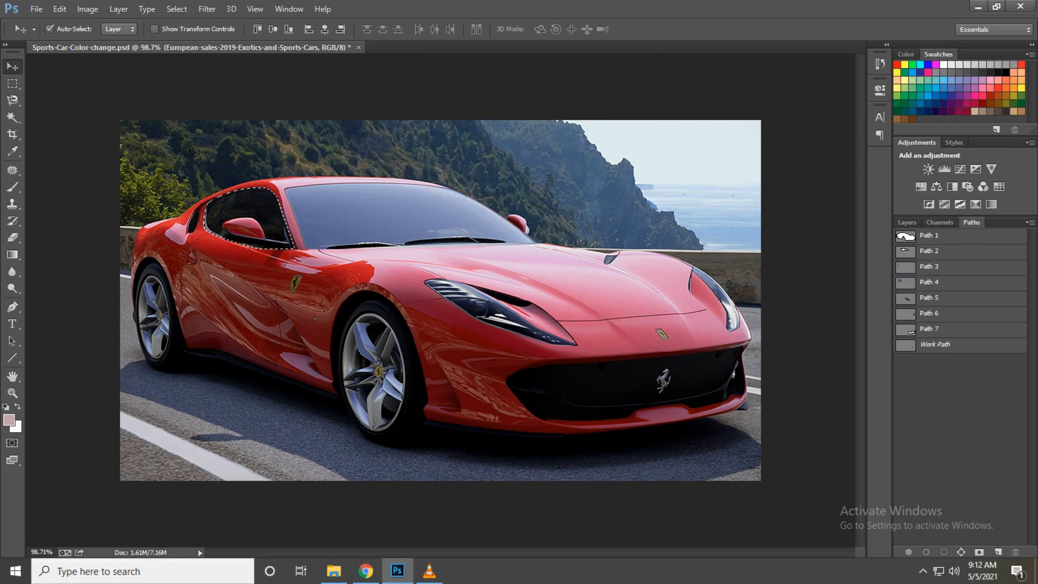
pyautogui.click(907, 222)
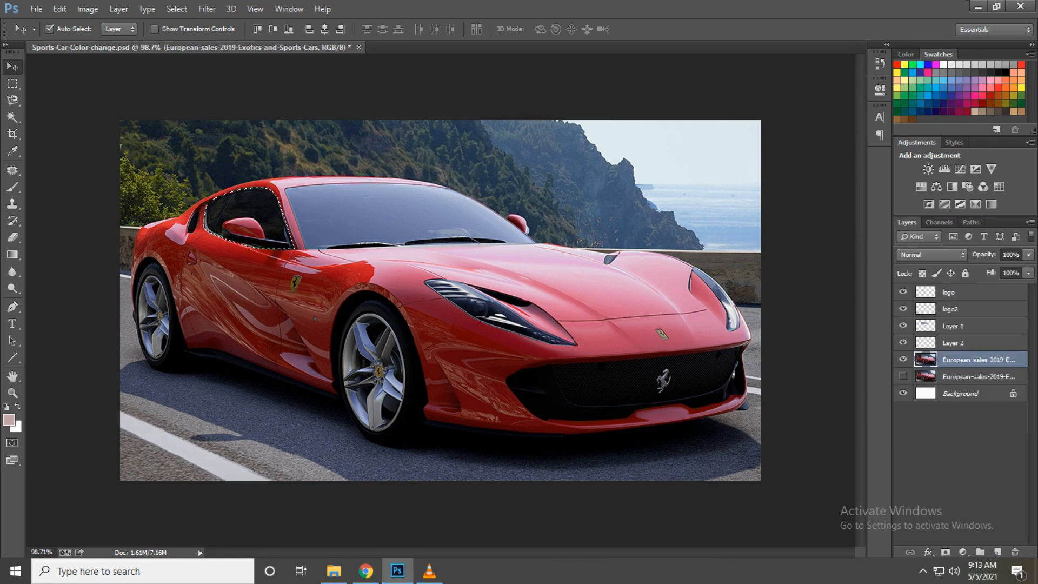
pyautogui.hotkey('ctrl', 'j')
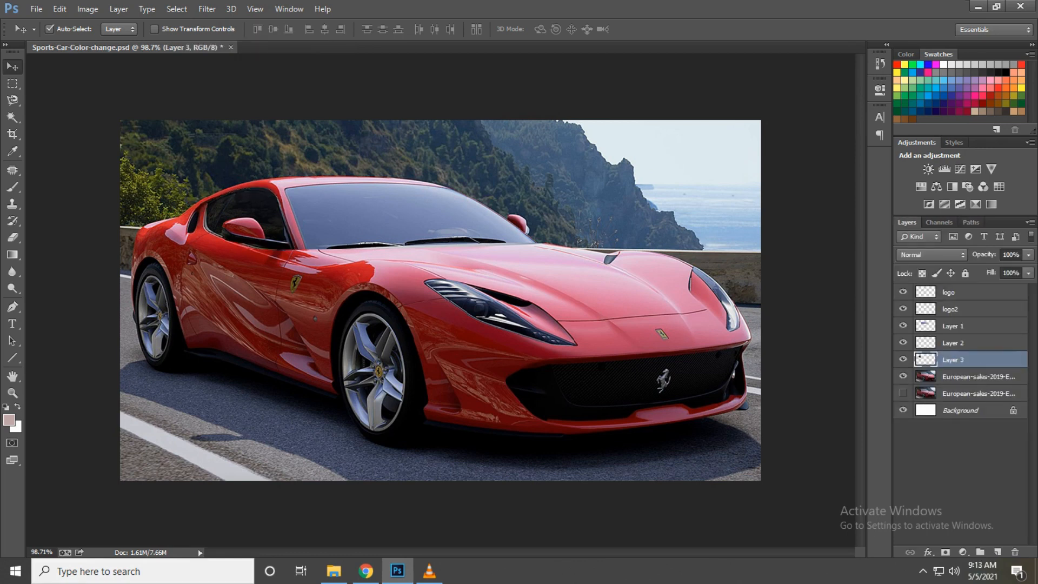
# Load Path 5 around the near headlight as a selection and copy it from the car photo layer to a new layer
pyautogui.click(973, 376)
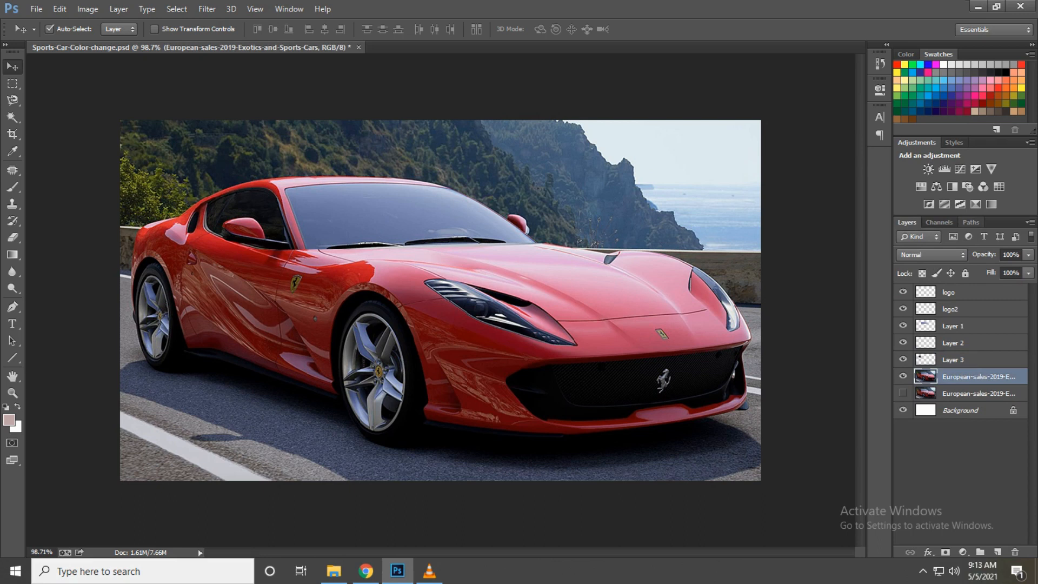
pyautogui.click(971, 222)
pyautogui.click(929, 297)
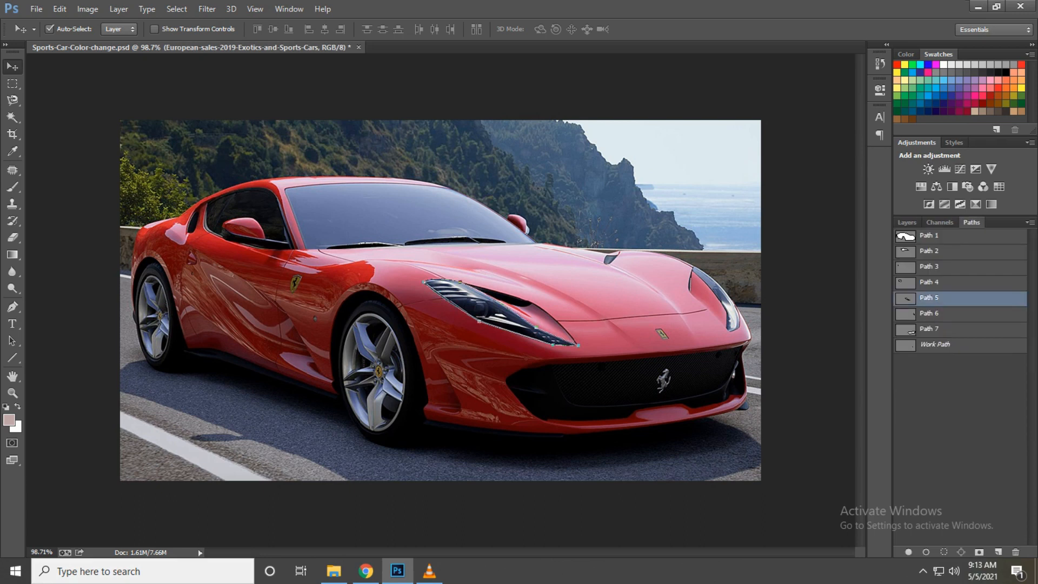
pyautogui.hotkey('ctrl', 'Return')
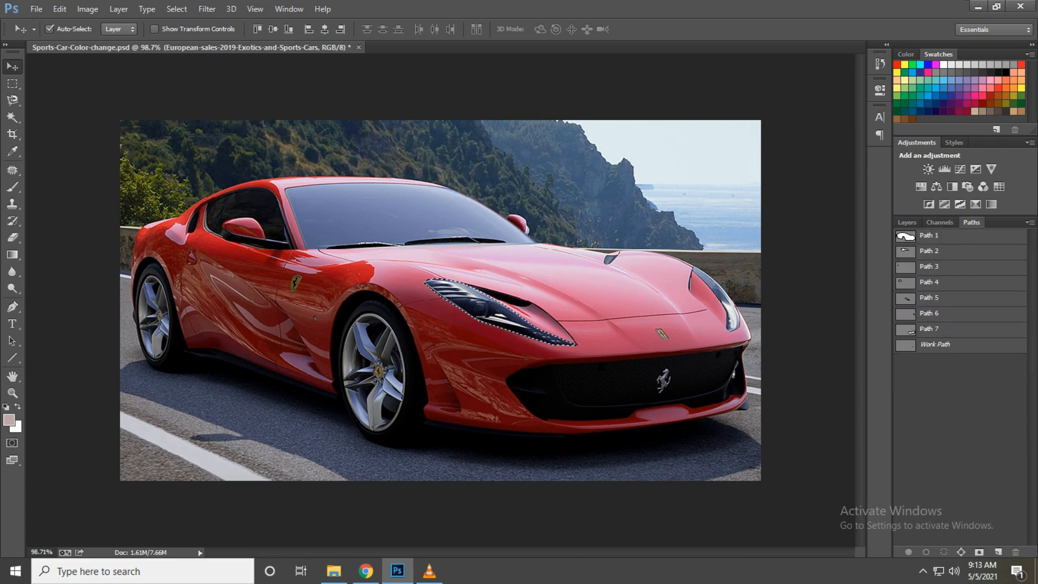
pyautogui.press('F7')
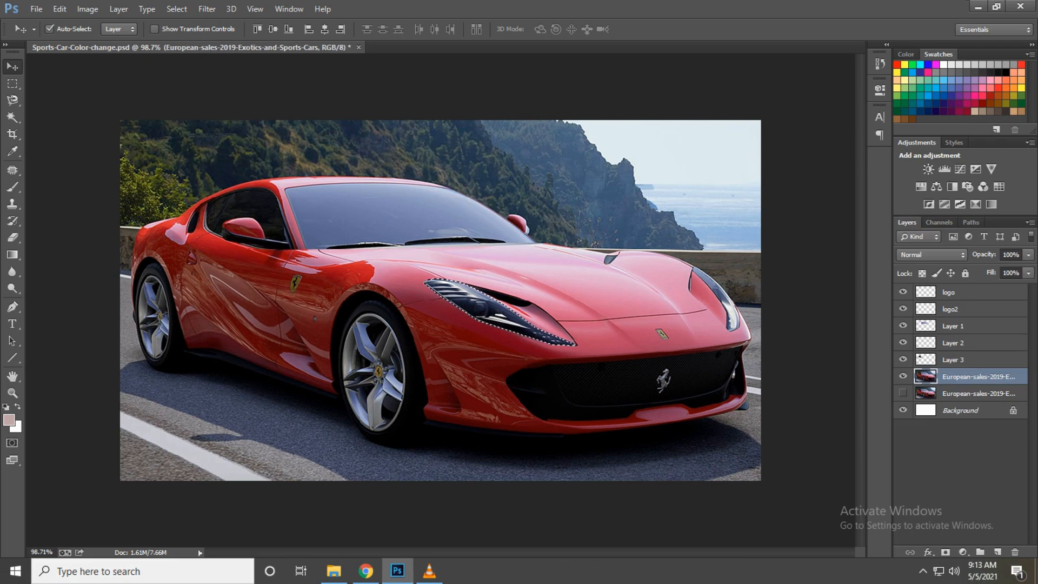
pyautogui.hotkey('ctrl', 'j')
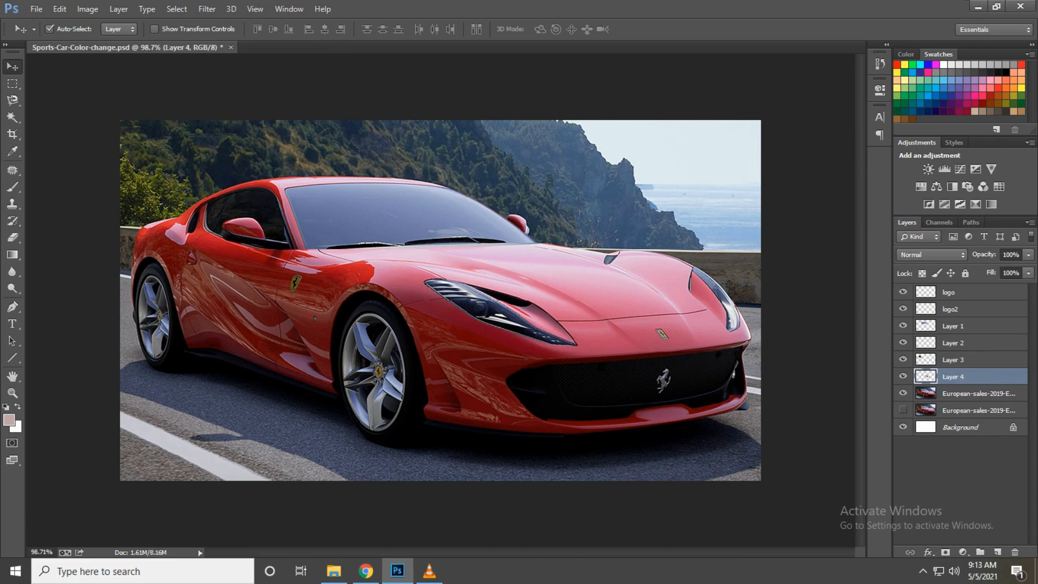
# Reselect the car photo layer, load Path 6 around the far headlight as a selection, and copy it to a new layer
pyautogui.click(973, 393)
pyautogui.click(971, 223)
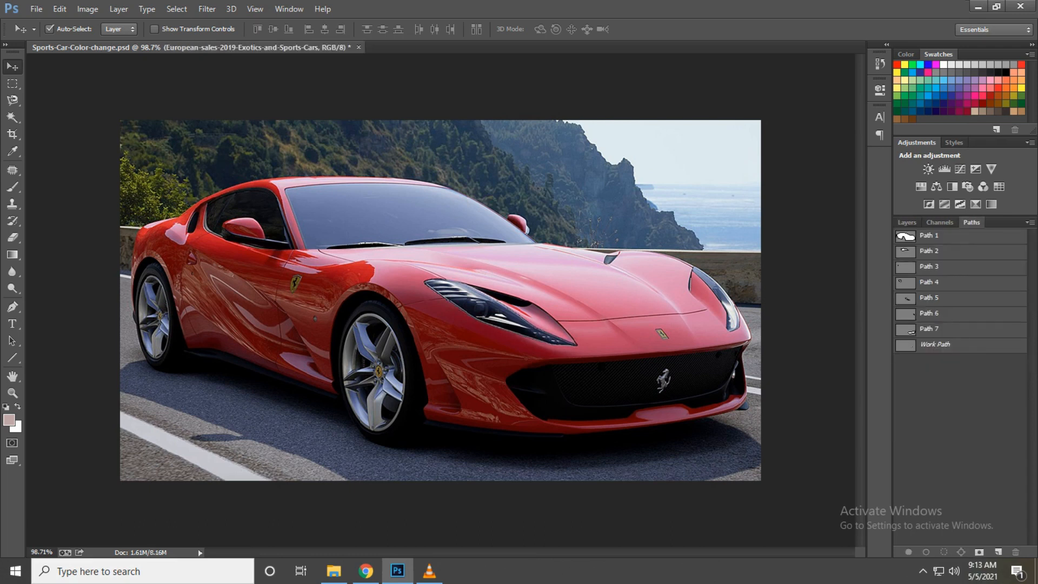
pyautogui.click(929, 313)
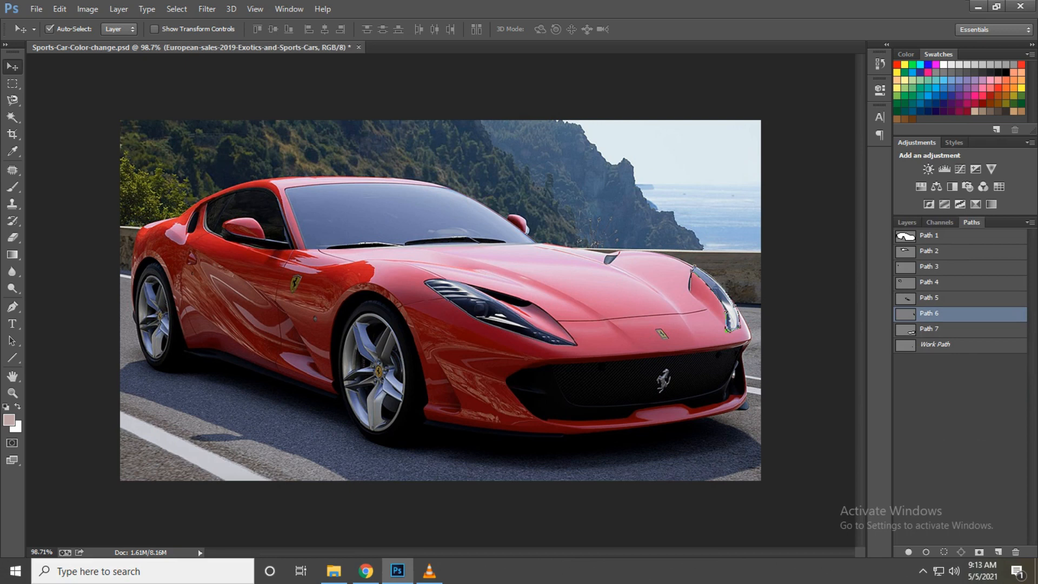
pyautogui.hotkey('ctrl', 'Return')
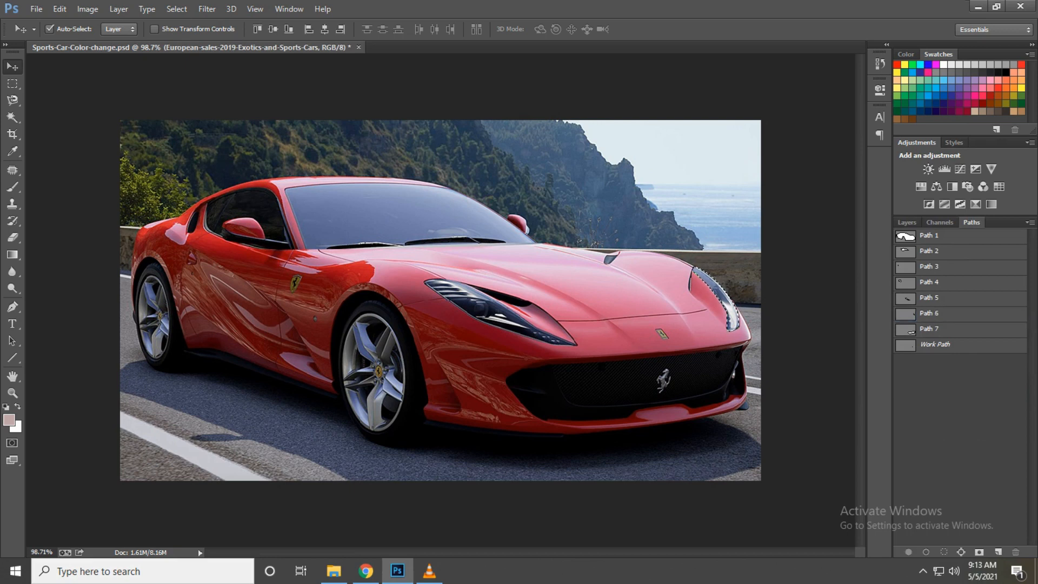
pyautogui.click(907, 222)
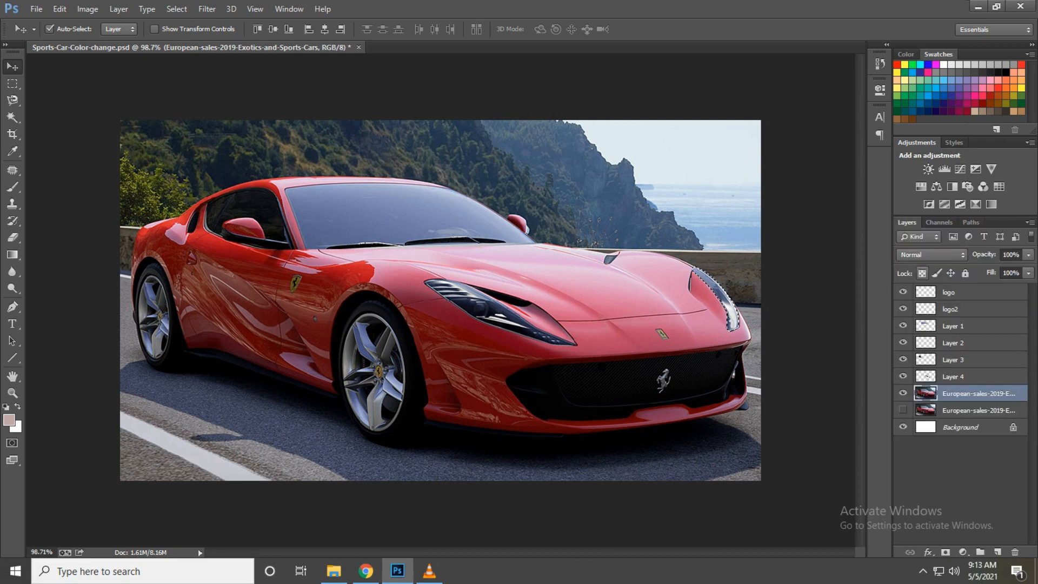
pyautogui.hotkey('ctrl', 'j')
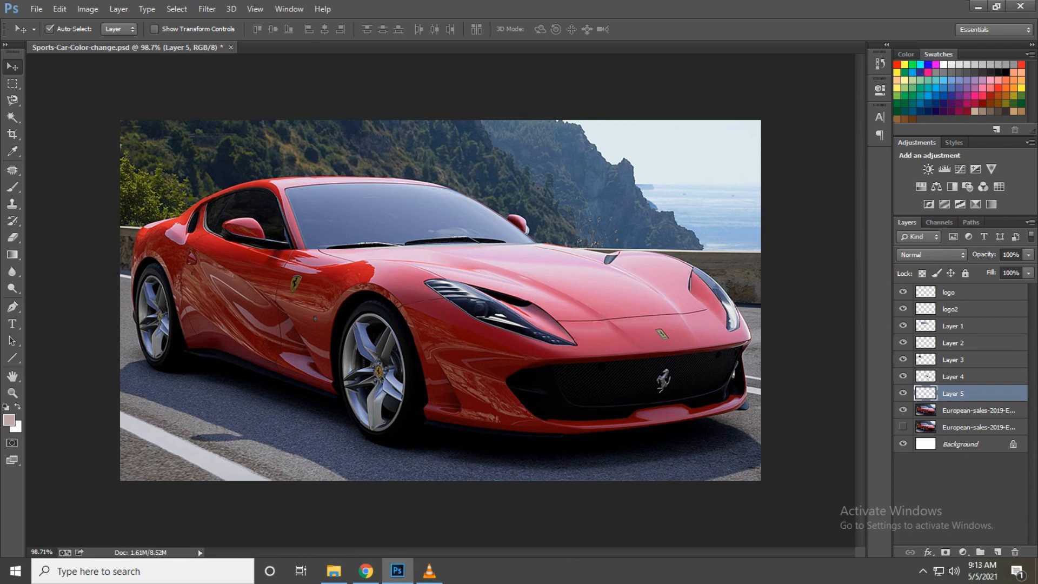
# Reselect the car photo layer, load Path 7 around the front grille as a selection, and copy it to a new layer
pyautogui.click(973, 410)
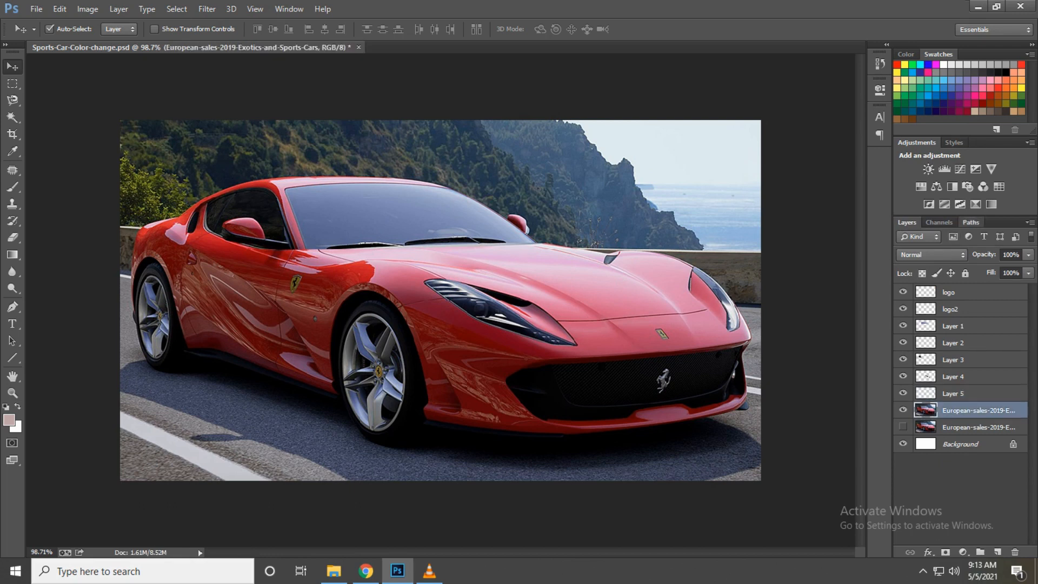
pyautogui.click(971, 222)
pyautogui.click(952, 313)
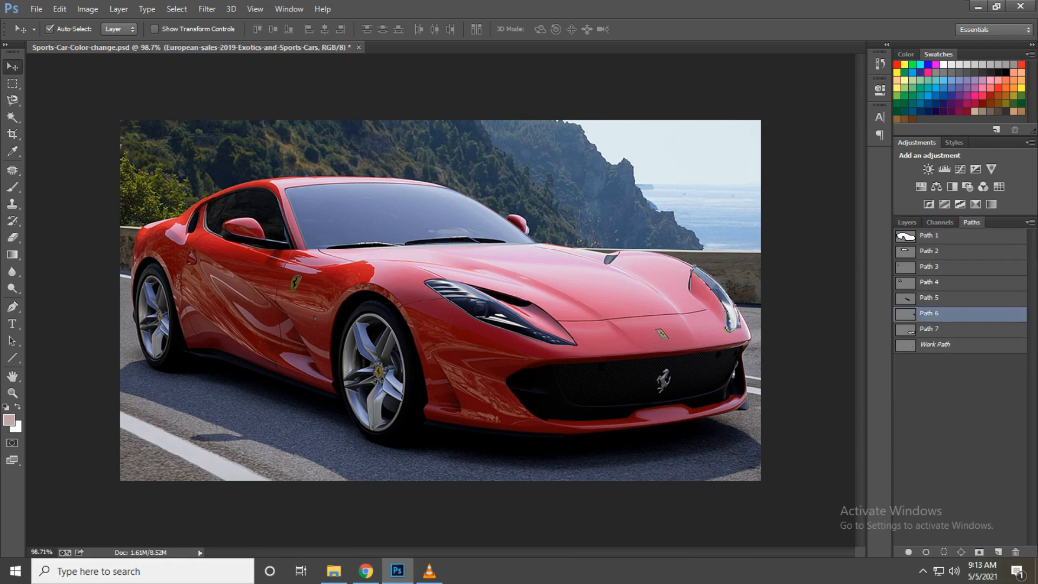
pyautogui.click(952, 329)
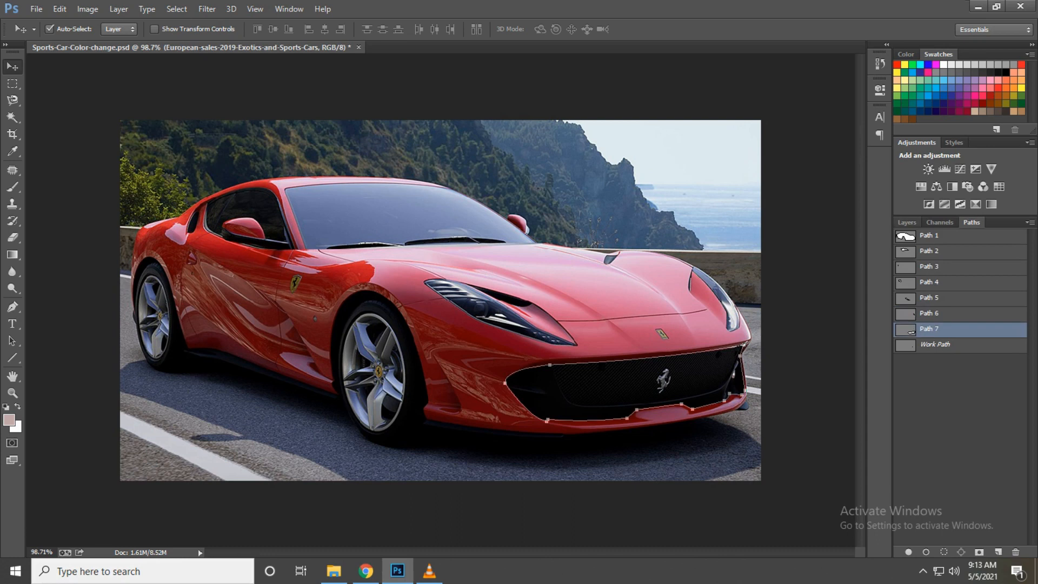
pyautogui.click(907, 223)
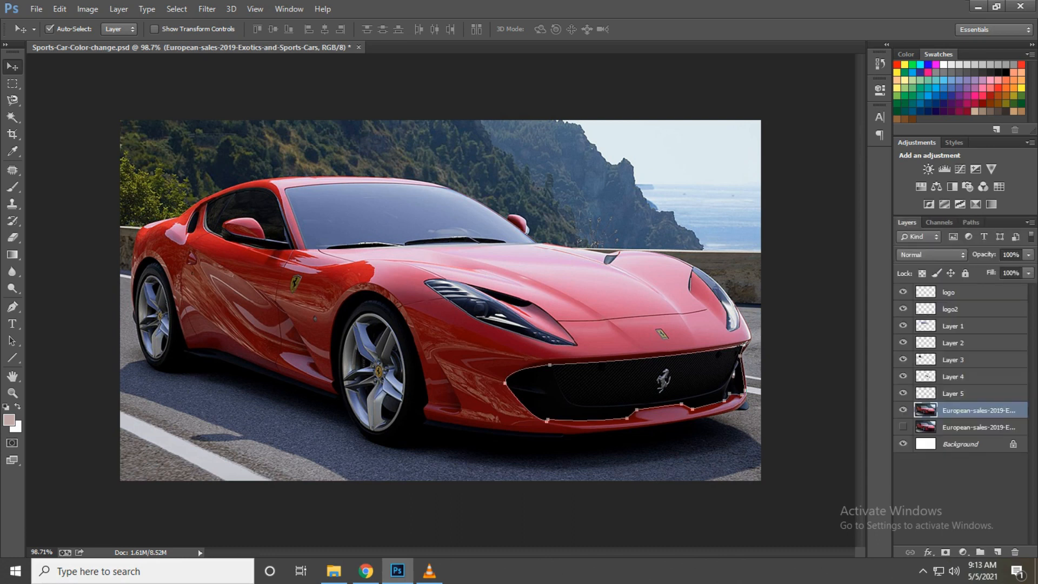
pyautogui.hotkey('ctrl', 'Return')
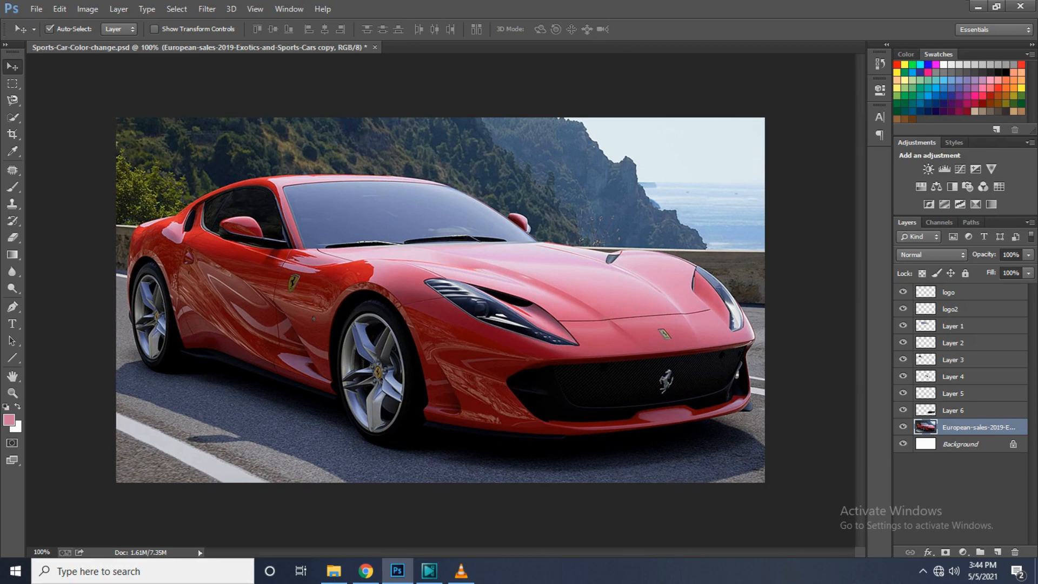
# Load Path 1 around the car body as a selection and copy it from the car photo to a new layer
pyautogui.click(971, 223)
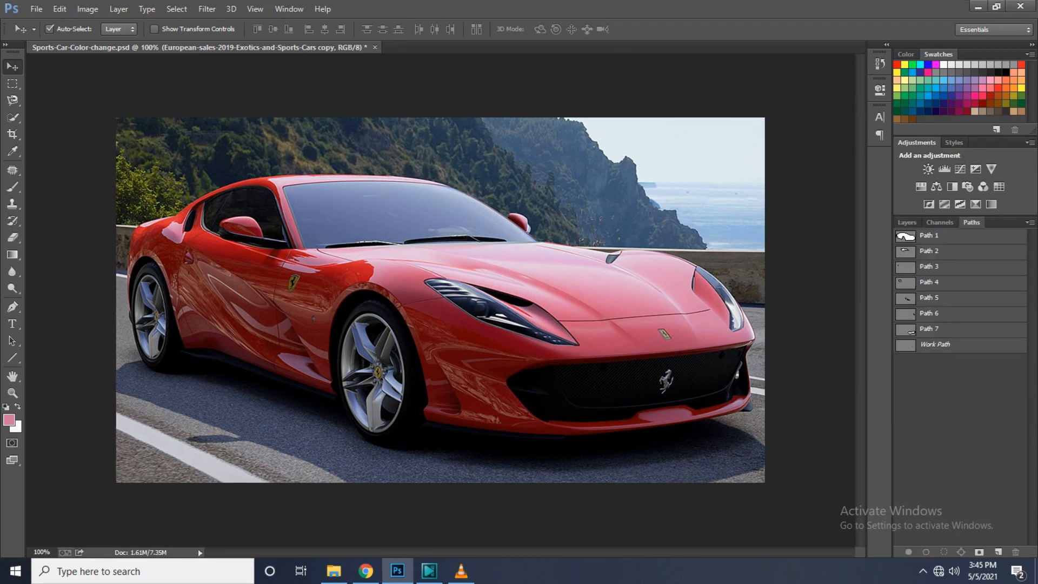
pyautogui.click(930, 236)
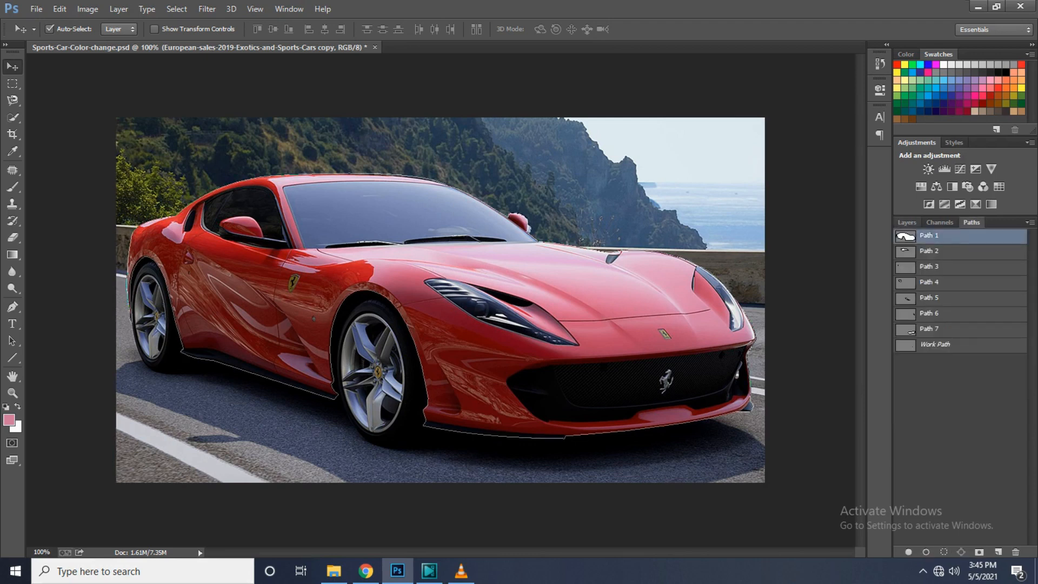
pyautogui.click(906, 222)
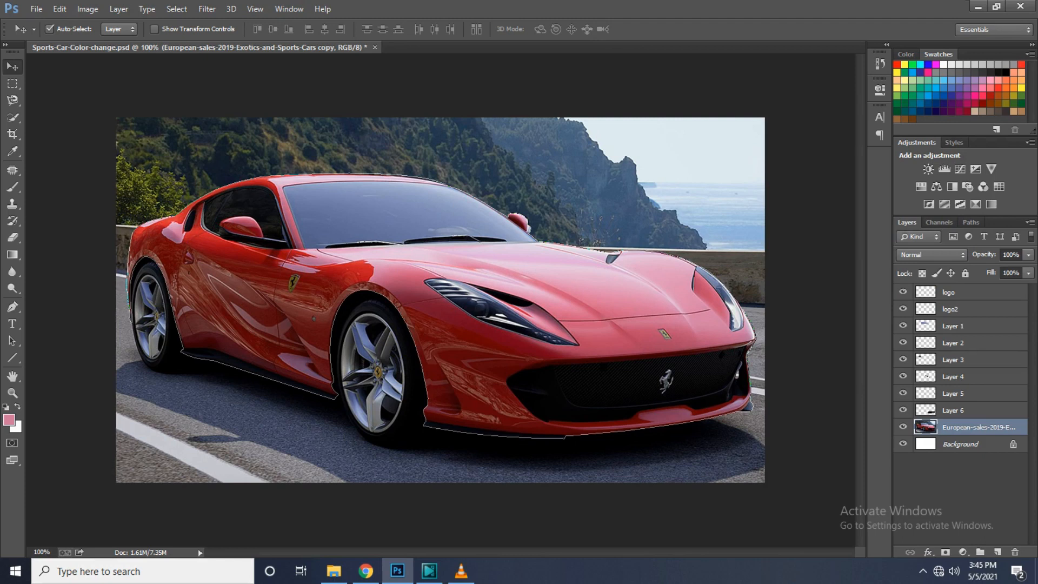
pyautogui.hotkey('ctrl', 'Return')
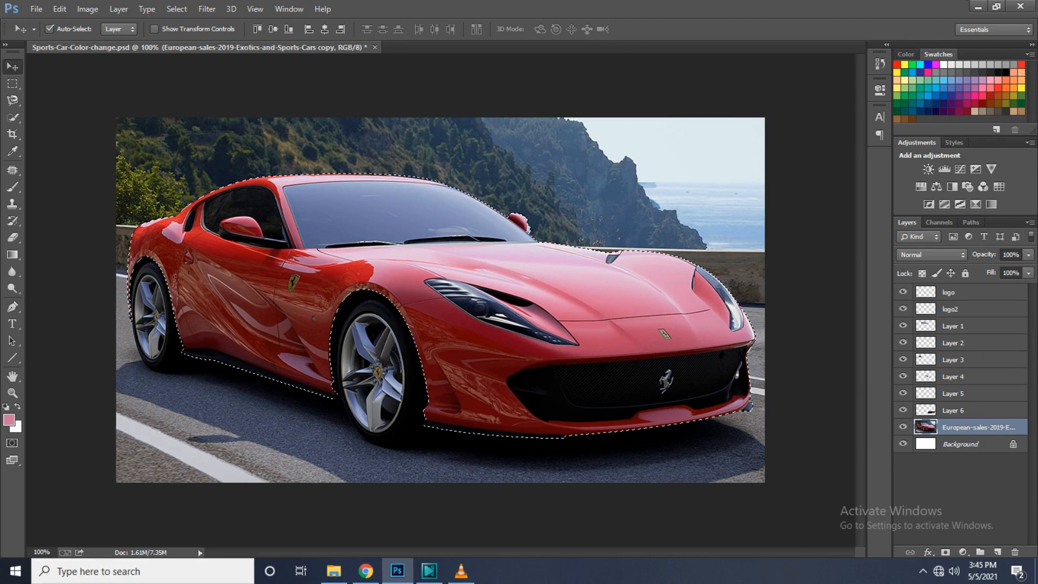
pyautogui.hotkey('ctrl', 'j')
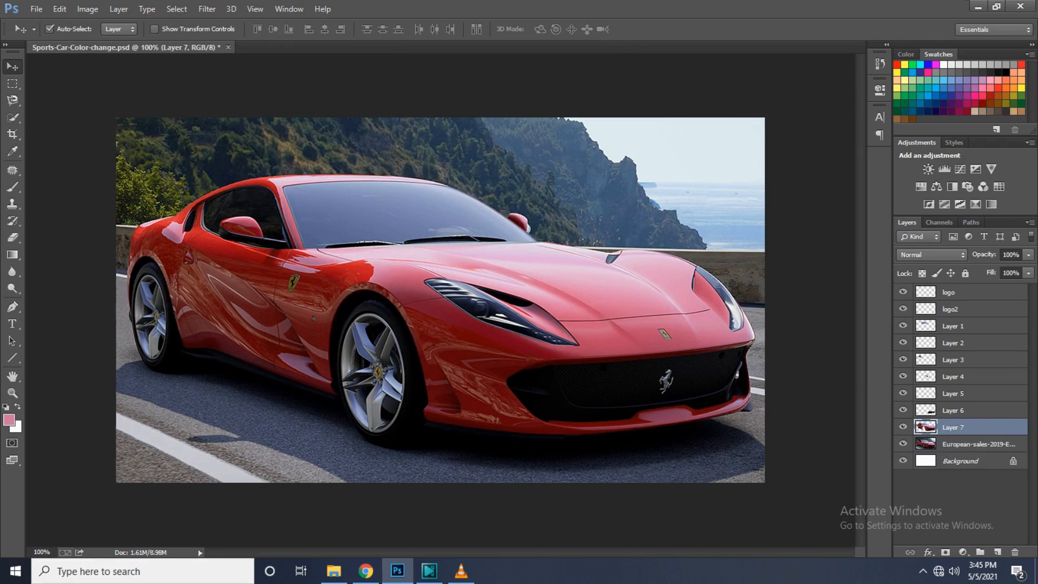
# Start a Hue/Saturation adjustment on the copied car body layer and lower the hue to -33
pyautogui.hotkey('ctrl', 'u')
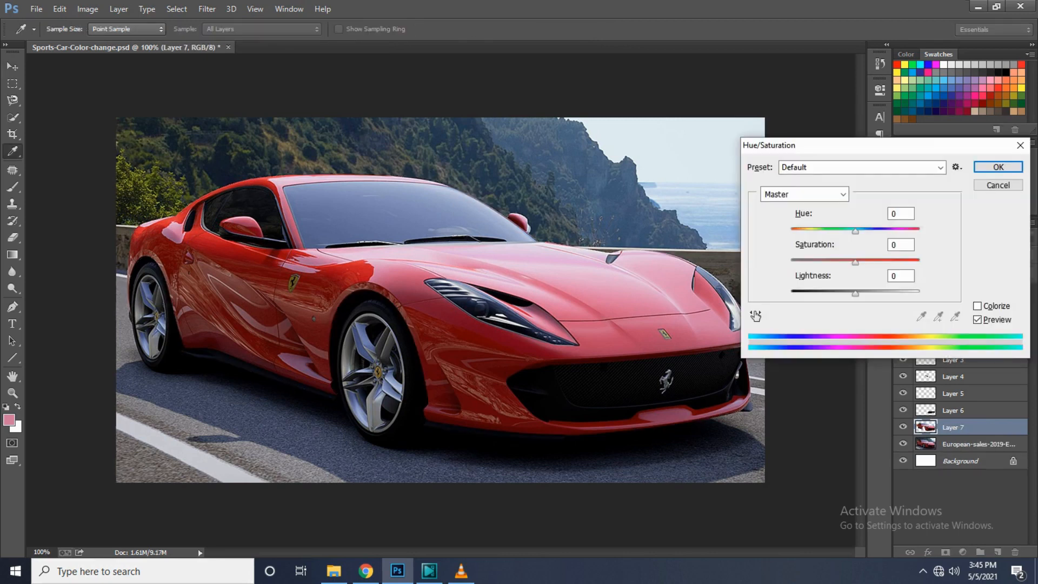
pyautogui.hotkey('shift', 'Down')
pyautogui.hotkey('shift', 'Down')
pyautogui.hotkey('shift', 'Down')
pyautogui.press('Down')
pyautogui.press('Down')
pyautogui.press('Down')
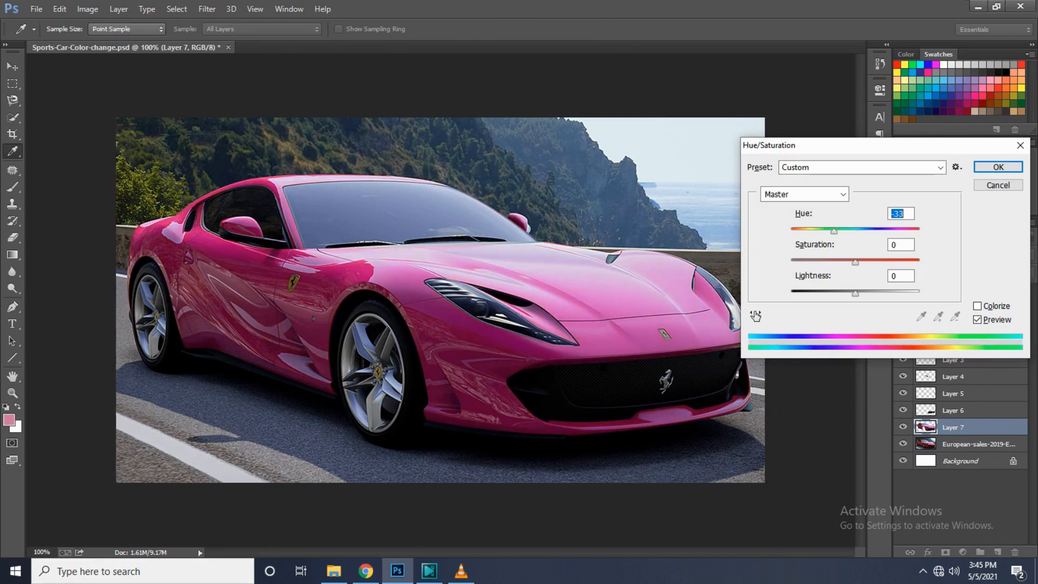
# Lower the car body's hue further to -96 to try a purple color
pyautogui.hotkey('shift', 'Down')
pyautogui.hotkey('shift', 'Down')
pyautogui.hotkey('shift', 'Down')
pyautogui.hotkey('shift', 'Down')
pyautogui.hotkey('shift', 'Down')
pyautogui.press('Down')
pyautogui.press('Down')
pyautogui.press('Down')
pyautogui.press('Down')
pyautogui.press('Down')
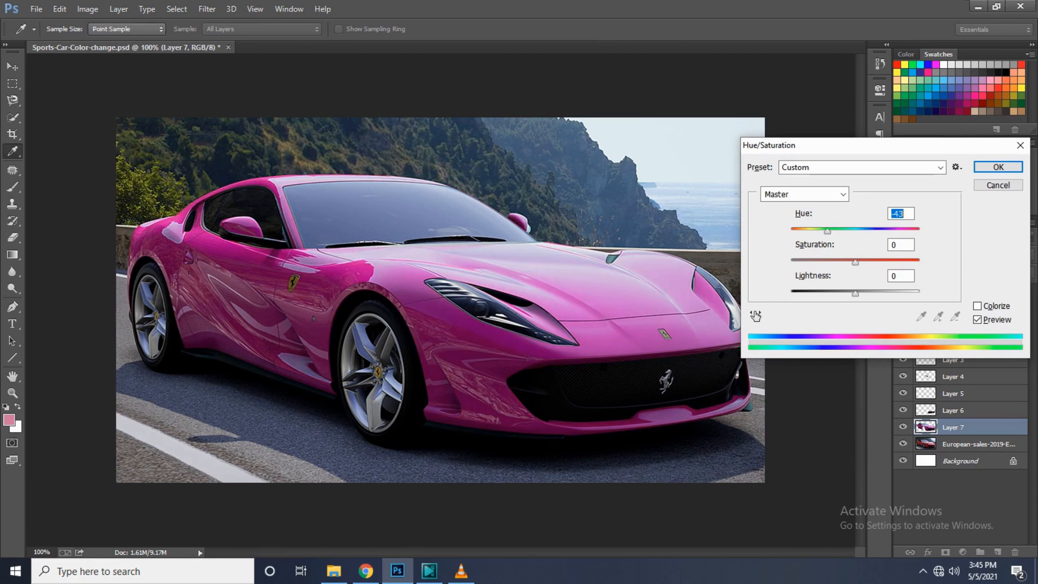
pyautogui.hotkey('shift', 'Down')
pyautogui.press('Down')
pyautogui.press('Down')
pyautogui.press('Down')
pyautogui.press('Down')
pyautogui.press('Down')
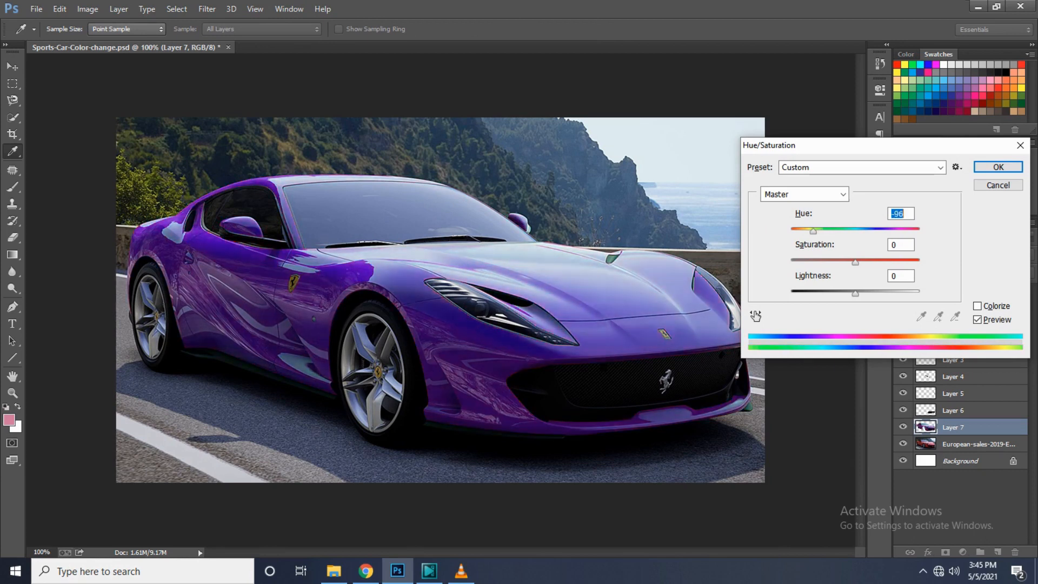
# Fine-tune the car body's hue to -119 to try a deep blue color
pyautogui.hotkey('shift', 'Up')
pyautogui.press('Up')
pyautogui.press('Up')
pyautogui.press('Up')
pyautogui.press('Up')
pyautogui.press('Up')
pyautogui.press('Up')
pyautogui.press('Up')
pyautogui.press('Up')
pyautogui.press('Down')
pyautogui.press('Down')
pyautogui.press('Down')
pyautogui.press('Down')
pyautogui.press('Down')
pyautogui.press('Down')
pyautogui.press('Down')
pyautogui.press('Down')
pyautogui.press('Down')
pyautogui.press('Down')
pyautogui.press('Down')
pyautogui.press('Down')
pyautogui.press('Down')
pyautogui.press('Down')
pyautogui.press('Down')
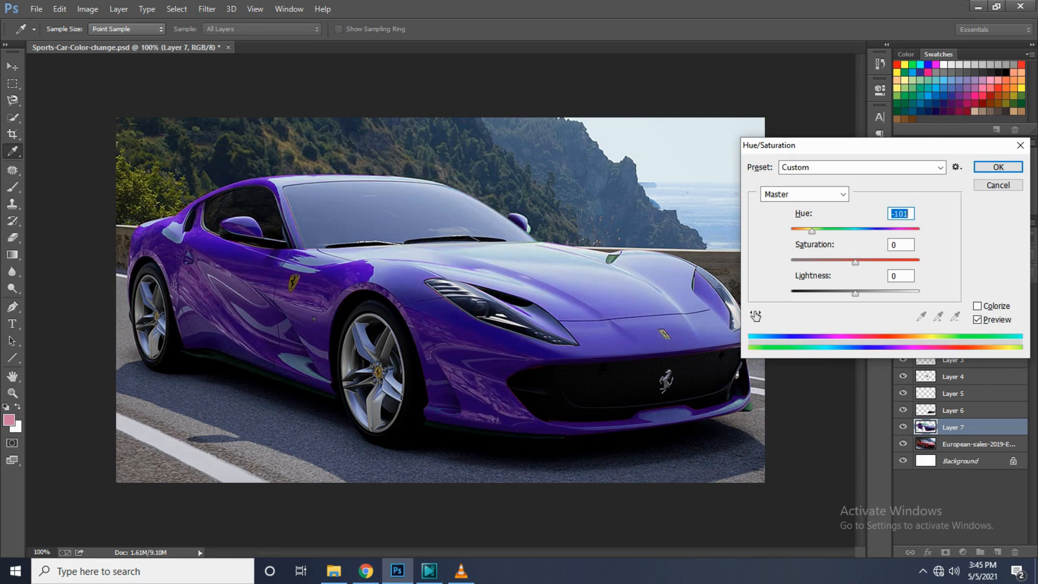
pyautogui.press('Down')
pyautogui.press('Down')
pyautogui.press('Down')
pyautogui.press('Down')
pyautogui.press('Down')
pyautogui.press('Down')
pyautogui.press('Down')
pyautogui.press('Down')
pyautogui.press('Down')
pyautogui.press('Down')
pyautogui.press('Down')
pyautogui.press('Down')
pyautogui.press('Down')
pyautogui.press('Down')
pyautogui.press('Down')
pyautogui.press('Down')
pyautogui.press('Down')
pyautogui.press('Down')
pyautogui.press('Down')
pyautogui.press('Down')
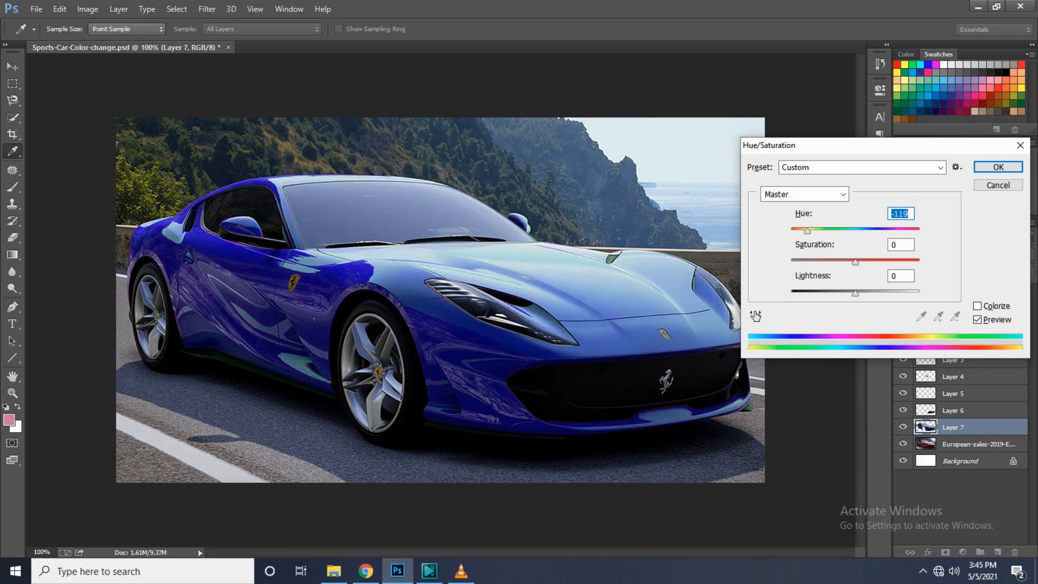
# Lower the car body's hue to -180 to try a teal green color
pyautogui.press('Down')
pyautogui.press('Down')
pyautogui.press('Down')
pyautogui.press('Down')
pyautogui.press('Down')
pyautogui.press('Down')
pyautogui.press('Down')
pyautogui.press('Down')
pyautogui.press('Down')
pyautogui.press('Down')
pyautogui.press('Down')
pyautogui.press('Down')
pyautogui.press('Down')
pyautogui.press('Down')
pyautogui.press('Down')
pyautogui.press('Down')
pyautogui.press('Down')
pyautogui.press('Down')
pyautogui.press('Down')
pyautogui.press('Down')
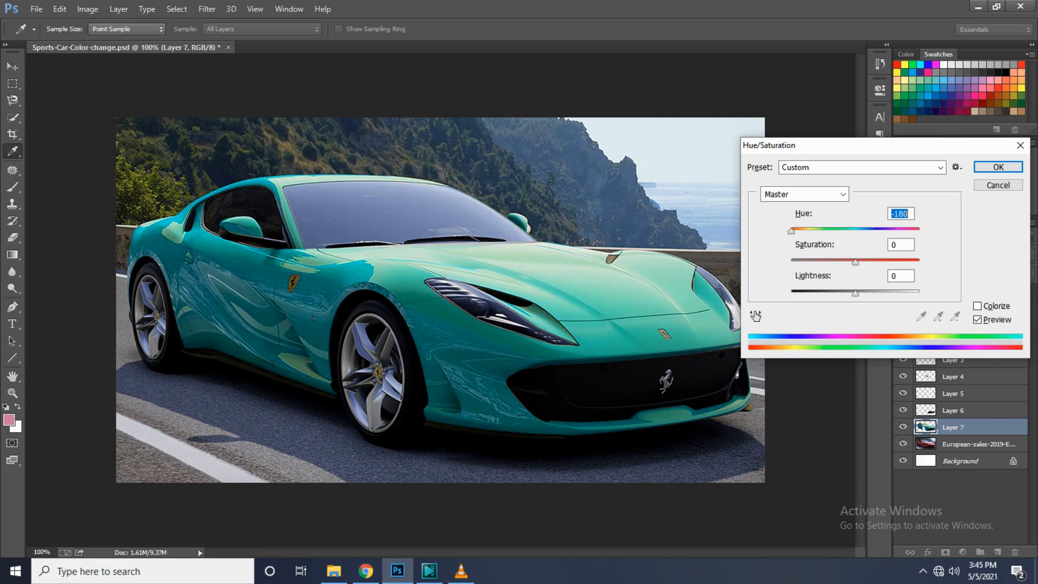
# Raise the car body's hue to -125 to try a blue color
pyautogui.press('Up')
pyautogui.press('Up')
pyautogui.press('Up')
pyautogui.press('Up')
pyautogui.press('Up')
pyautogui.press('Up')
pyautogui.press('Up')
pyautogui.press('Up')
pyautogui.press('Up')
pyautogui.press('Up')
pyautogui.press('Up')
pyautogui.press('Up')
pyautogui.press('Up')
pyautogui.press('Up')
pyautogui.press('Up')
pyautogui.press('Up')
pyautogui.press('Up')
pyautogui.press('Up')
pyautogui.press('Up')
pyautogui.press('Up')
pyautogui.press('Up')
pyautogui.press('Up')
pyautogui.press('Up')
pyautogui.press('Up')
pyautogui.press('Up')
pyautogui.press('Up')
pyautogui.press('Up')
pyautogui.press('Up')
pyautogui.press('Up')
pyautogui.press('Up')
pyautogui.press('Up')
pyautogui.press('Up')
pyautogui.press('Up')
pyautogui.press('Up')
pyautogui.press('Up')
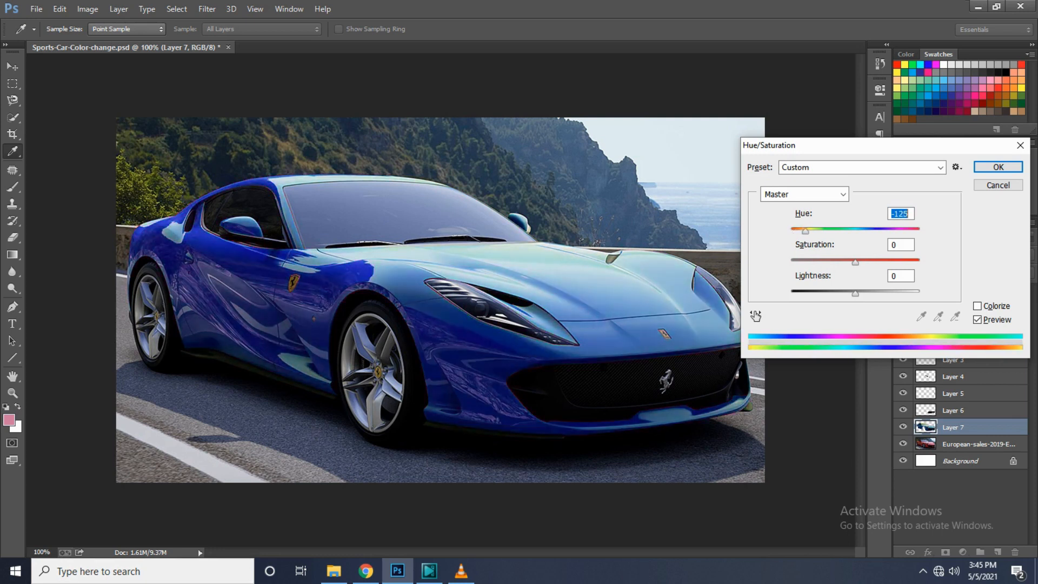
# Raise the car body's hue further to -49 to try a magenta color
pyautogui.press('Up')
pyautogui.press('Up')
pyautogui.press('Up')
pyautogui.press('Up')
pyautogui.press('Up')
pyautogui.press('Up')
pyautogui.press('Up')
pyautogui.press('Up')
pyautogui.press('Up')
pyautogui.press('Up')
pyautogui.press('Up')
pyautogui.press('Up')
pyautogui.press('Up')
pyautogui.press('Up')
pyautogui.press('Up')
pyautogui.press('Up')
pyautogui.press('Up')
pyautogui.press('Up')
pyautogui.press('Up')
pyautogui.press('Up')
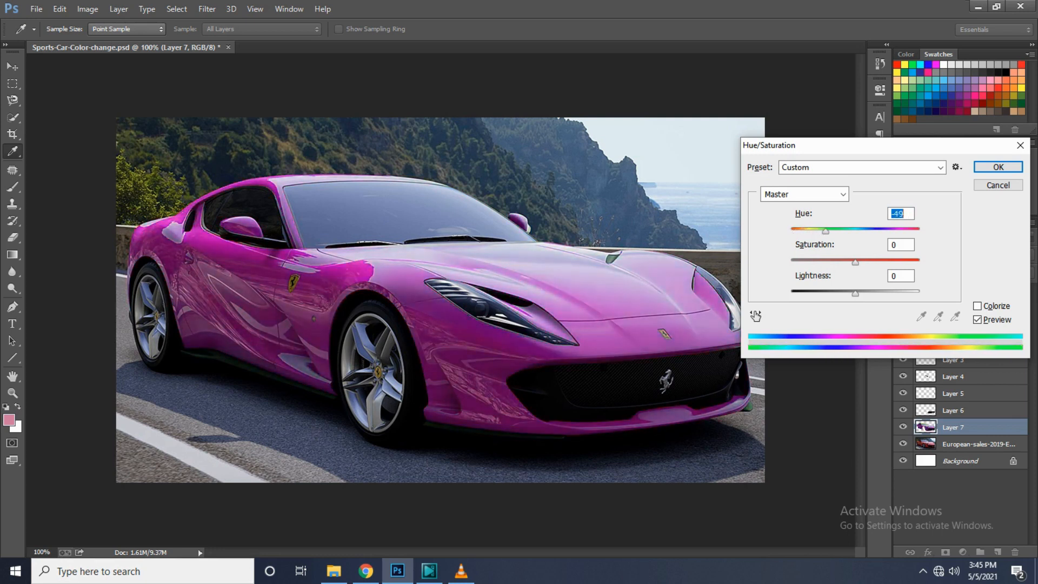
# Lower the car body's hue to -86 for a purple color
pyautogui.press('Down')
pyautogui.press('Down')
pyautogui.press('Down')
pyautogui.press('Down')
pyautogui.press('Down')
pyautogui.press('Down')
pyautogui.press('Down')
pyautogui.press('Down')
pyautogui.press('Down')
pyautogui.press('Down')
pyautogui.press('Down')
pyautogui.press('Down')
pyautogui.press('Down')
pyautogui.press('Down')
pyautogui.press('Down')
pyautogui.press('Down')
pyautogui.press('Down')
pyautogui.press('Down')
pyautogui.press('Down')
pyautogui.press('Down')
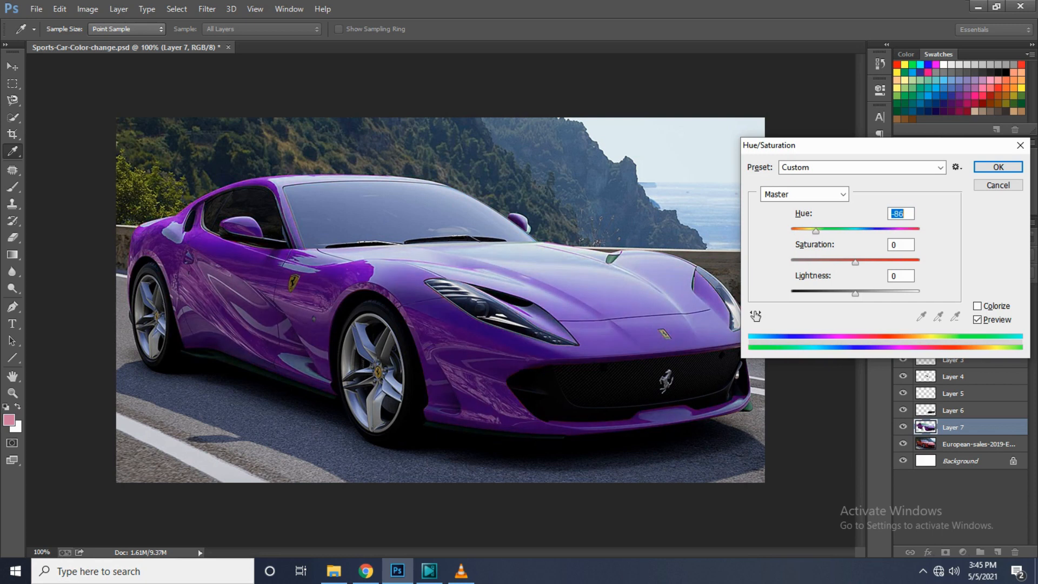
# Try stronger and weaker saturation values on the purple car body
pyautogui.press('Tab')
pyautogui.press('Up')
pyautogui.press('Up')
pyautogui.press('Up')
pyautogui.press('Up')
pyautogui.press('Up')
pyautogui.press('Up')
pyautogui.press('Up')
pyautogui.press('Up')
pyautogui.press('Up')
pyautogui.press('Up')
pyautogui.press('Down')
pyautogui.press('Down')
pyautogui.press('Down')
pyautogui.press('Down')
pyautogui.press('Down')
pyautogui.press('Down')
pyautogui.press('Down')
pyautogui.press('Down')
pyautogui.press('Down')
pyautogui.press('Down')
pyautogui.press('Down')
pyautogui.press('Down')
pyautogui.press('Down')
pyautogui.press('Down')
pyautogui.press('Down')
pyautogui.press('Down')
pyautogui.press('Down')
pyautogui.press('Down')
pyautogui.press('Down')
pyautogui.press('Down')
pyautogui.press('Down')
pyautogui.press('Up')
pyautogui.press('Up')
pyautogui.press('Up')
pyautogui.press('Up')
pyautogui.press('Up')
pyautogui.press('Up')
pyautogui.press('Up')
pyautogui.press('Up')
pyautogui.press('Up')
pyautogui.press('Up')
pyautogui.press('Up')
pyautogui.press('Up')
pyautogui.press('Up')
pyautogui.press('Up')
pyautogui.press('Up')
pyautogui.press('Up')
pyautogui.press('Up')
pyautogui.press('Up')
pyautogui.press('Down')
pyautogui.press('Down')
pyautogui.press('Down')
pyautogui.press('Down')
pyautogui.press('Down')
pyautogui.press('Down')
# Nudge the car body's hue up slightly and apply the purple Hue/Saturation adjustment
pyautogui.hotkey('shift', 'Tab')
pyautogui.press('Up')
pyautogui.press('Up')
pyautogui.press('Return')
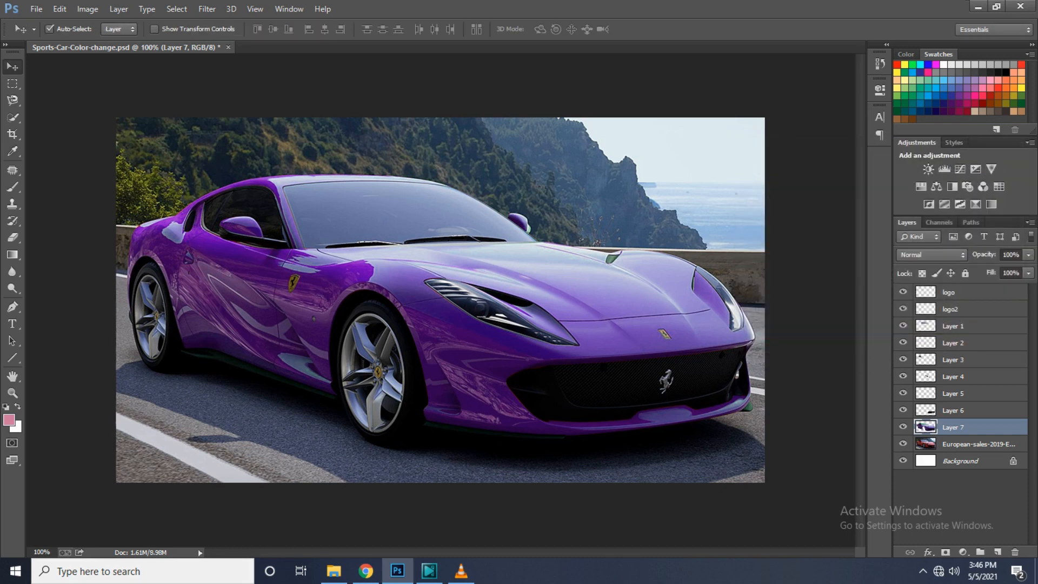
# Duplicate the purple car body layer, place the copy beneath Layer 7 and make Layer 7 active again
pyautogui.hotkey('ctrl', 'j')
pyautogui.hotkey('ctrl', '[')
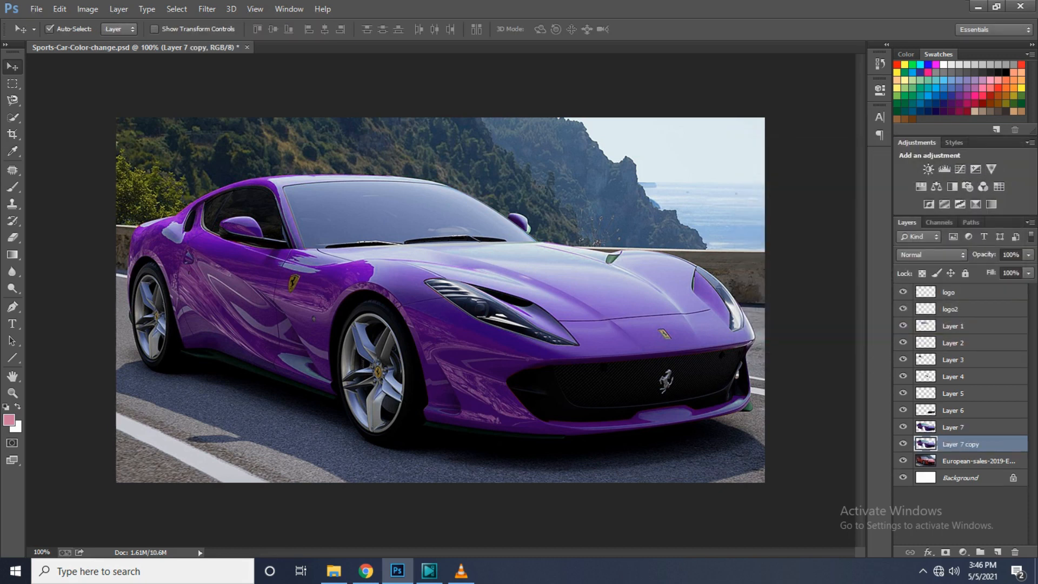
pyautogui.click(954, 428)
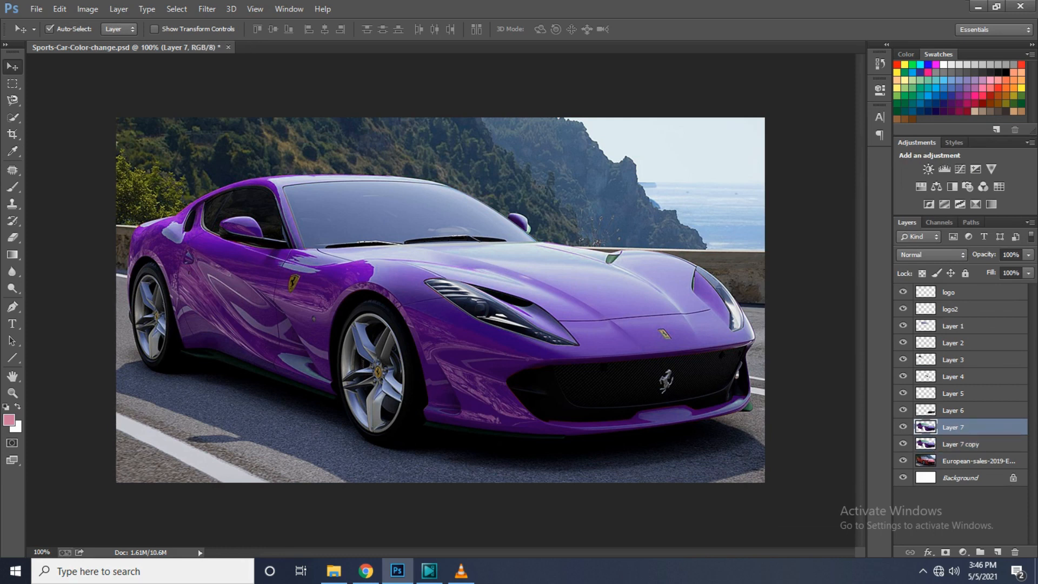
# Start a new Hue/Saturation adjustment on Layer 7 and raise the hue to +71 for a pinkish red body
pyautogui.hotkey('ctrl', 'u')
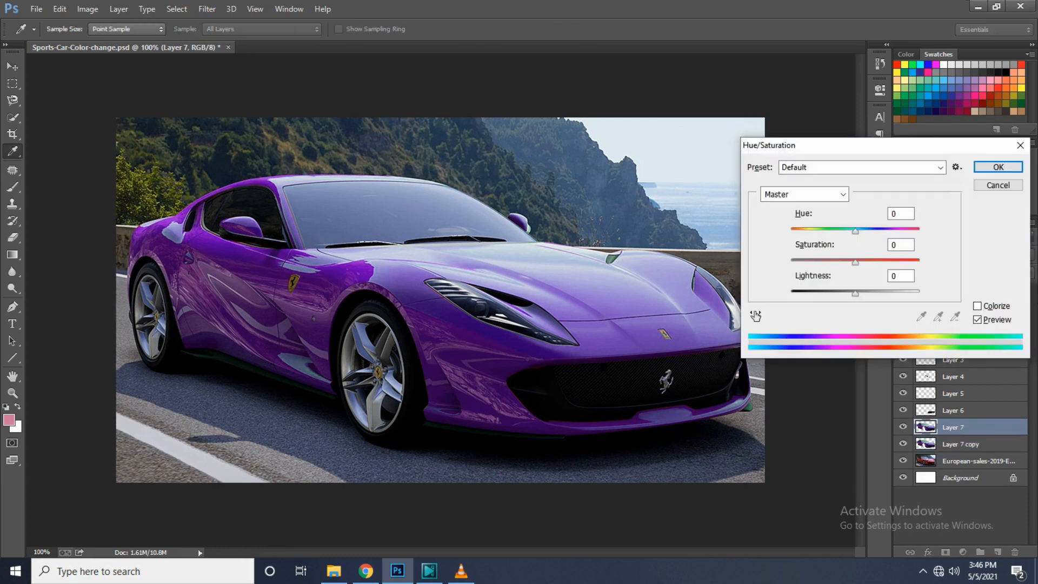
pyautogui.hotkey('shift', 'Up')
pyautogui.hotkey('shift', 'Up')
pyautogui.hotkey('shift', 'Up')
pyautogui.hotkey('shift', 'Up')
pyautogui.hotkey('shift', 'Up')
pyautogui.hotkey('shift', 'Up')
pyautogui.hotkey('shift', 'Up')
pyautogui.hotkey('shift', 'Up')
pyautogui.hotkey('shift', 'Up')
pyautogui.hotkey('shift', 'Up')
pyautogui.press('Up')
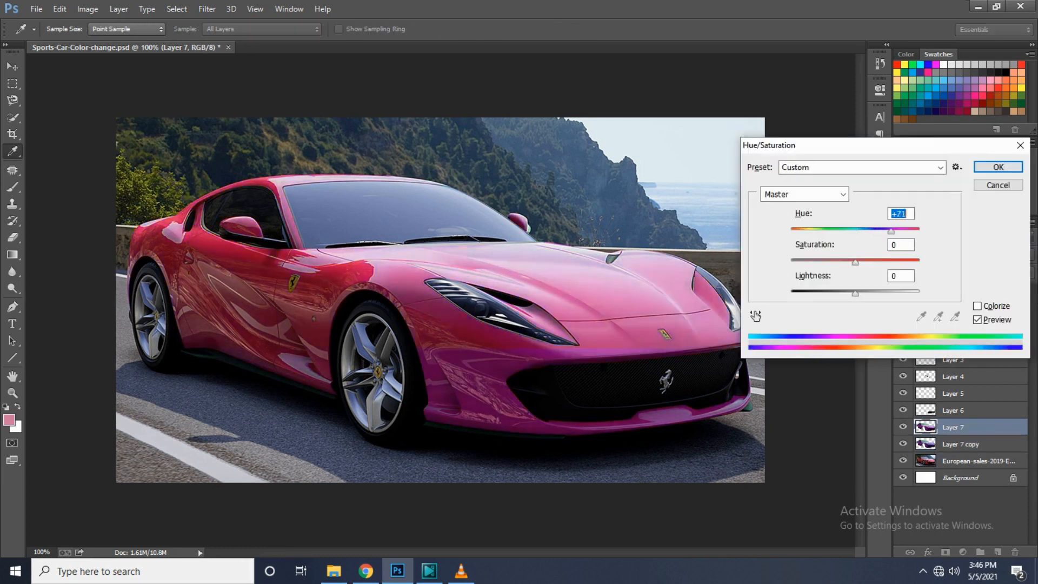
pyautogui.hotkey('shift', 'Up')
pyautogui.hotkey('shift', 'Up')
pyautogui.hotkey('shift', 'Up')
pyautogui.hotkey('shift', 'Up')
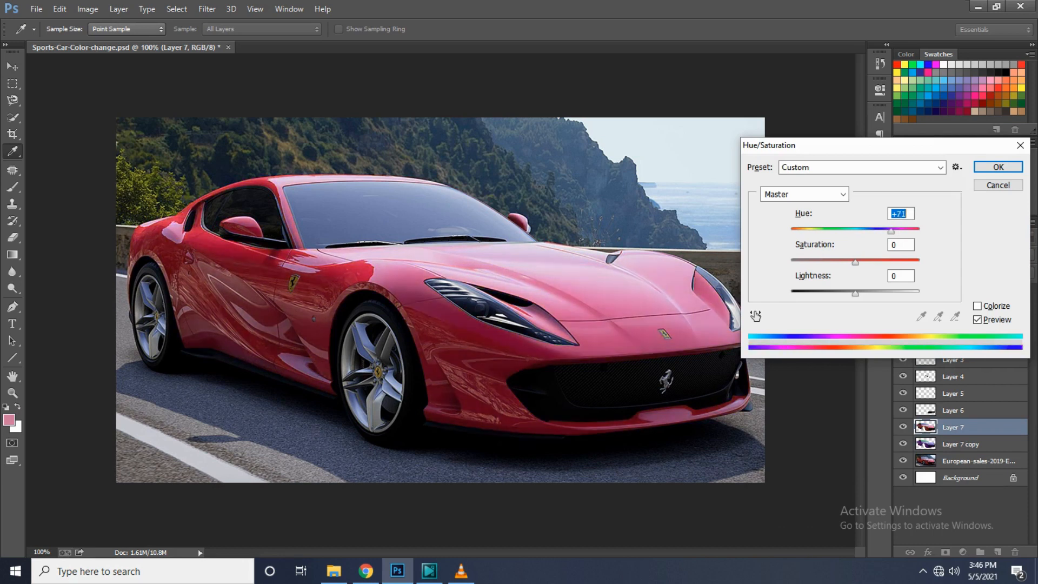
# Raise the hue of Layer 7 to +180 for a green car body and apply the adjustment
pyautogui.hotkey('shift', 'Up')
pyautogui.hotkey('shift', 'Up')
pyautogui.hotkey('shift', 'Up')
pyautogui.hotkey('shift', 'Up')
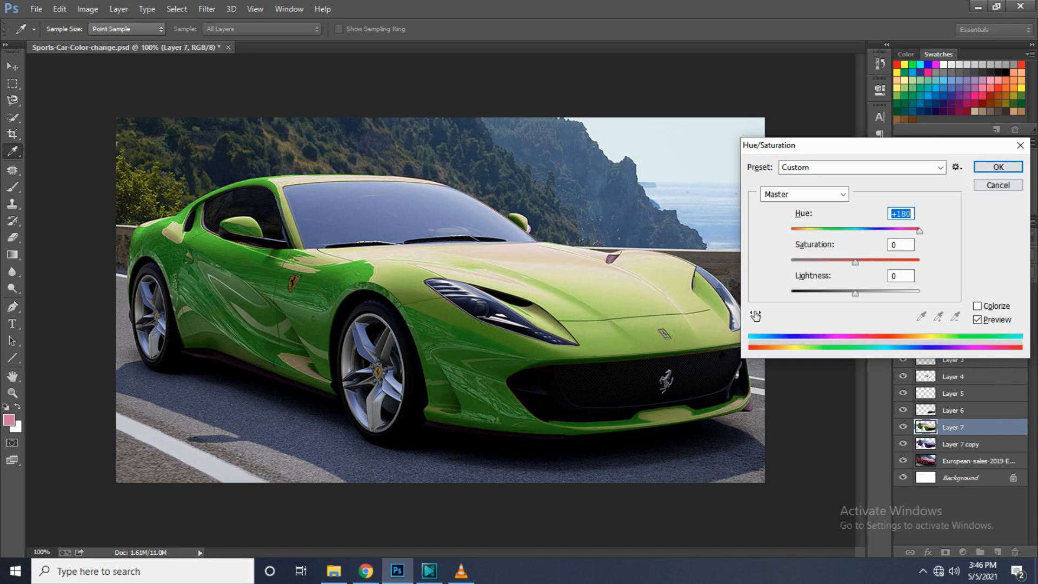
pyautogui.press('Return')
pyautogui.press('v')
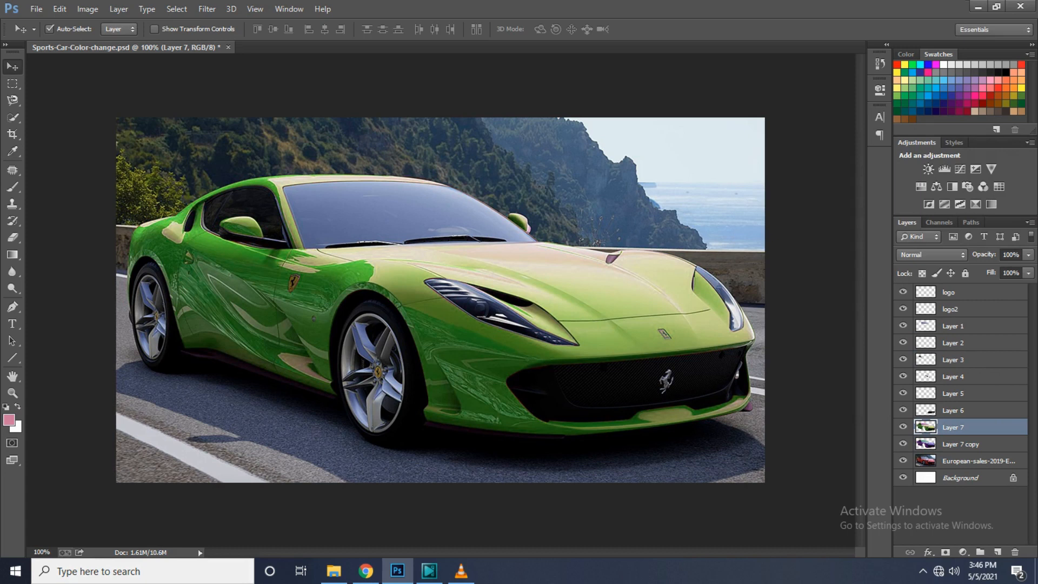
# Copy the car body selection from the original photo layer to a new layer, hide Layer 7 and Layer 7 copy, and deselect
pyautogui.keyDown('ctrl'); pyautogui.click(926, 461); pyautogui.keyUp('ctrl')
pyautogui.click(978, 461)
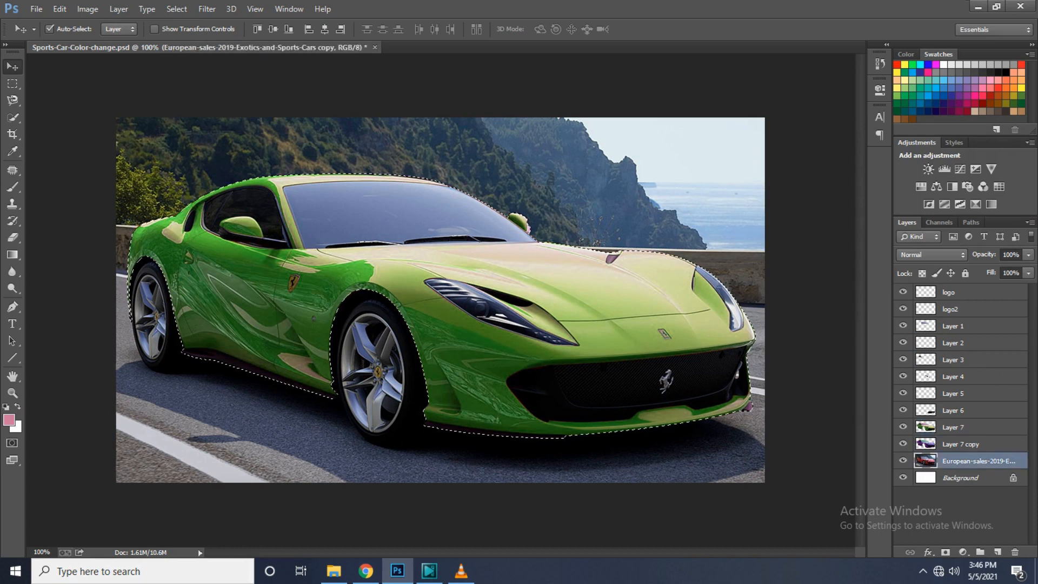
pyautogui.hotkey('ctrl', 'j')
pyautogui.click(903, 444)
pyautogui.click(903, 427)
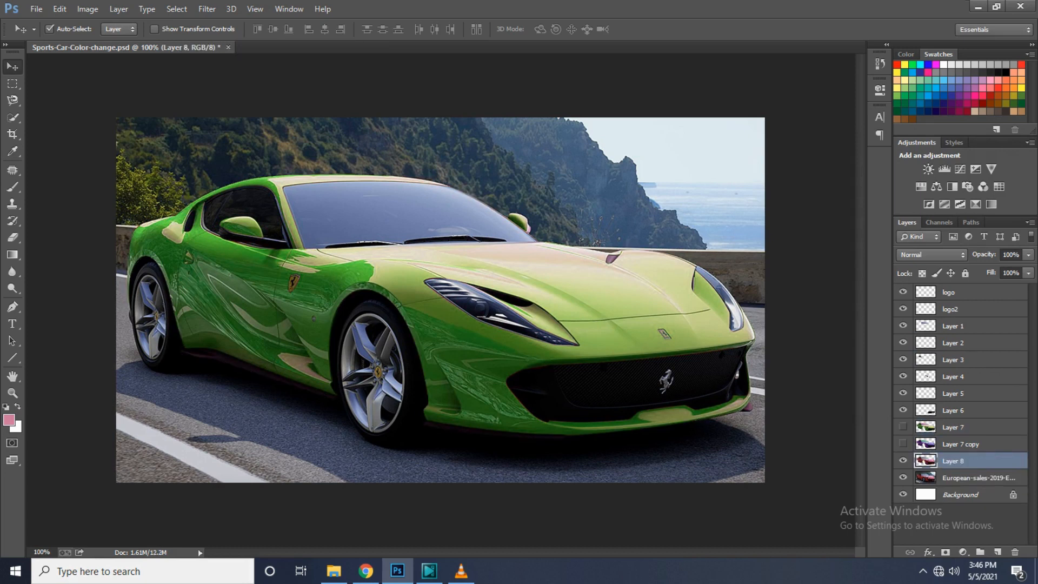
pyautogui.hotkey('ctrl', 'd')
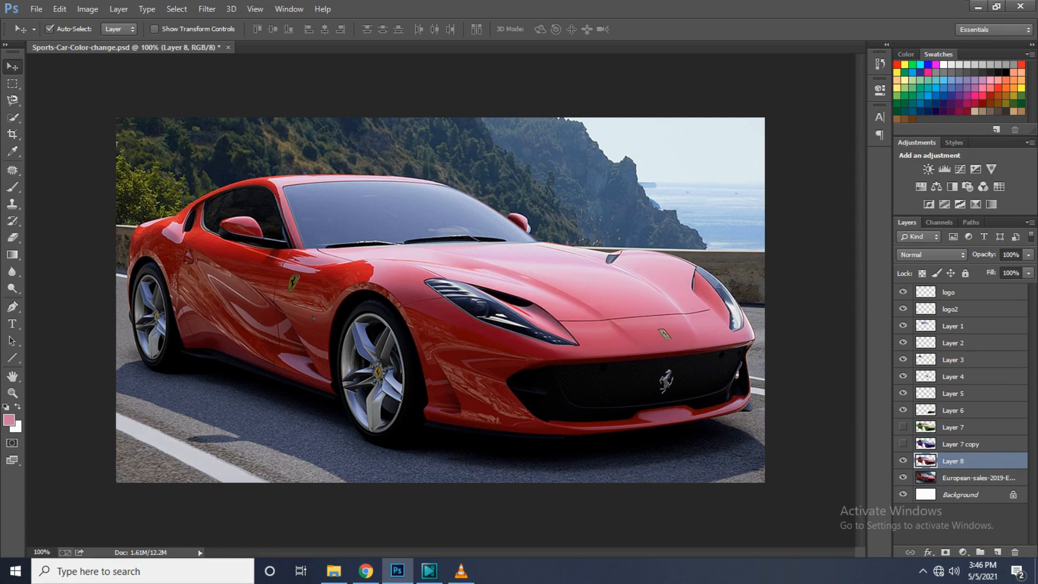
# Start a Hue/Saturation adjustment on Layer 8 and lower the hue through pink and magenta to -173 for a teal car body
pyautogui.hotkey('ctrl', 'u')
pyautogui.press('Down')
pyautogui.press('Down')
pyautogui.press('Down')
pyautogui.press('Down')
pyautogui.press('Down')
pyautogui.press('Down')
pyautogui.press('Down')
pyautogui.press('Down')
pyautogui.press('Down')
pyautogui.press('Down')
pyautogui.press('Down')
pyautogui.press('Down')
pyautogui.press('Down')
pyautogui.press('Down')
pyautogui.press('Down')
pyautogui.press('Down')
pyautogui.press('Down')
pyautogui.press('Down')
pyautogui.press('Down')
pyautogui.press('Down')
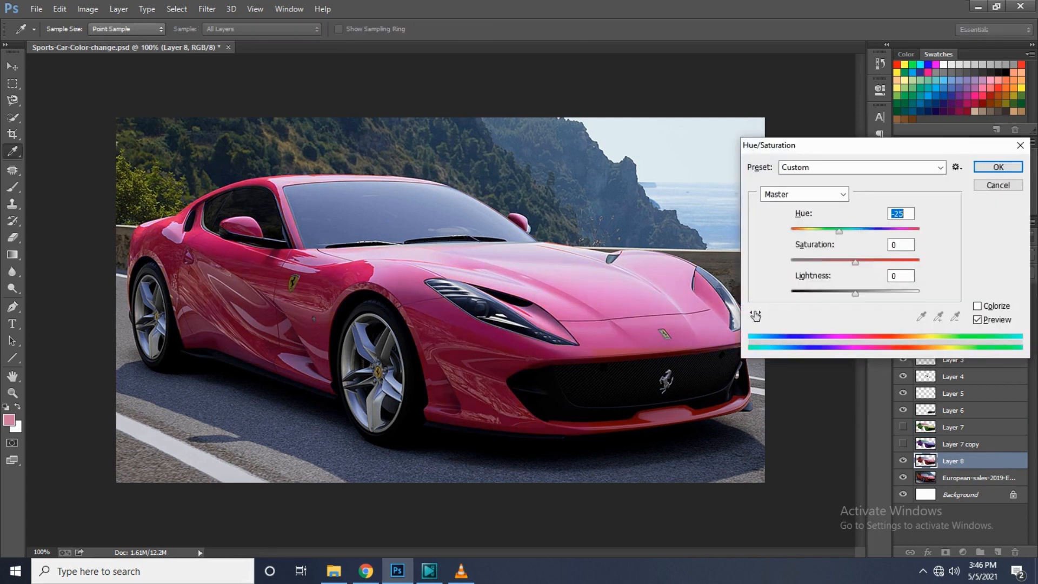
pyautogui.press('Down')
pyautogui.press('Down')
pyautogui.press('Down')
pyautogui.press('Down')
pyautogui.press('Down')
pyautogui.press('Down')
pyautogui.press('Down')
pyautogui.press('Down')
pyautogui.press('Down')
pyautogui.hotkey('shift', 'Down')
pyautogui.hotkey('shift', 'Down')
pyautogui.hotkey('shift', 'Down')
pyautogui.hotkey('shift', 'Down')
pyautogui.hotkey('shift', 'Down')
pyautogui.hotkey('shift', 'Down')
pyautogui.hotkey('shift', 'Down')
pyautogui.hotkey('shift', 'Down')
pyautogui.hotkey('shift', 'Down')
pyautogui.hotkey('shift', 'Down')
pyautogui.hotkey('shift', 'Down')
pyautogui.hotkey('shift', 'Down')
pyautogui.hotkey('shift', 'Down')
pyautogui.hotkey('shift', 'Down')
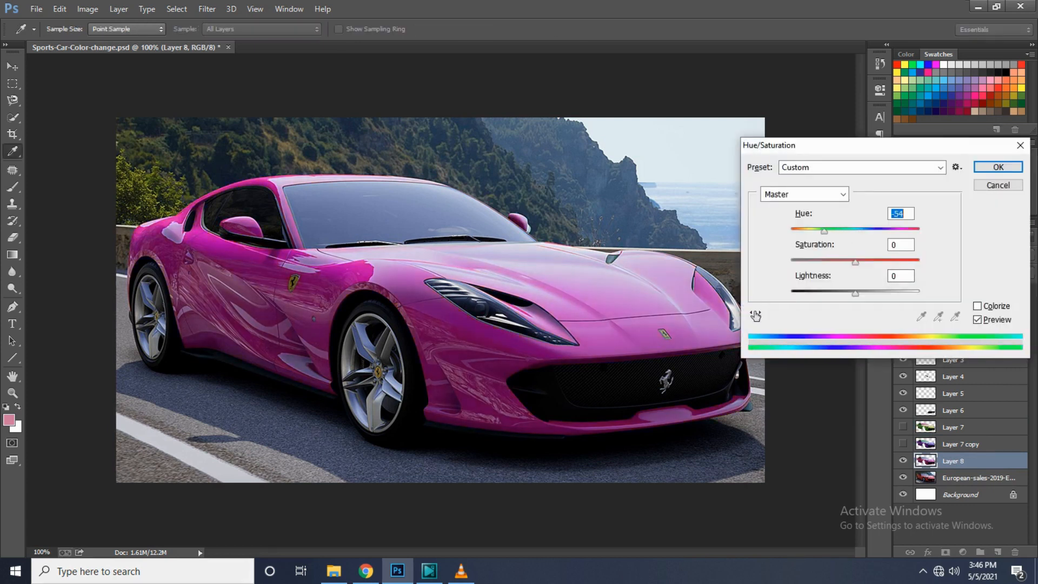
pyautogui.press('Down')
pyautogui.press('Down')
pyautogui.press('Down')
pyautogui.press('Down')
pyautogui.hotkey('shift', 'Up')
pyautogui.press('Up')
pyautogui.press('Up')
pyautogui.press('Up')
pyautogui.press('Up')
pyautogui.press('Up')
pyautogui.press('Up')
pyautogui.press('Up')
pyautogui.press('Up')
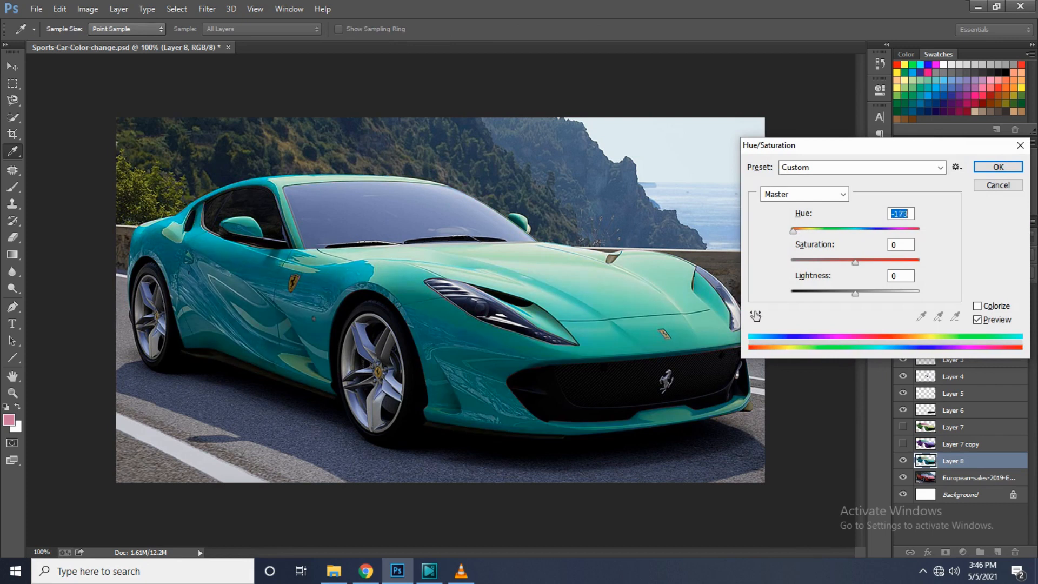
# Set the hue of Layer 8 to -135 for a blue car body and apply the adjustment
pyautogui.hotkey('shift', 'Up')
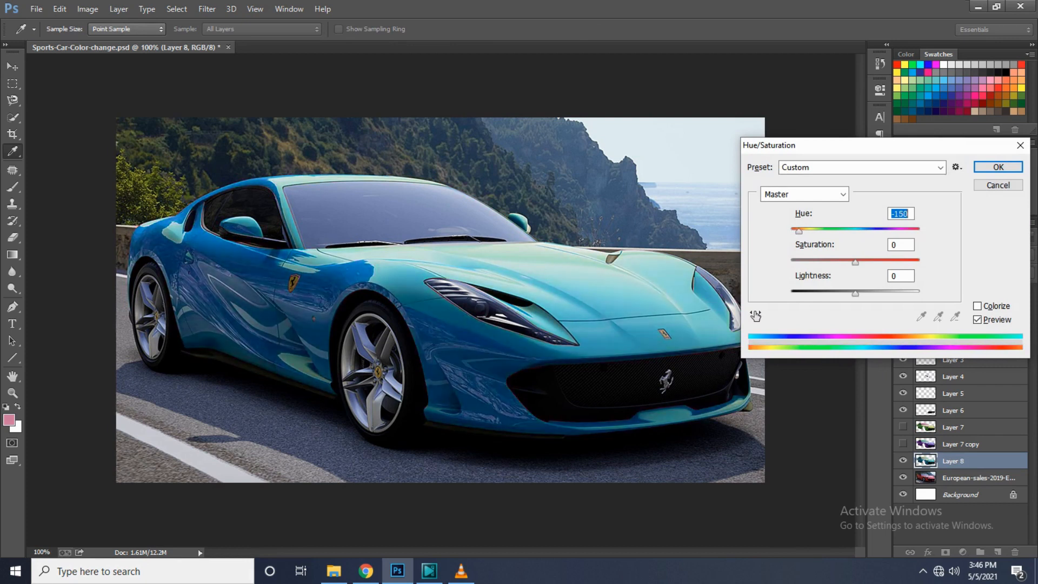
pyautogui.press('Down')
pyautogui.press('Down')
pyautogui.press('Down')
pyautogui.press('Down')
pyautogui.press('Down')
pyautogui.press('Down')
pyautogui.press('Down')
pyautogui.press('Up')
pyautogui.press('Up')
pyautogui.press('Up')
pyautogui.press('Up')
pyautogui.press('Up')
pyautogui.press('Up')
pyautogui.press('Up')
pyautogui.press('Up')
pyautogui.press('Up')
pyautogui.press('Up')
pyautogui.press('Up')
pyautogui.press('Up')
pyautogui.press('Up')
pyautogui.press('Up')
pyautogui.press('Up')
pyautogui.press('Up')
pyautogui.press('Up')
pyautogui.press('Up')
pyautogui.press('Up')
pyautogui.press('Up')
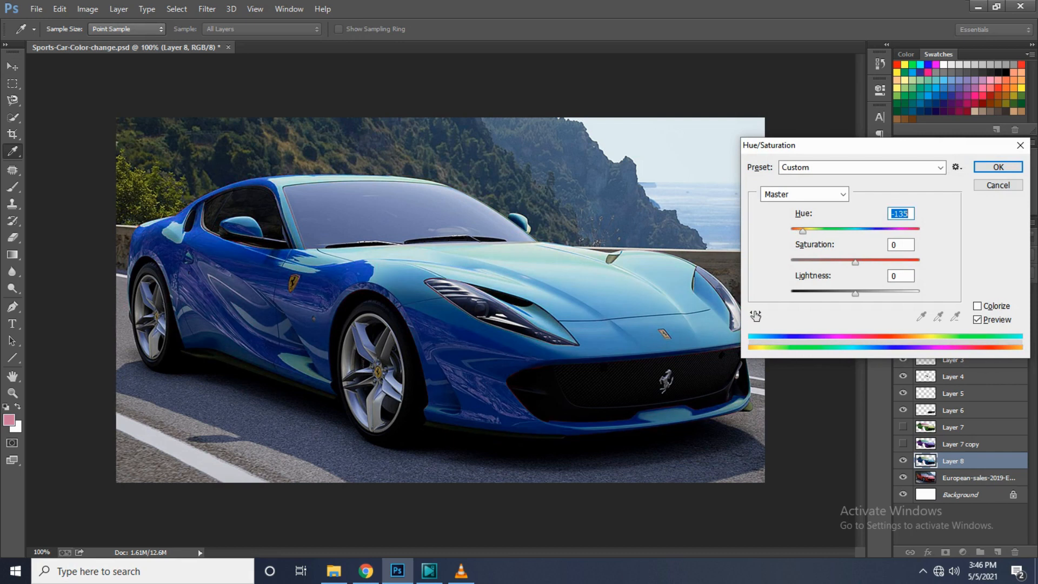
pyautogui.press('Return')
pyautogui.press('v')
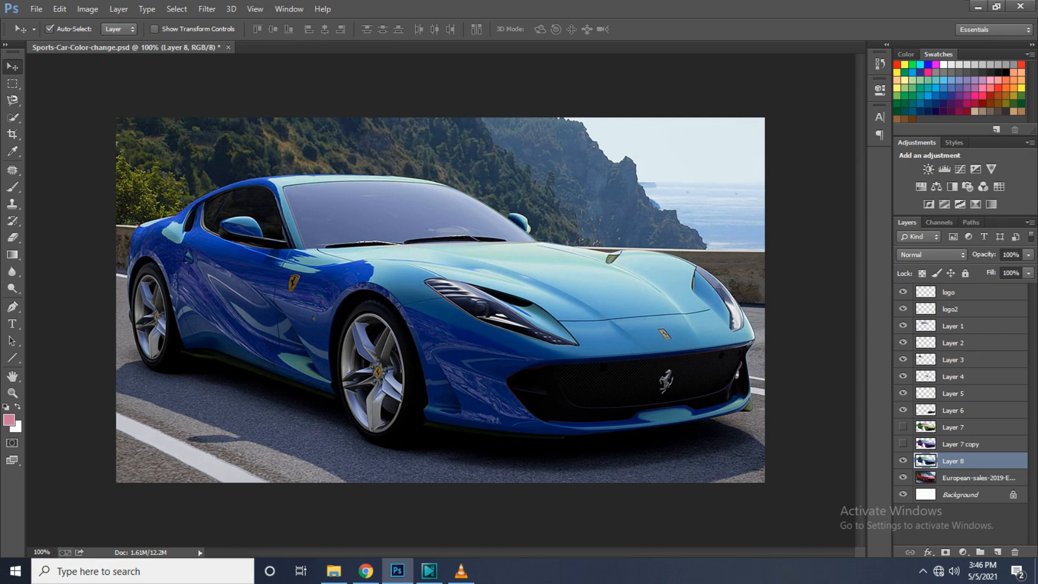
# Copy the car body from the original photo layer onto another new layer, hide Layer 8 and toggle the new layer's visibility to check it
pyautogui.click(979, 477)
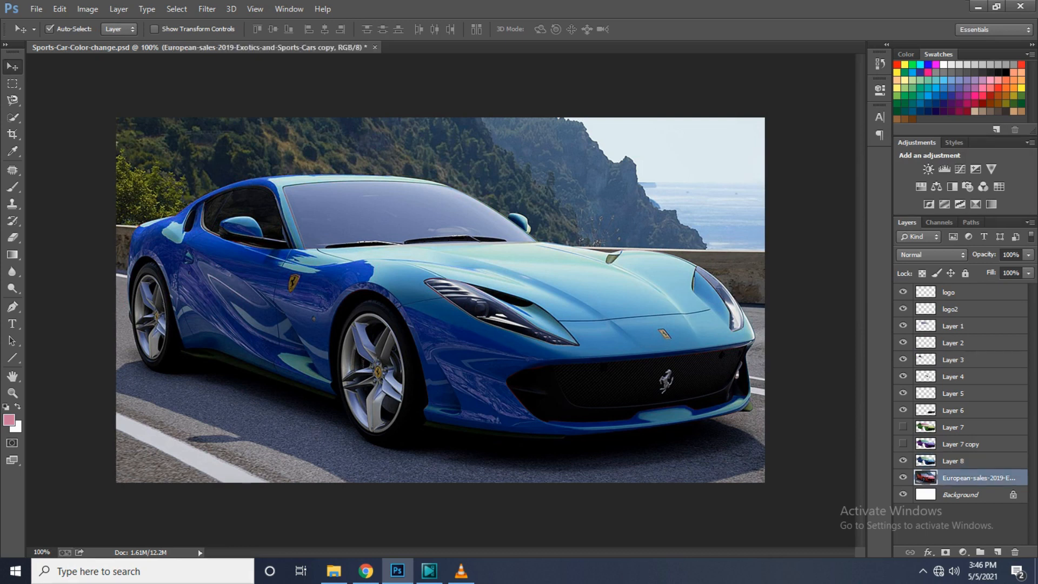
pyautogui.hotkey('ctrl', 'j')
pyautogui.click(903, 461)
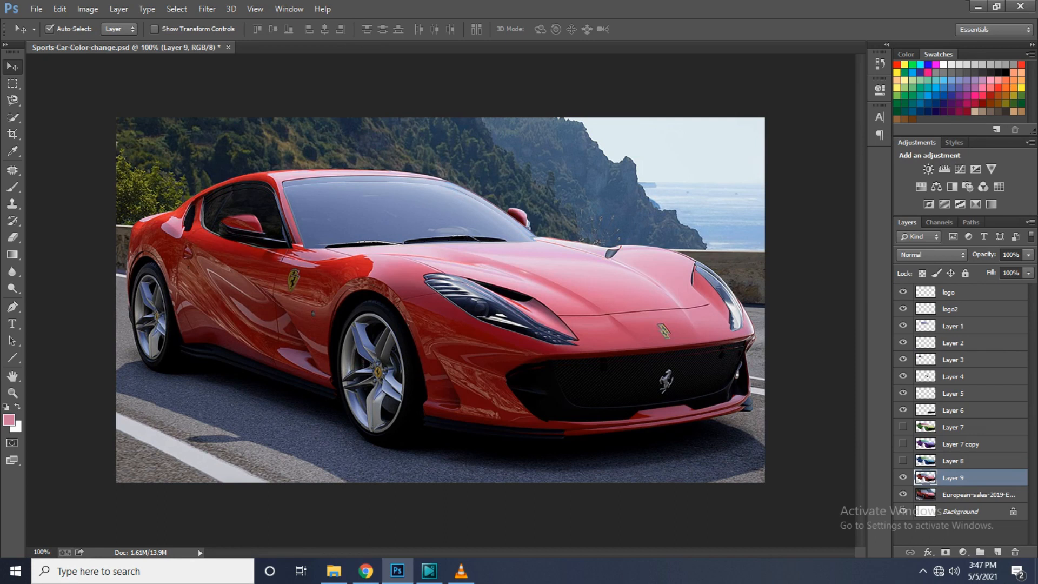
pyautogui.click(903, 478)
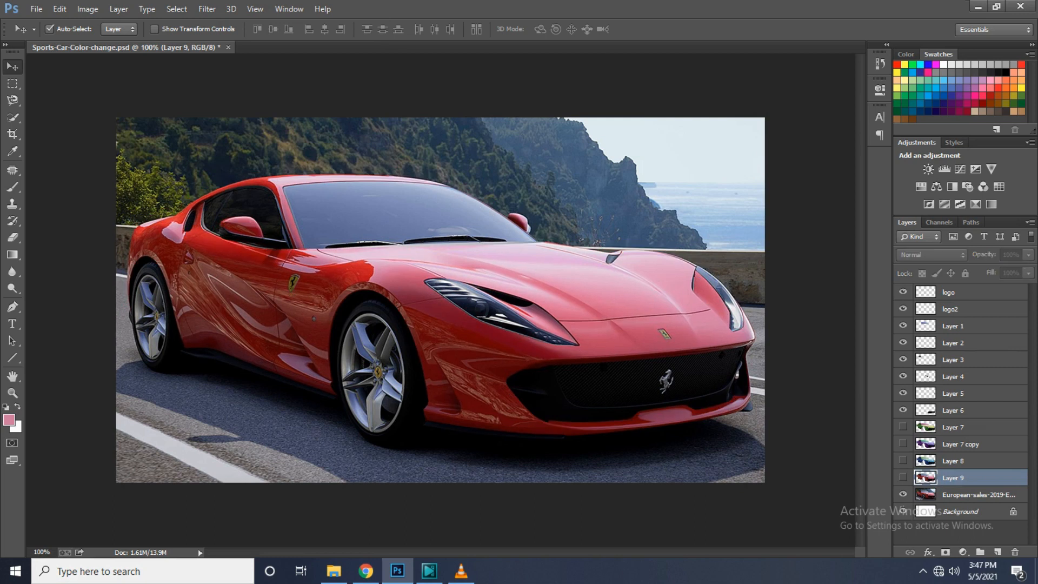
pyautogui.click(903, 477)
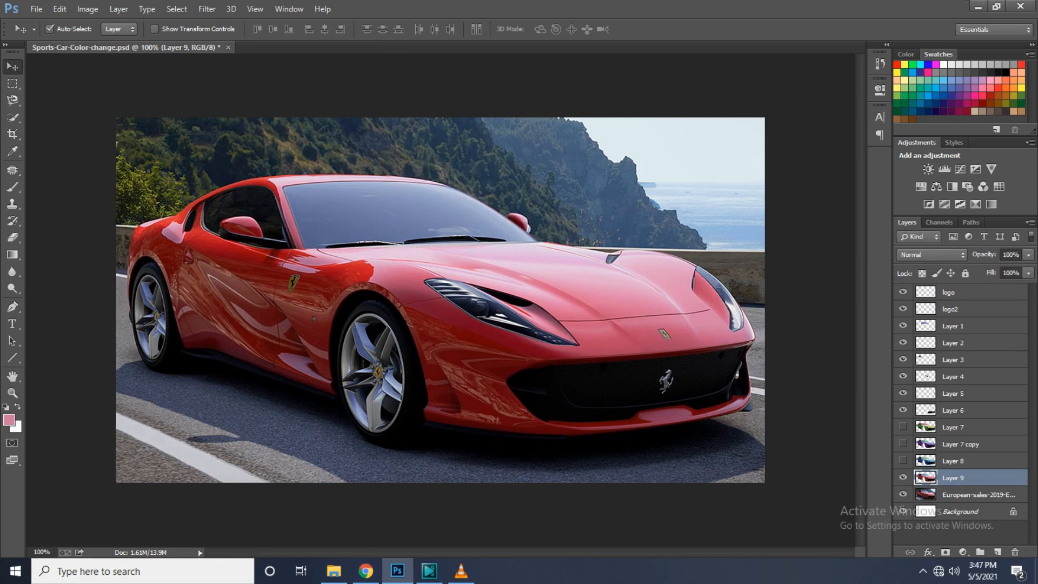
# Start a Hue/Saturation adjustment on Layer 9 and raise the hue past +30 orange to a green and yellow car body
pyautogui.hotkey('ctrl', 'u')
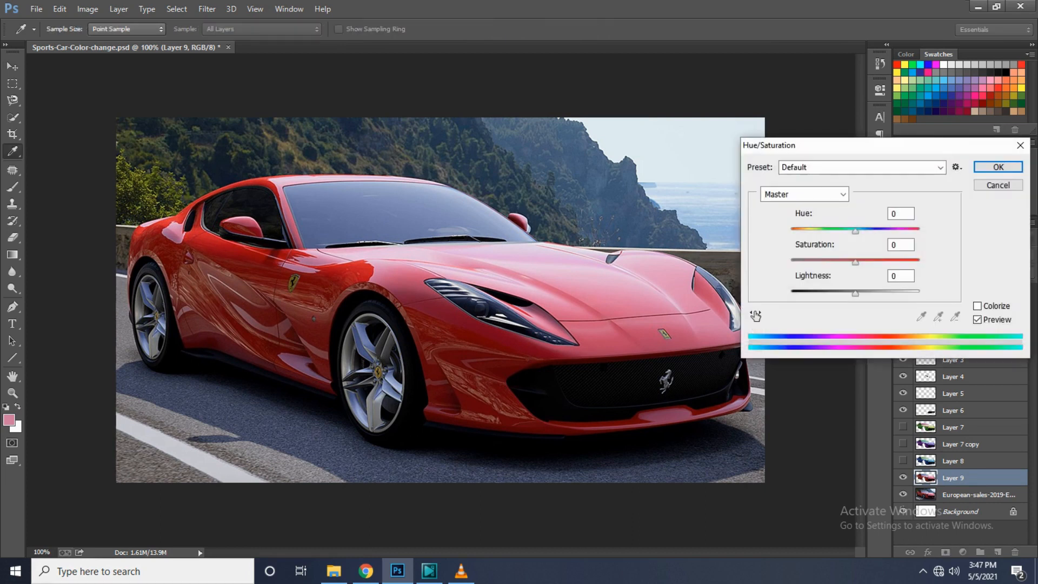
pyautogui.hotkey('shift', 'Up')
pyautogui.hotkey('shift', 'Up')
pyautogui.hotkey('shift', 'Up')
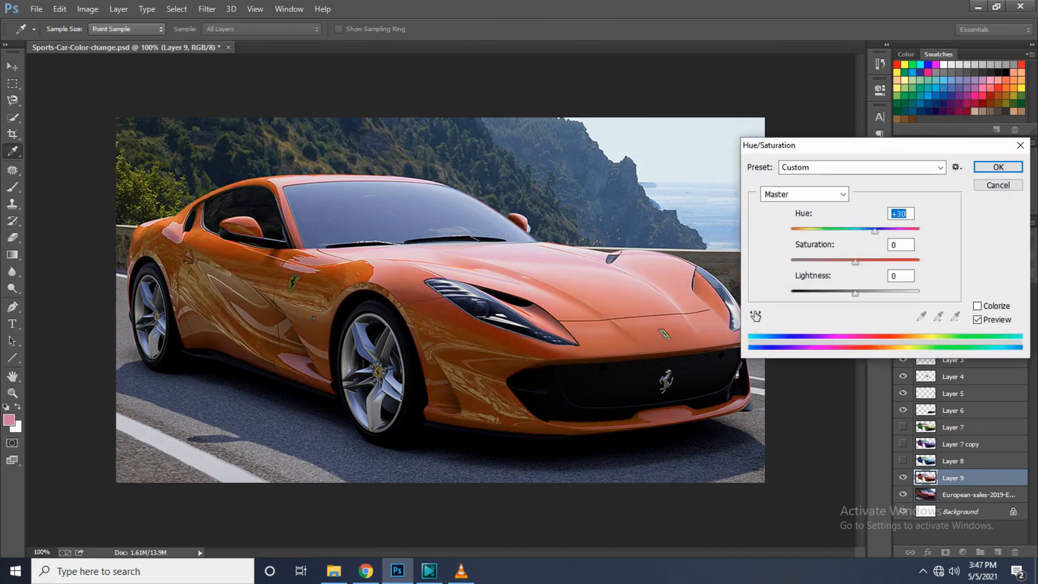
pyautogui.press('Up')
pyautogui.press('Up')
pyautogui.press('Up')
pyautogui.press('Up')
pyautogui.press('Up')
pyautogui.press('Up')
pyautogui.press('Up')
pyautogui.press('Up')
pyautogui.press('Up')
pyautogui.press('Up')
pyautogui.press('Up')
pyautogui.press('Up')
pyautogui.press('Up')
pyautogui.press('Up')
pyautogui.press('Up')
pyautogui.press('Up')
pyautogui.press('Up')
pyautogui.press('Up')
pyautogui.press('Up')
pyautogui.press('Up')
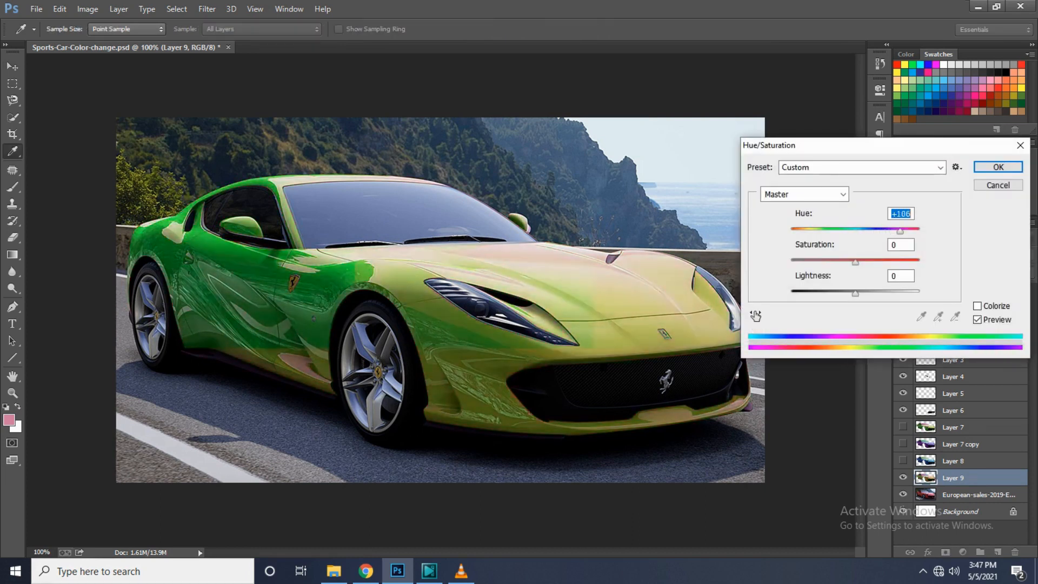
# Try a hue of +51 on Layer 9 for a golden yellow car body
pyautogui.press('Down')
pyautogui.press('Down')
pyautogui.press('Down')
pyautogui.press('Down')
pyautogui.press('Down')
pyautogui.press('Down')
pyautogui.press('Down')
pyautogui.press('Down')
pyautogui.press('Down')
pyautogui.press('Down')
pyautogui.press('Down')
pyautogui.press('Down')
pyautogui.press('Down')
pyautogui.press('Down')
pyautogui.press('Down')
pyautogui.press('Down')
pyautogui.press('Down')
pyautogui.press('Down')
pyautogui.press('Down')
pyautogui.press('Down')
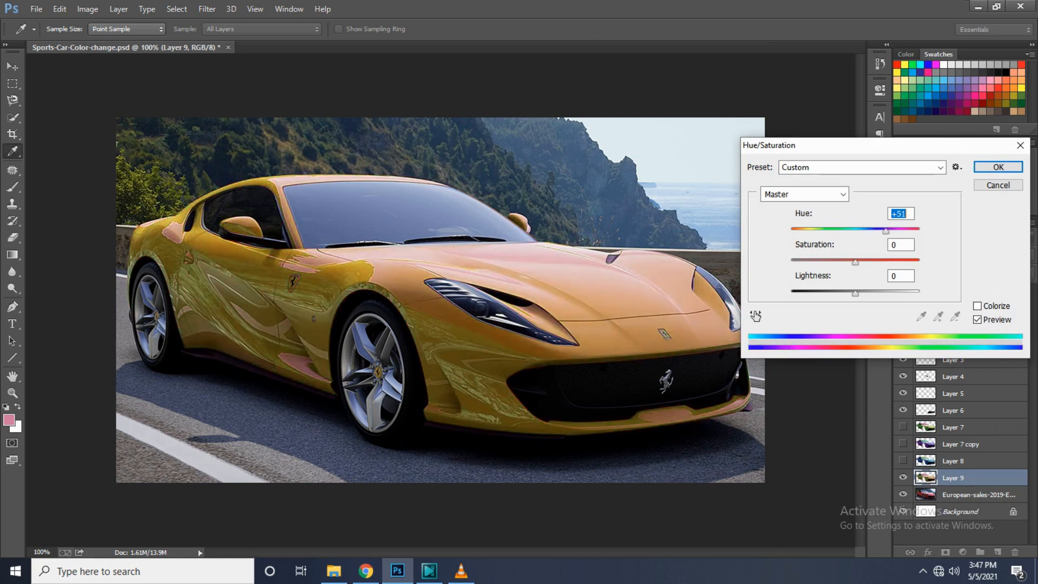
# Try a hue of +73 on Layer 9 for a yellow-green car body
pyautogui.press('Up')
pyautogui.press('Up')
pyautogui.press('Up')
pyautogui.press('Up')
pyautogui.press('Up')
pyautogui.press('Up')
pyautogui.press('Up')
pyautogui.press('Up')
pyautogui.press('Up')
pyautogui.press('Up')
pyautogui.press('Up')
pyautogui.press('Up')
pyautogui.press('Up')
pyautogui.press('Up')
pyautogui.press('Up')
pyautogui.press('Up')
pyautogui.press('Up')
# Set the saturation of Layer 9 to -100 for a neutral grey car body
pyautogui.press('Tab')
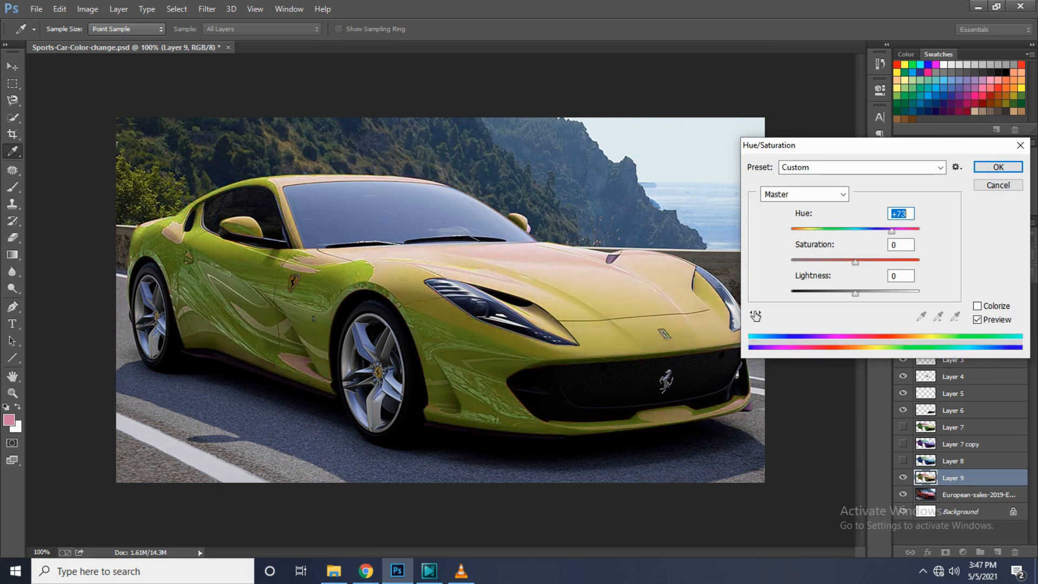
pyautogui.press('Down')
pyautogui.press('Down')
pyautogui.press('Down')
pyautogui.press('Down')
pyautogui.press('Down')
pyautogui.press('Down')
pyautogui.press('Down')
pyautogui.press('Down')
pyautogui.press('Down')
pyautogui.press('Down')
pyautogui.press('Down')
pyautogui.press('Down')
pyautogui.press('Down')
pyautogui.press('Down')
pyautogui.press('Down')
pyautogui.press('Down')
pyautogui.press('Down')
pyautogui.press('Down')
pyautogui.press('Down')
pyautogui.press('Down')
pyautogui.press('Down')
pyautogui.press('Down')
pyautogui.press('Down')
pyautogui.press('Down')
pyautogui.press('Down')
pyautogui.press('Down')
pyautogui.press('Down')
pyautogui.press('Down')
pyautogui.press('Down')
pyautogui.press('Down')
pyautogui.press('Down')
pyautogui.press('Down')
pyautogui.press('Down')
pyautogui.press('Down')
pyautogui.press('Down')
pyautogui.press('Down')
pyautogui.press('Down')
pyautogui.press('Down')
pyautogui.press('Down')
pyautogui.press('Down')
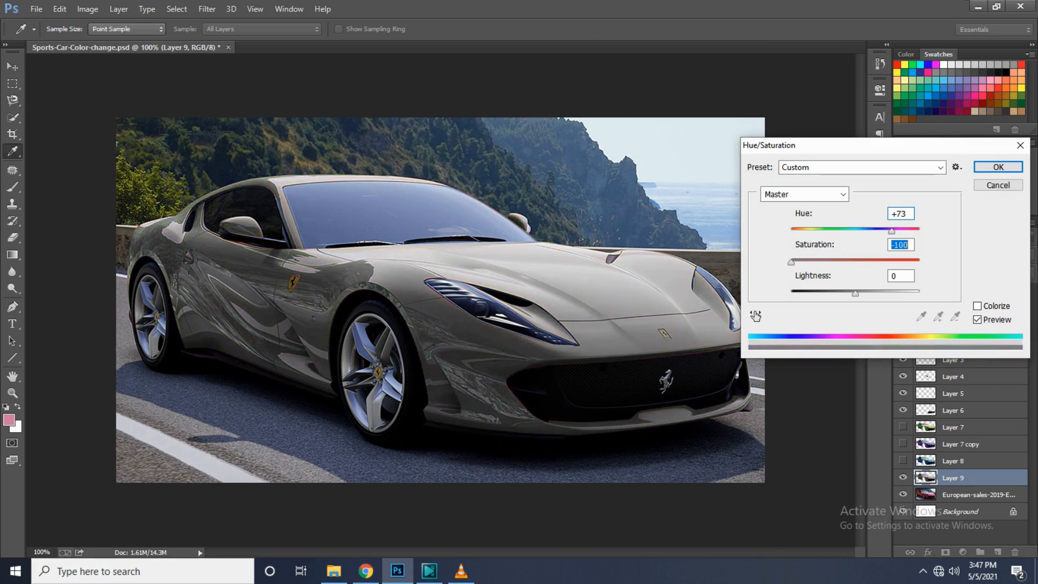
# Set the hue of Layer 9 to -30 and raise the lightness to +42 for a white car body
pyautogui.hotkey('shift', 'Tab')
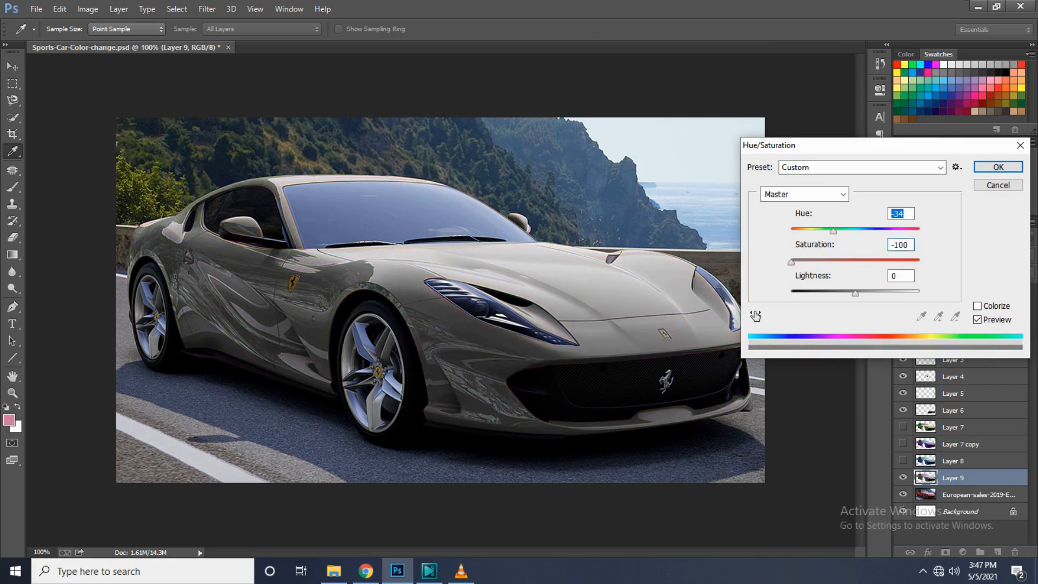
pyautogui.write('-30')
pyautogui.press('Tab')
pyautogui.press('Tab')
pyautogui.press('Down')
pyautogui.press('Down')
pyautogui.press('Down')
pyautogui.hotkey('shift', 'Up')
pyautogui.hotkey('shift', 'Up')
pyautogui.hotkey('shift', 'Up')
pyautogui.hotkey('shift', 'Up')
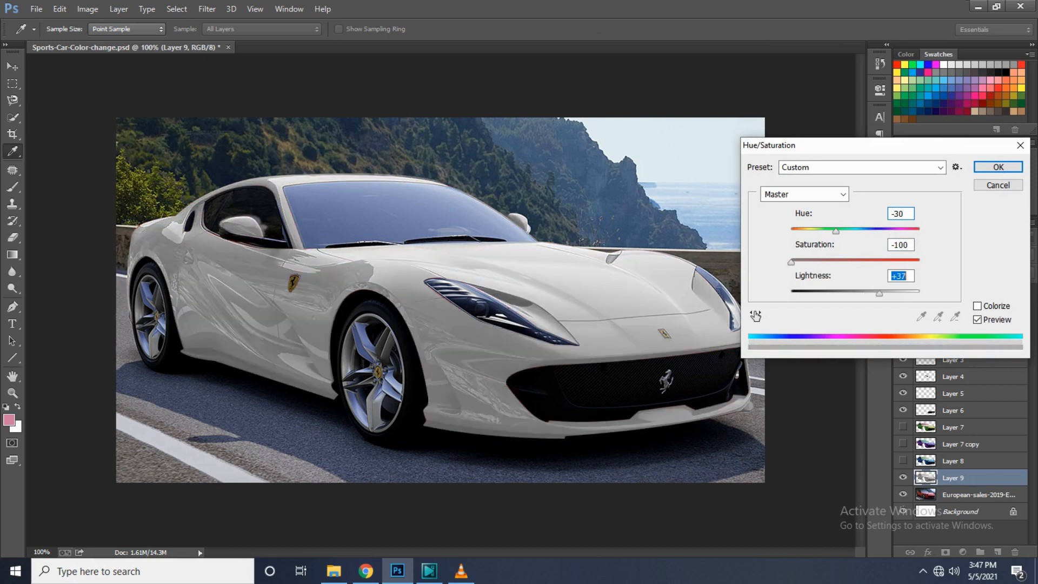
pyautogui.press('Up')
pyautogui.press('Up')
pyautogui.press('Up')
pyautogui.press('Up')
pyautogui.press('Up')
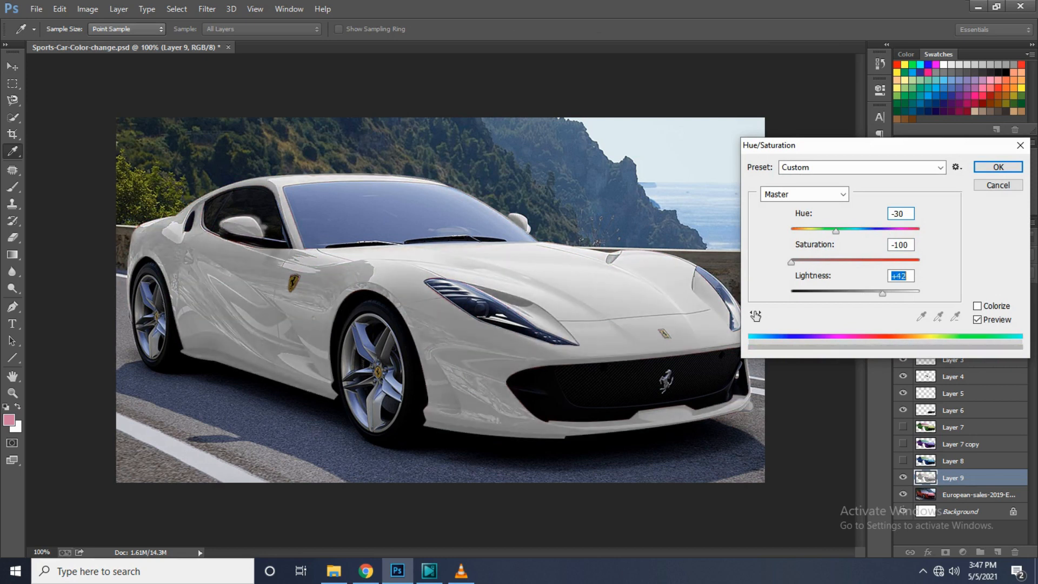
# Bring the lightness of Layer 9 down to +37 and apply the Hue/Saturation adjustment
pyautogui.hotkey('shift', 'Down')
pyautogui.press('Up')
pyautogui.press('Up')
pyautogui.press('Up')
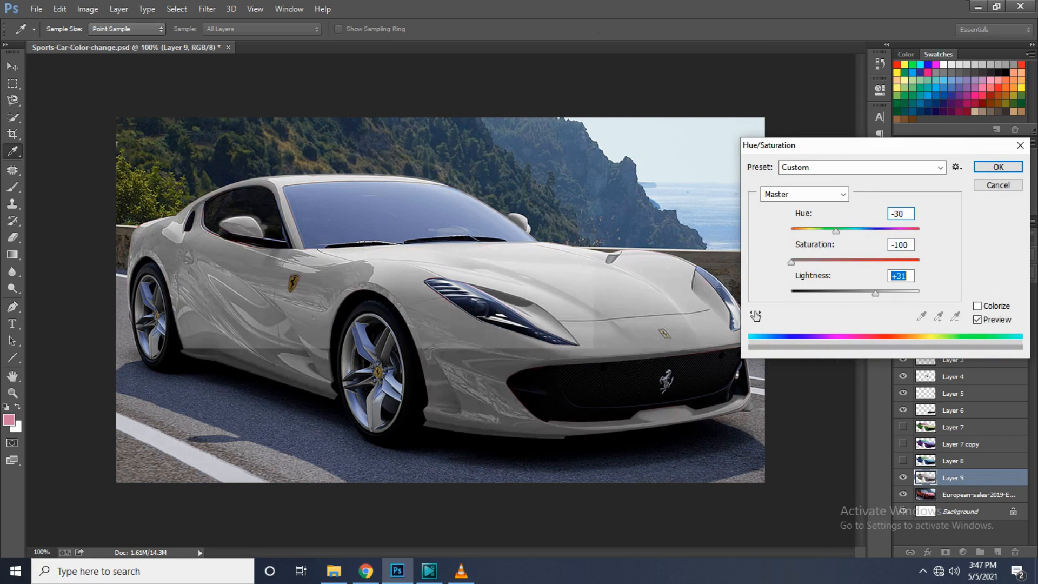
pyautogui.press('Up')
pyautogui.press('Up')
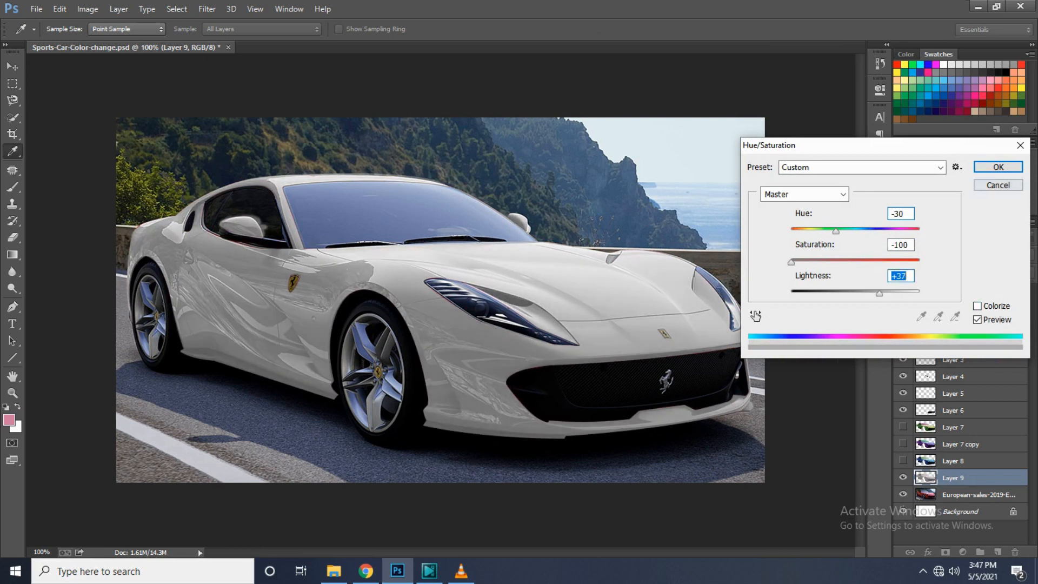
pyautogui.click(998, 167)
pyautogui.press('v')
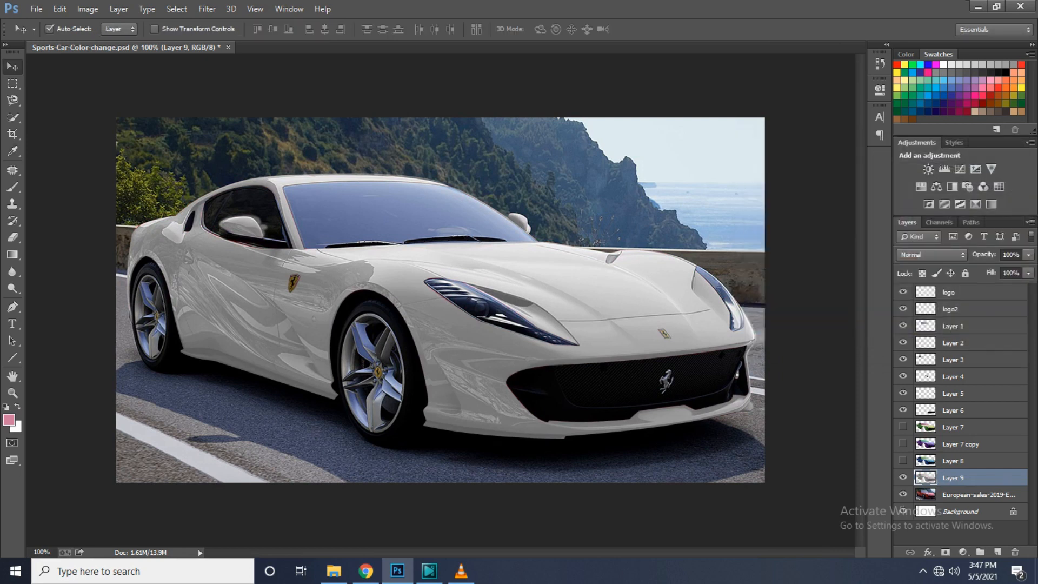
# Duplicate the blue Layer 8, hide the white Layer 9 and show the duplicate
pyautogui.click(954, 461)
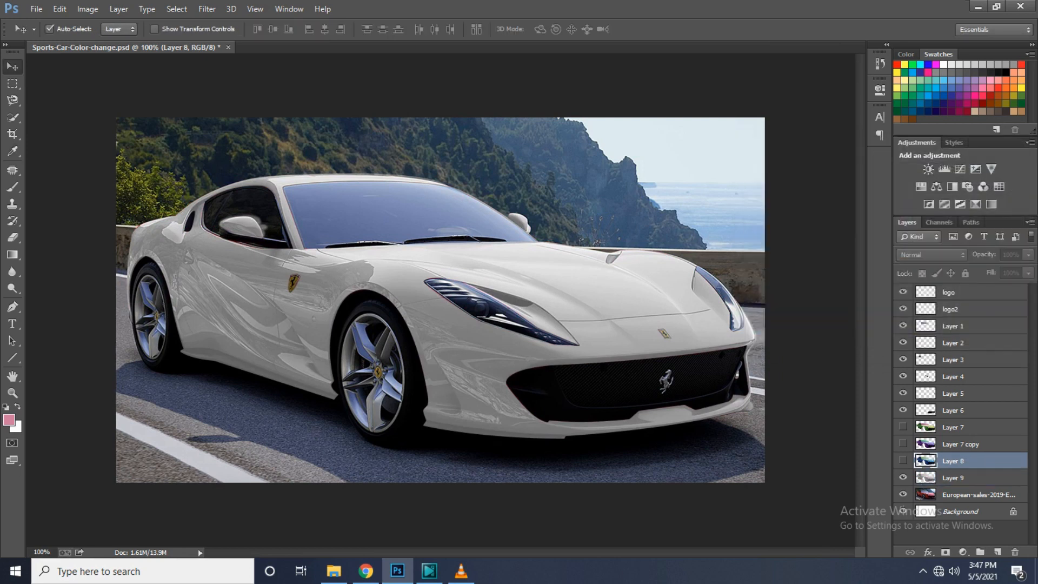
pyautogui.hotkey('ctrl', 'j')
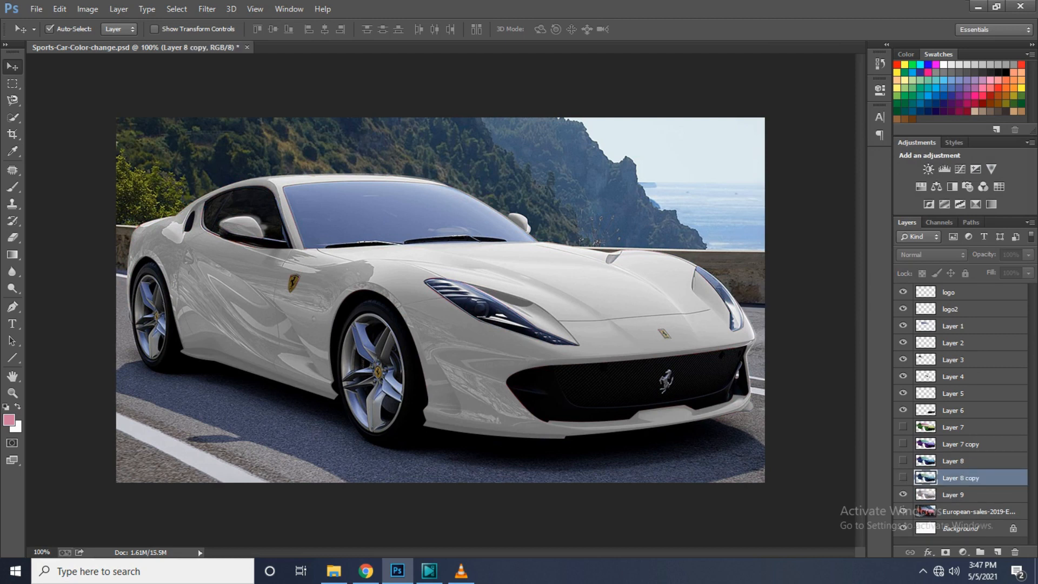
pyautogui.click(903, 494)
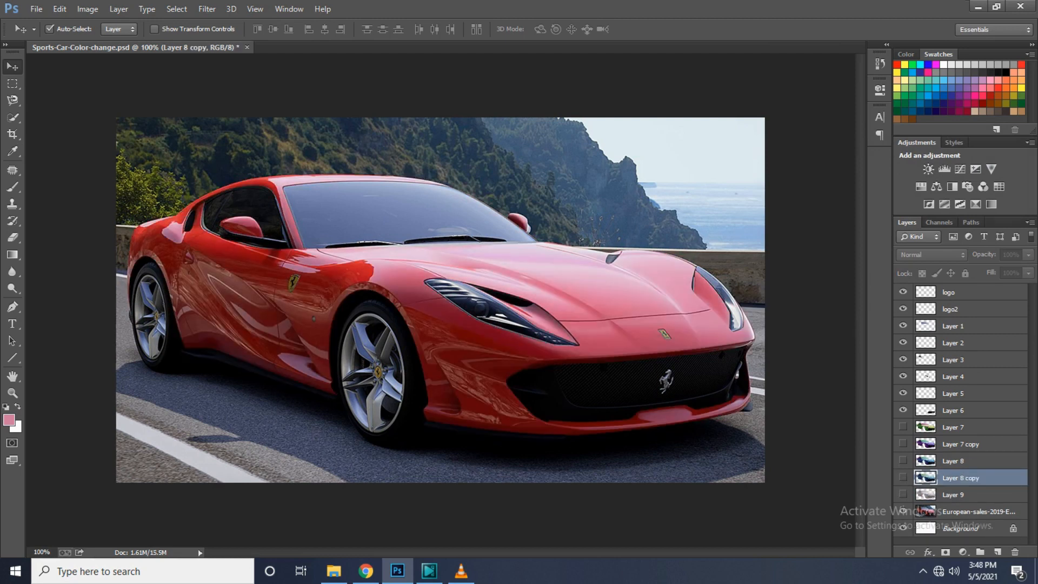
pyautogui.click(902, 478)
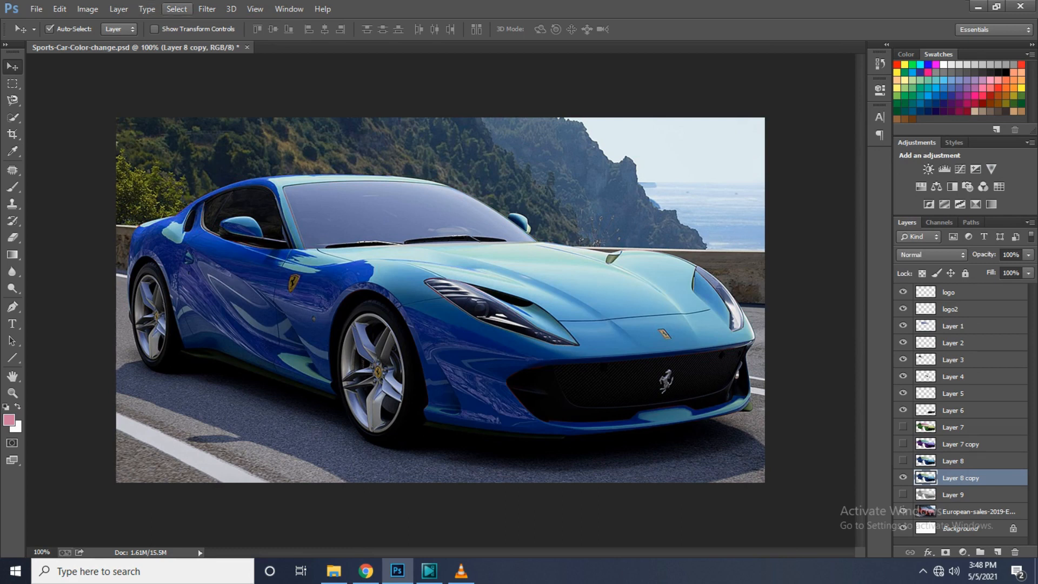
# Start a Black & White adjustment on Layer 8 copy, set Reds to -200 and compare with the preview off and on
pyautogui.click(177, 9)
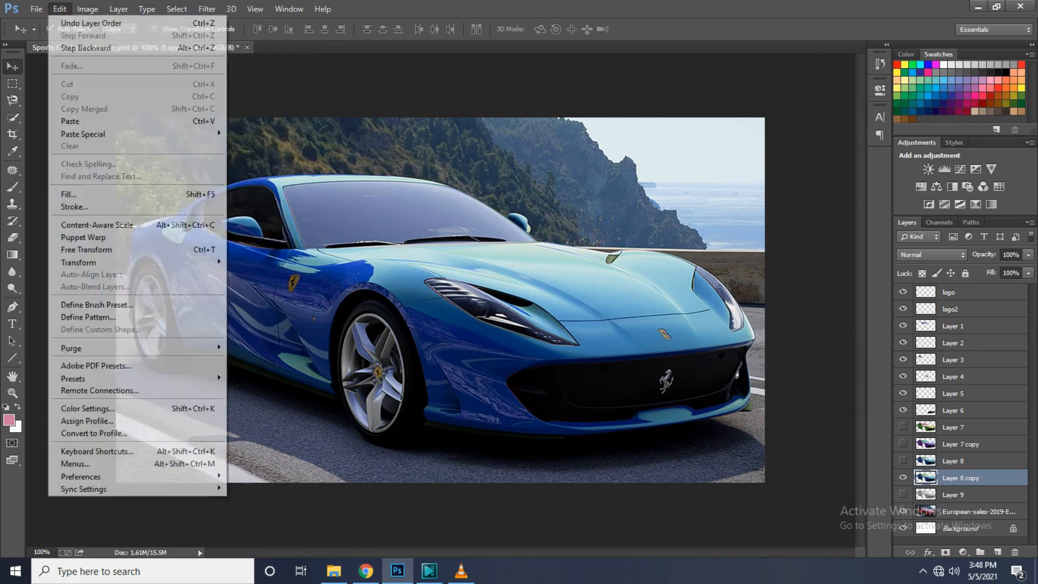
pyautogui.moveTo(87, 9)
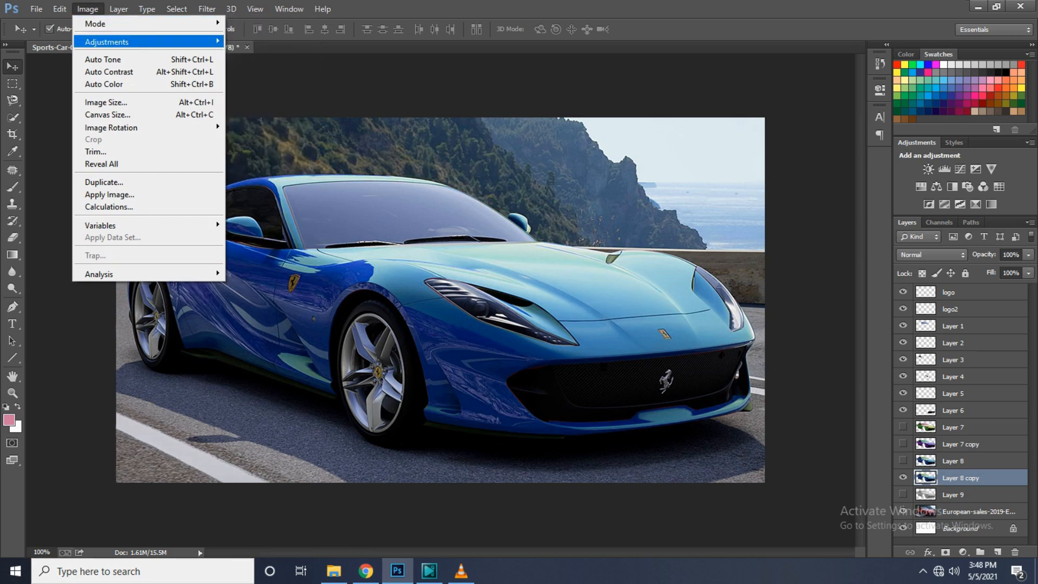
pyautogui.moveTo(106, 42)
pyautogui.click(262, 133)
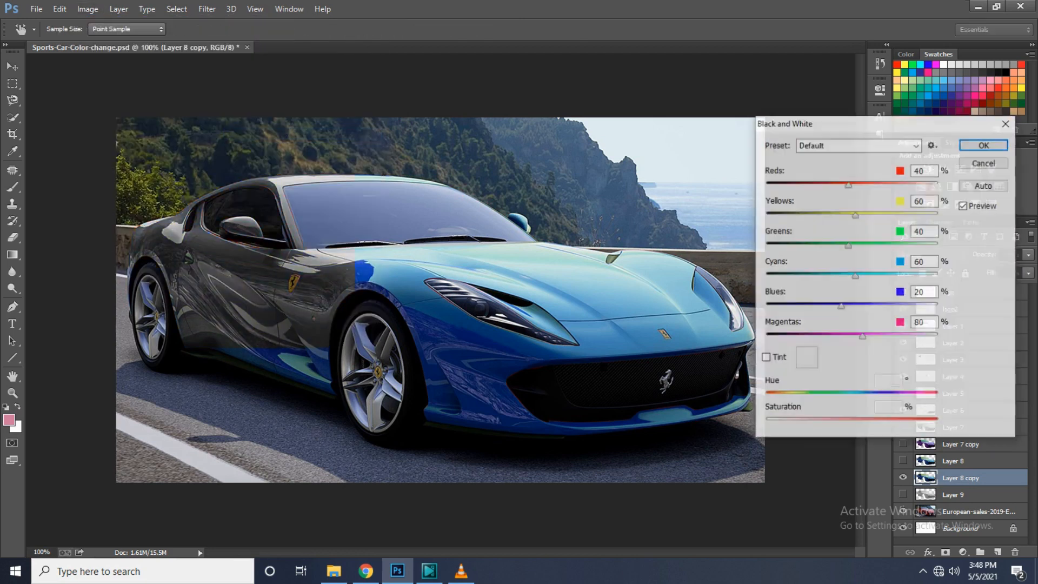
pyautogui.moveTo(849, 184); pyautogui.dragTo(764, 185)
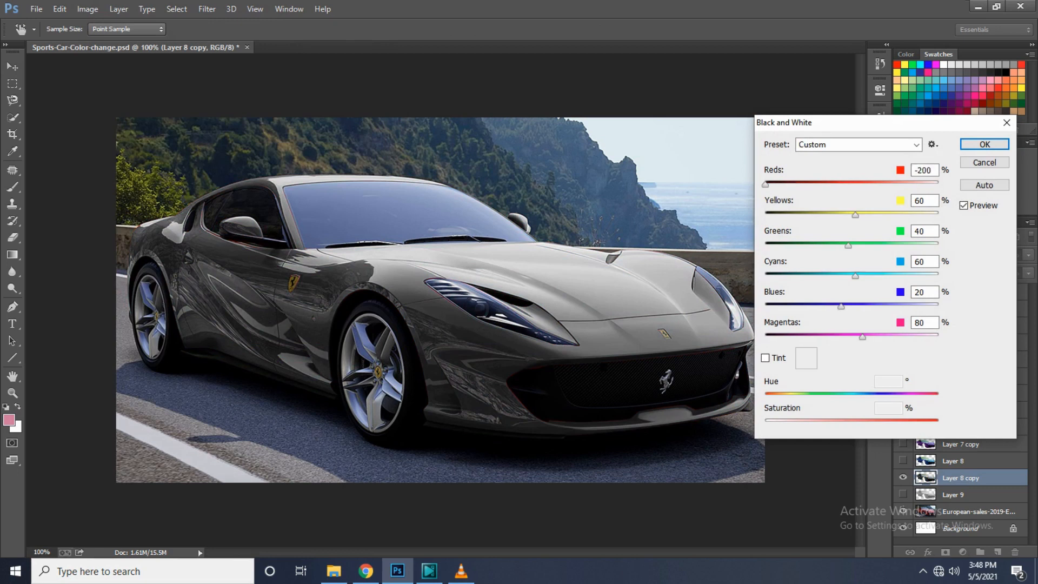
pyautogui.click(964, 205)
pyautogui.click(964, 206)
pyautogui.click(964, 205)
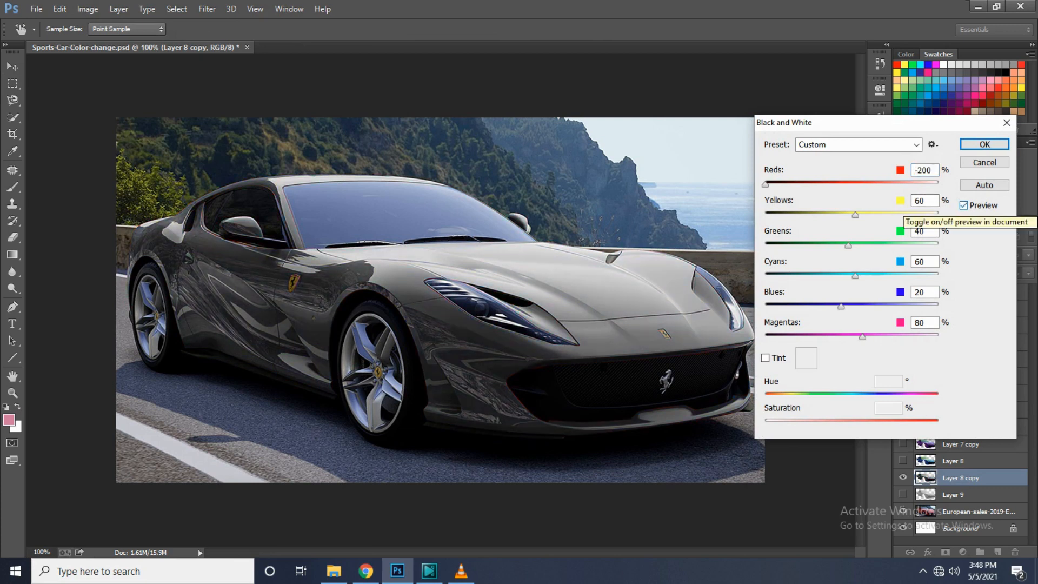
pyautogui.click(964, 205)
pyautogui.click(964, 205)
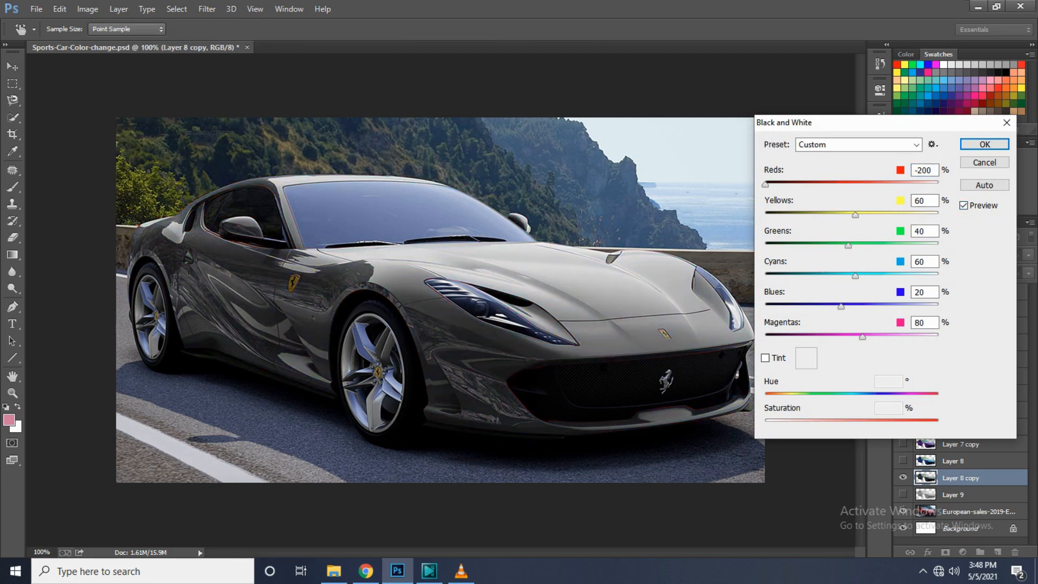
# Darken the body to black with Yellows 21, Greens -22, Cyans -33, Blues 0 and Magentas 57, and apply the adjustment
pyautogui.moveTo(855, 276); pyautogui.dragTo(842, 215)
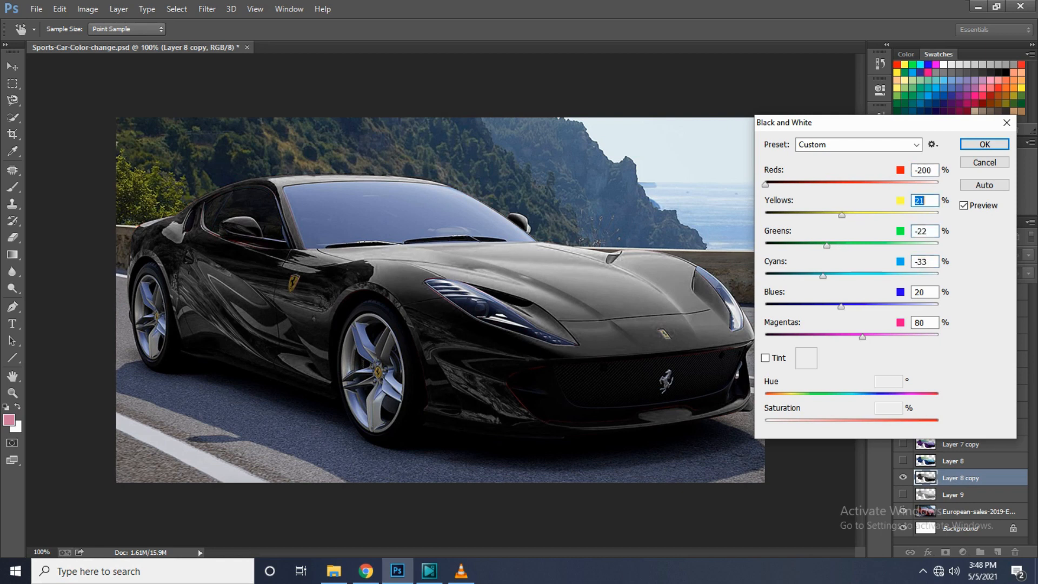
pyautogui.moveTo(842, 307); pyautogui.dragTo(854, 336)
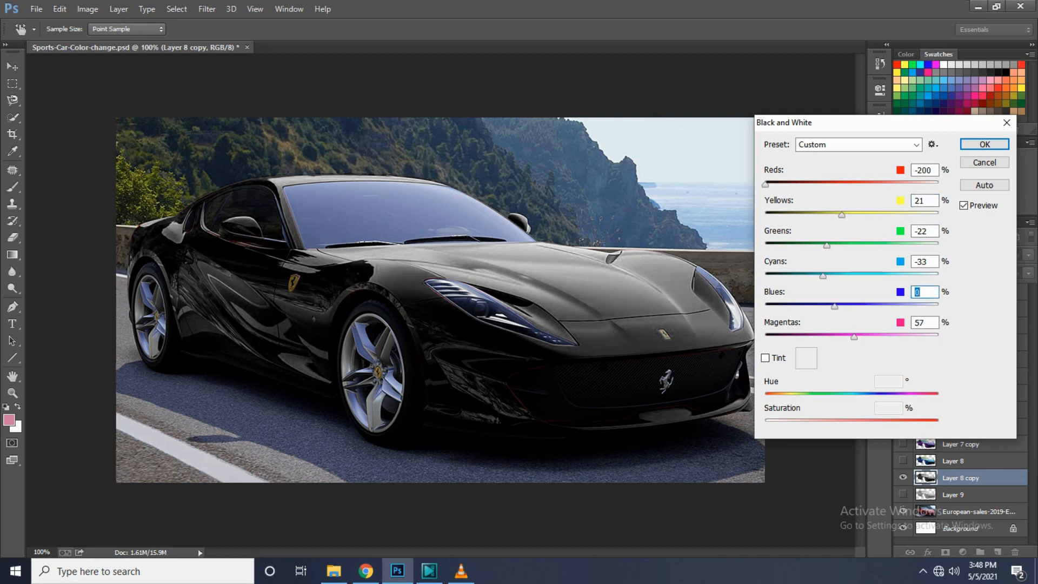
pyautogui.click(964, 205)
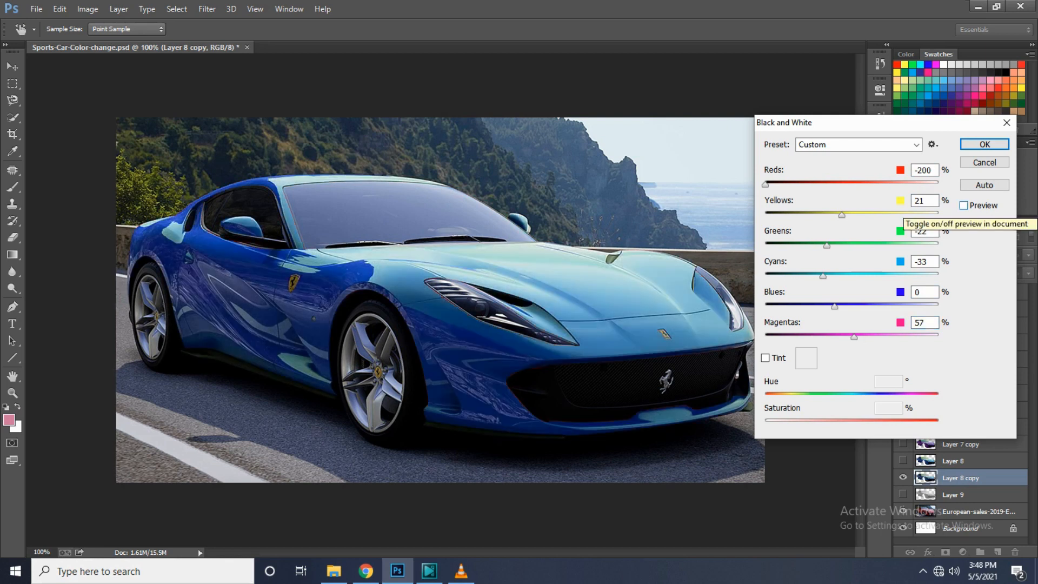
pyautogui.click(964, 206)
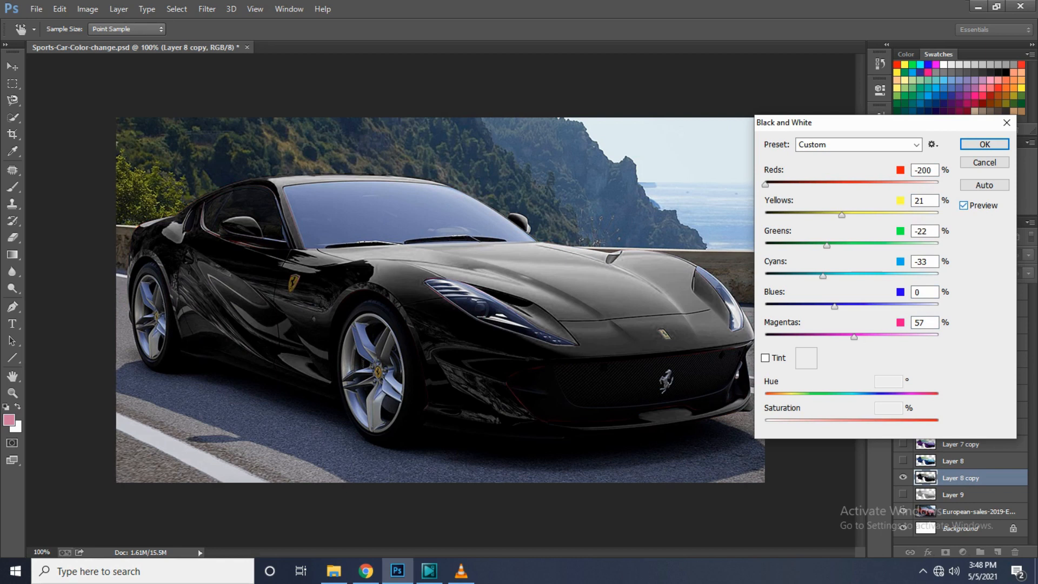
pyautogui.click(985, 144)
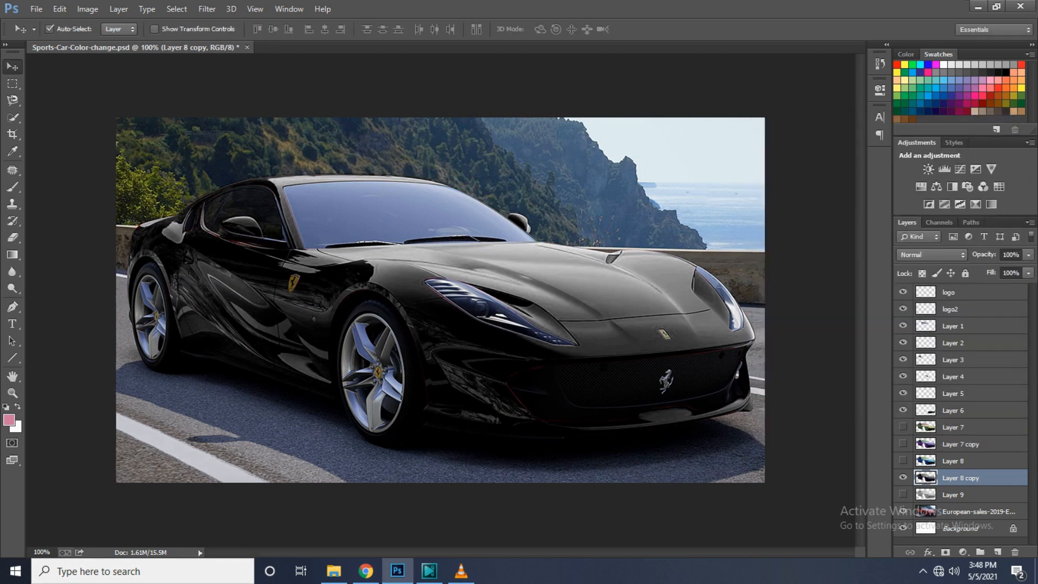
# Hide Layer 8 copy, briefly check the green Layer 7 and leave only the purple Layer 7 copy version visible
pyautogui.click(903, 477)
pyautogui.click(903, 427)
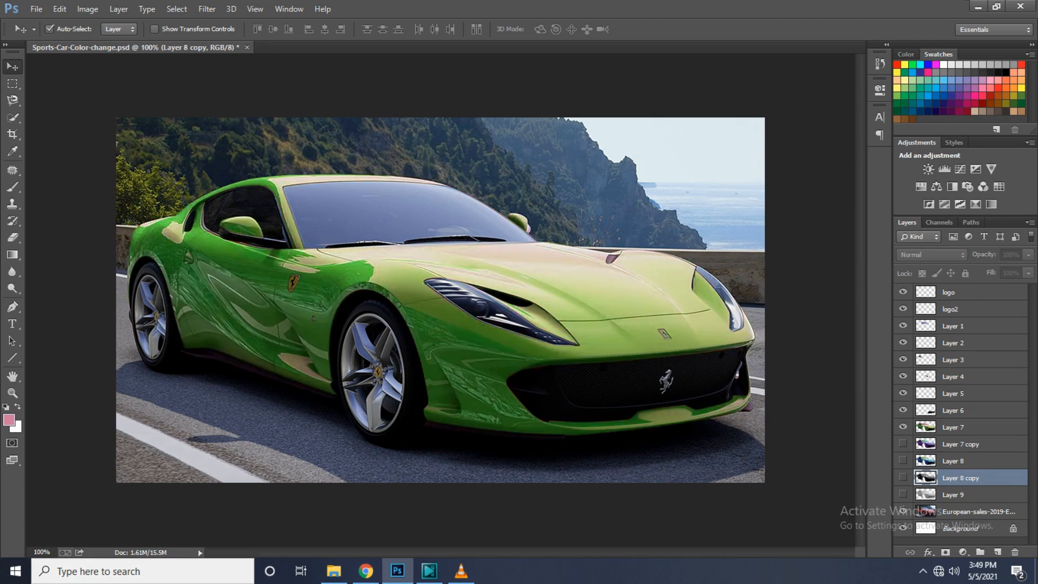
pyautogui.click(903, 427)
pyautogui.click(903, 443)
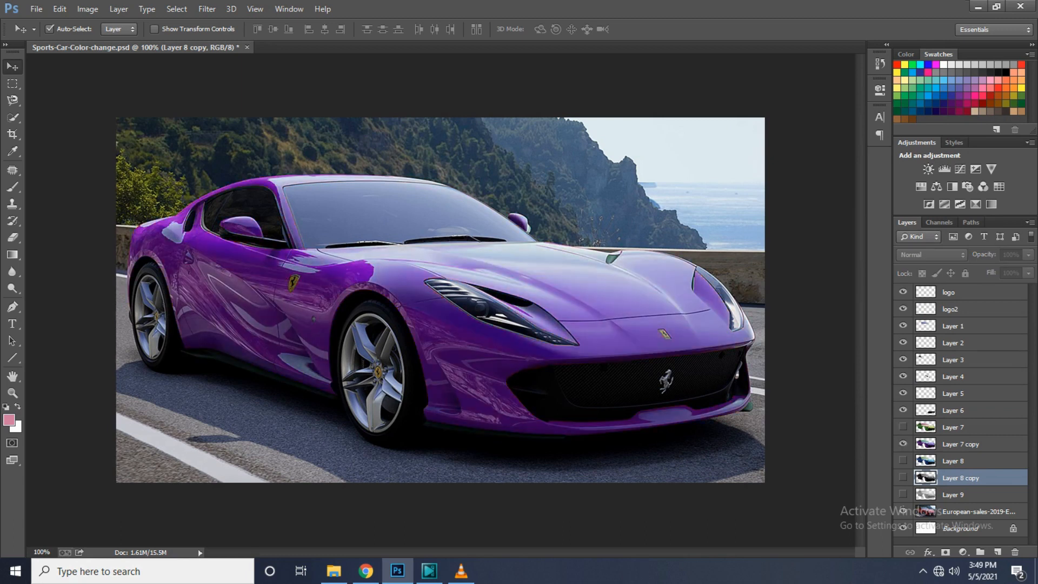
# Start a Hue/Saturation adjustment on Layer 7 copy and lower the hue to -25 for a blue-violet body
pyautogui.click(961, 444)
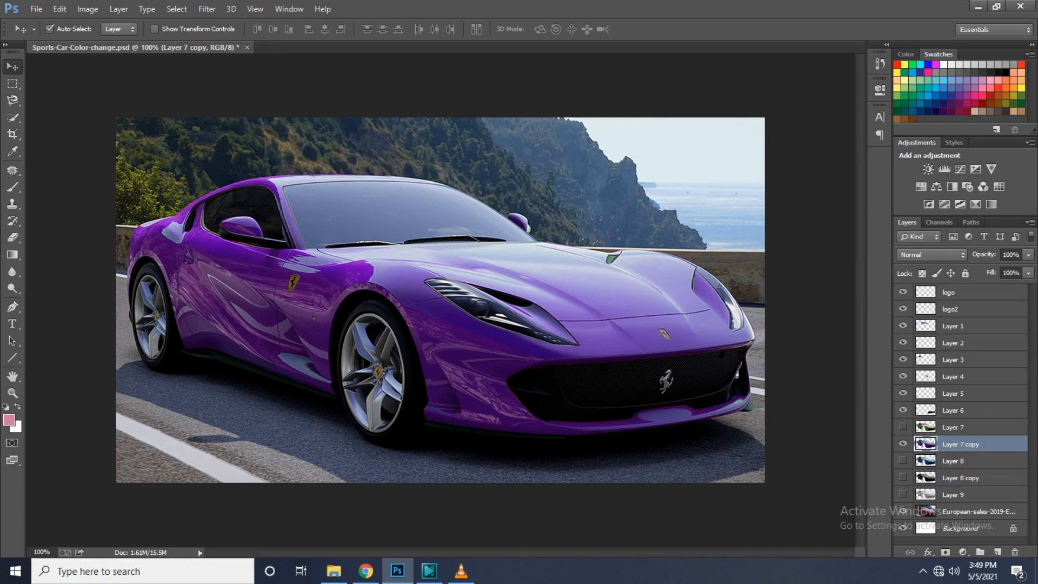
pyautogui.hotkey('ctrl', 'u')
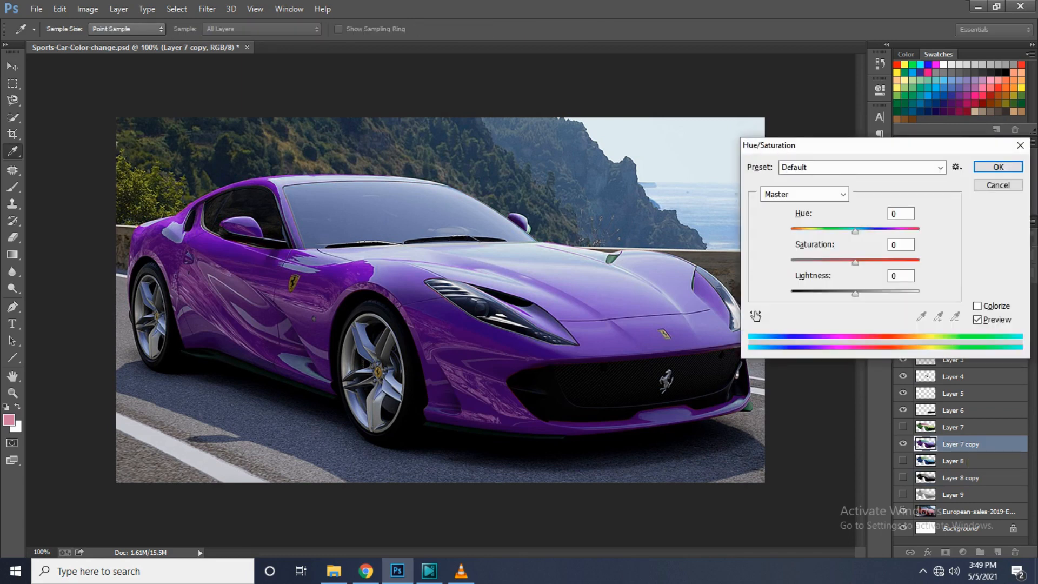
pyautogui.write('-15')
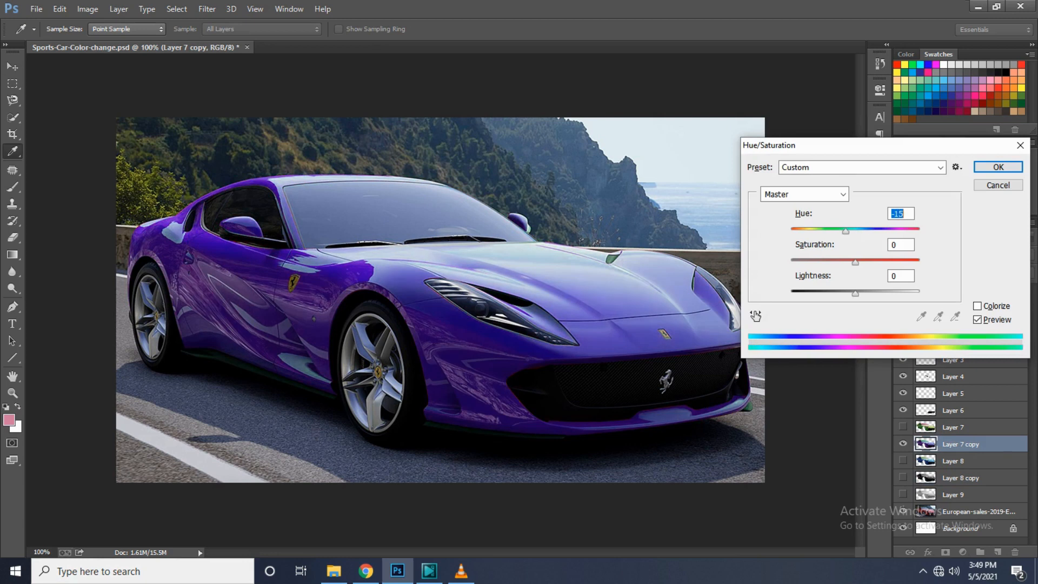
pyautogui.hotkey('ctrl', 'z')
pyautogui.hotkey('ctrl', 'z')
pyautogui.press('Down')
pyautogui.press('Down')
pyautogui.press('Down')
pyautogui.press('Down')
pyautogui.press('Down')
pyautogui.press('Down')
pyautogui.press('Down')
pyautogui.press('Down')
pyautogui.press('Down')
pyautogui.press('Down')
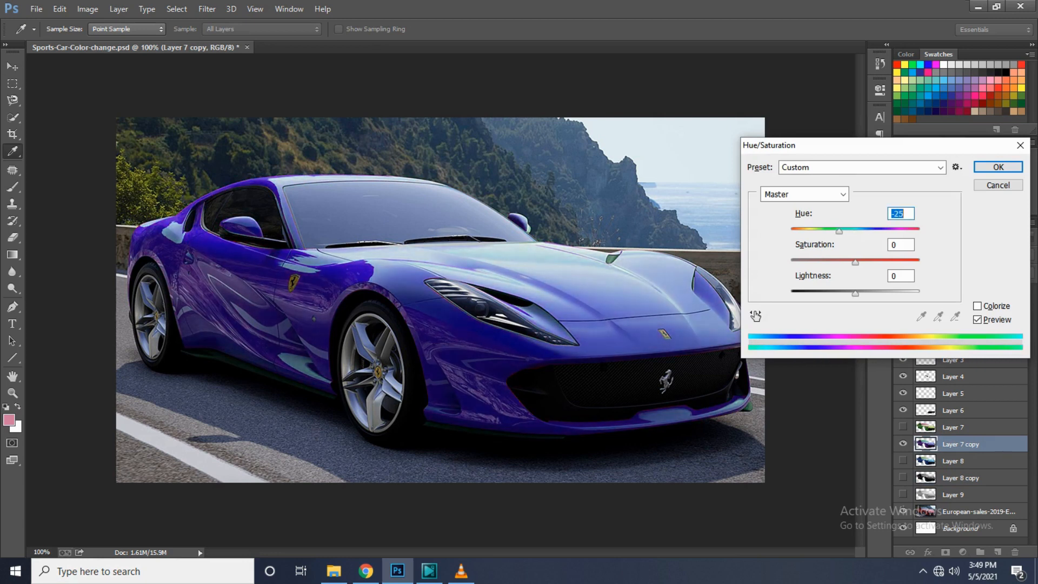
# Try a hue of +11 on Layer 7 copy for a brighter purple car body
pyautogui.press('Up')
pyautogui.press('Up')
pyautogui.press('Up')
pyautogui.press('Up')
pyautogui.press('Up')
pyautogui.press('Up')
pyautogui.press('Up')
pyautogui.press('Up')
pyautogui.press('Up')
pyautogui.press('Up')
pyautogui.press('Up')
pyautogui.press('Up')
pyautogui.press('Up')
pyautogui.press('Up')
pyautogui.press('Up')
pyautogui.press('Up')
pyautogui.press('Up')
pyautogui.press('Up')
pyautogui.press('Up')
pyautogui.press('Up')
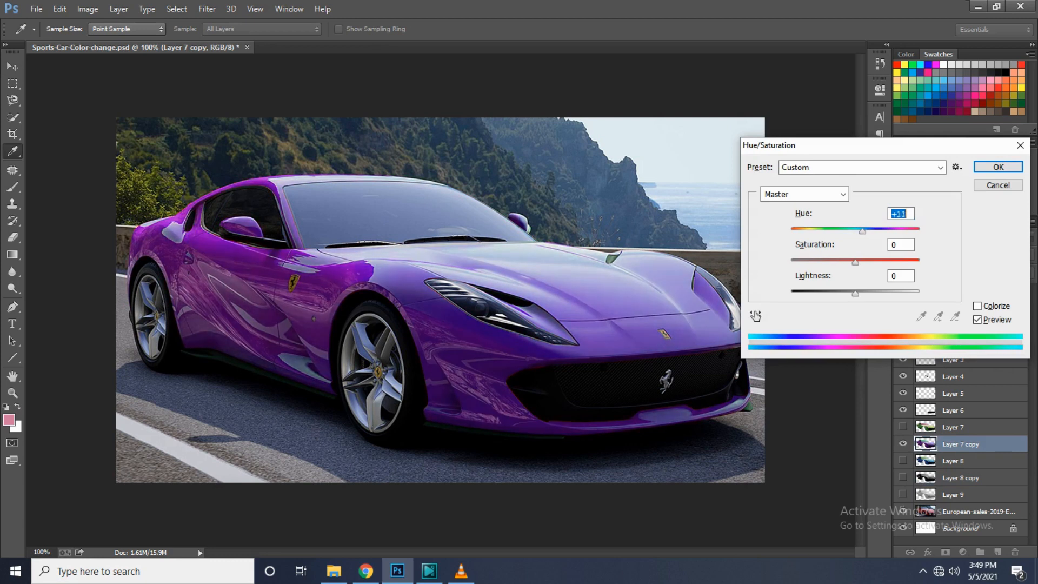
# Set the hue of Layer 7 copy to -22 for an indigo car body and apply the adjustment
pyautogui.press('Down')
pyautogui.press('Down')
pyautogui.press('Down')
pyautogui.press('Down')
pyautogui.press('Down')
pyautogui.press('Down')
pyautogui.press('Down')
pyautogui.press('Down')
pyautogui.press('Down')
pyautogui.press('Down')
pyautogui.press('Down')
pyautogui.press('Down')
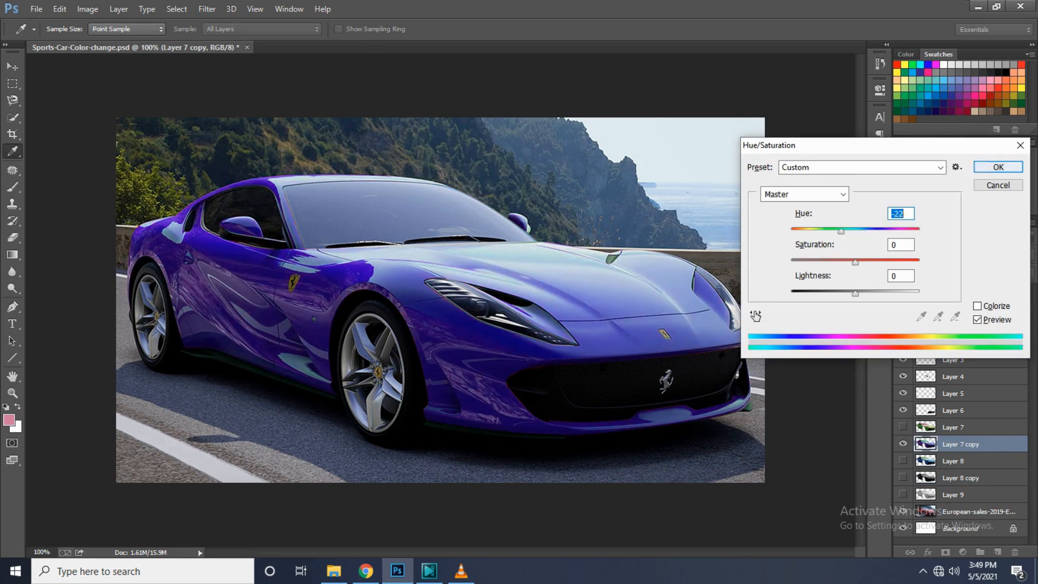
pyautogui.press('Return')
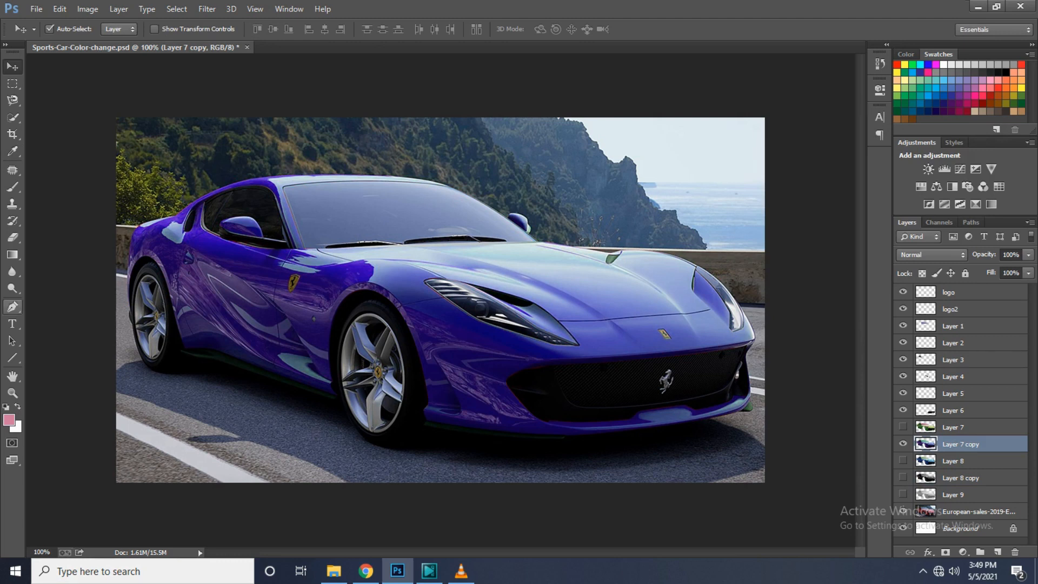
# Start a Pen path along the hood's near edge, from the windshield corner past the near headlight to the front seam
pyautogui.press('p')
pyautogui.scroll(2, 499, 270)
pyautogui.scroll(2, 216, 254)
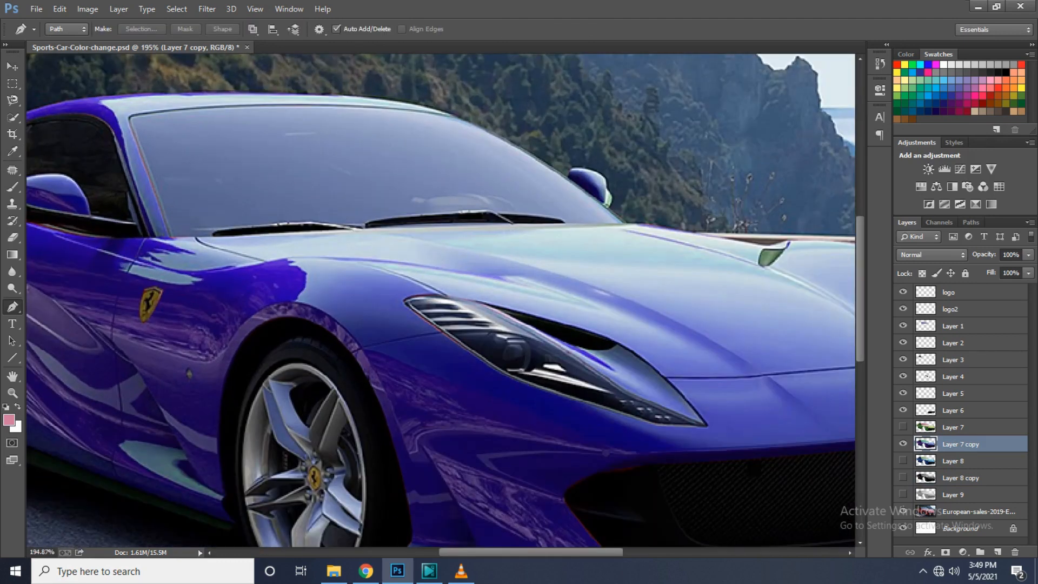
pyautogui.click(195, 238)
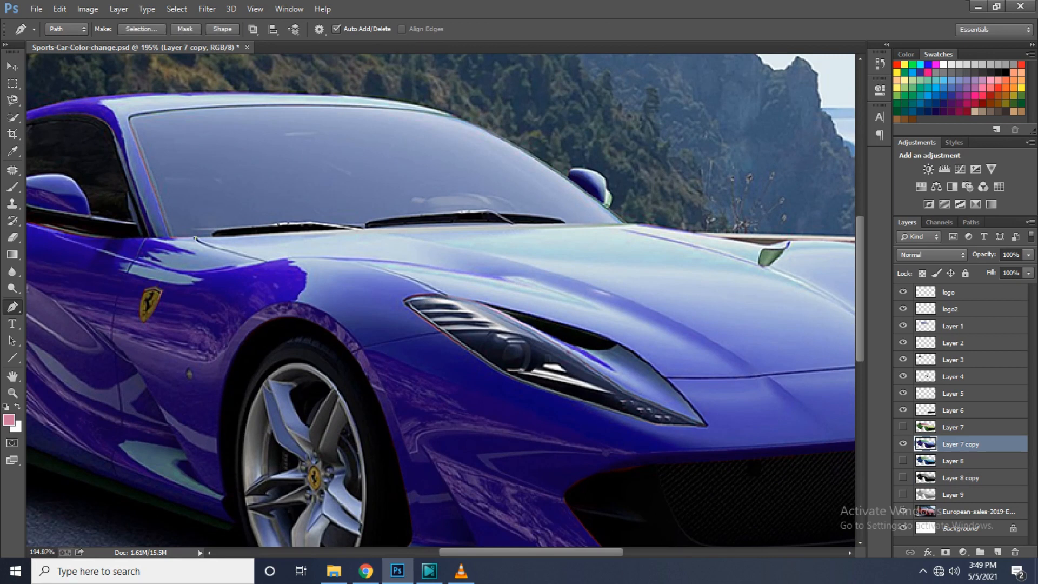
pyautogui.click(265, 262)
pyautogui.click(446, 296)
pyautogui.click(670, 377)
pyautogui.moveTo(670, 378); pyautogui.dragTo(421, 393)
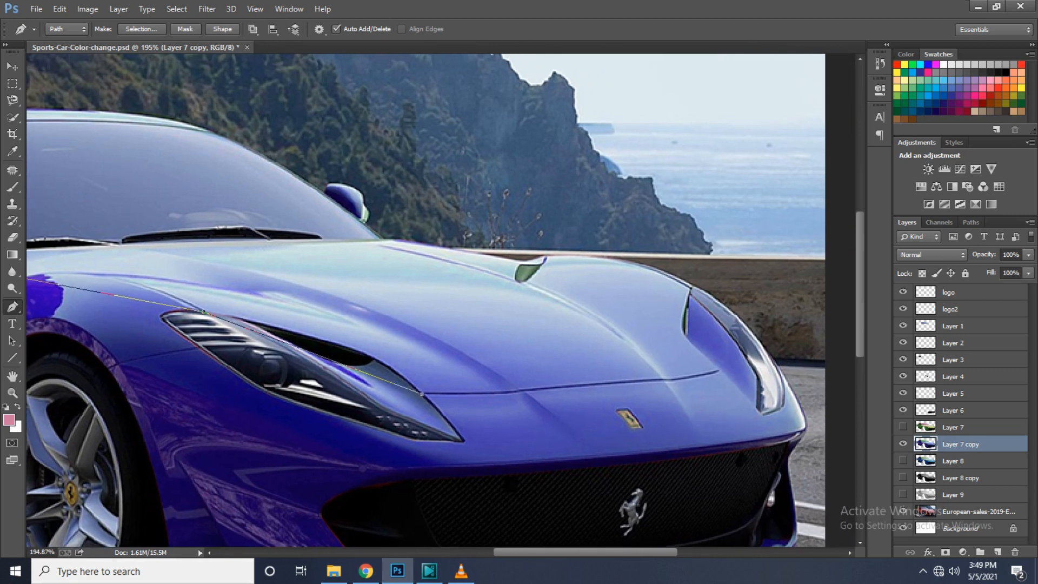
# Continue the hood path across the front seam, up to the far headlight, along the far edge and back across the windshield base
pyautogui.click(719, 370)
pyautogui.click(691, 292)
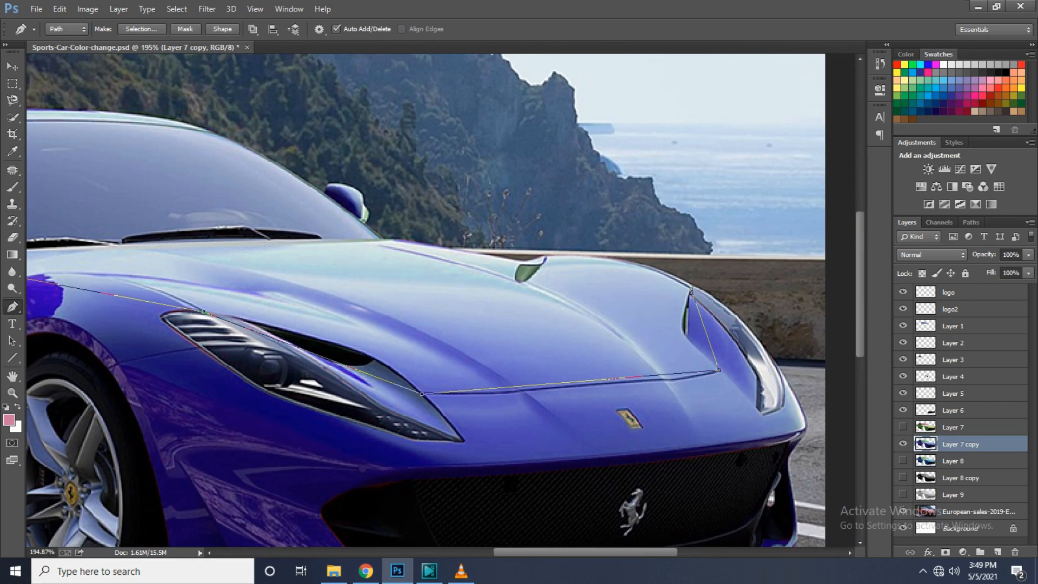
pyautogui.click(546, 256)
pyautogui.click(485, 254)
pyautogui.click(401, 239)
pyautogui.click(225, 239)
pyautogui.moveTo(224, 239); pyautogui.dragTo(492, 223)
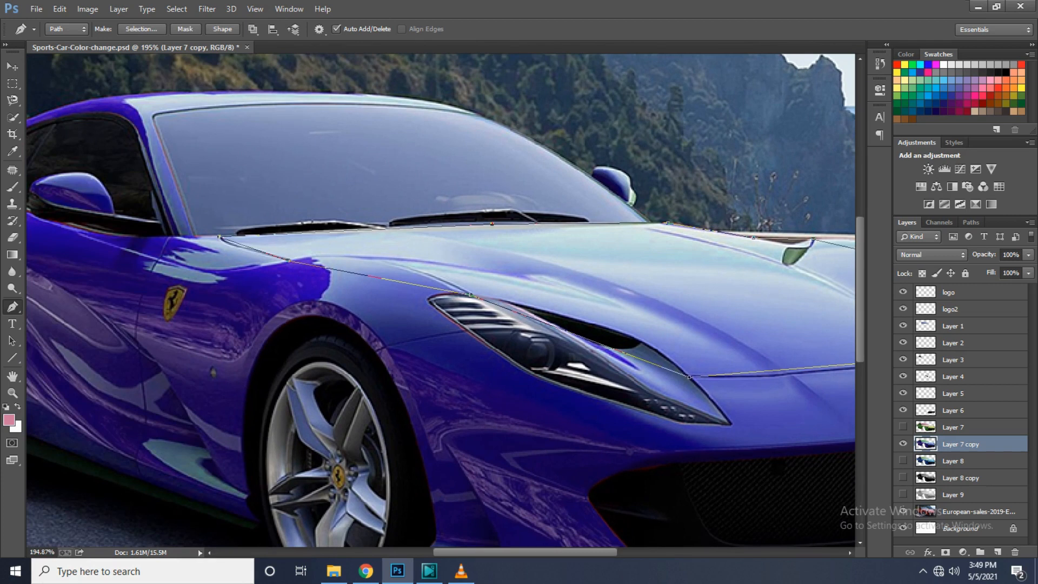
# With the Convert Point tool, curve the hood path along the upper edge of the near headlight
pyautogui.moveTo(12, 306); pyautogui.dragTo(60, 357)
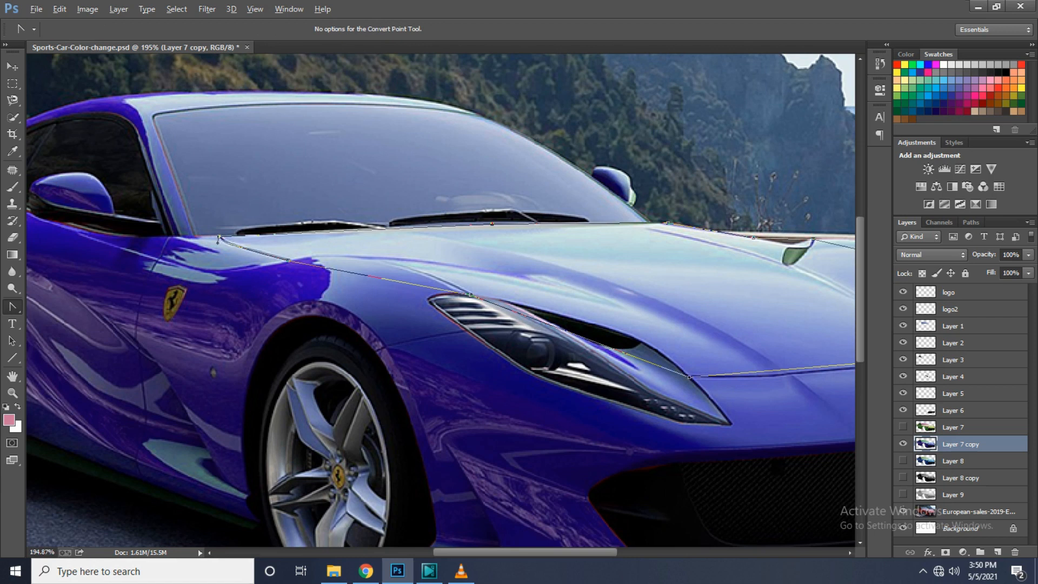
pyautogui.click(220, 238)
pyautogui.moveTo(470, 295); pyautogui.dragTo(662, 324)
pyautogui.scroll(3, 673, 373)
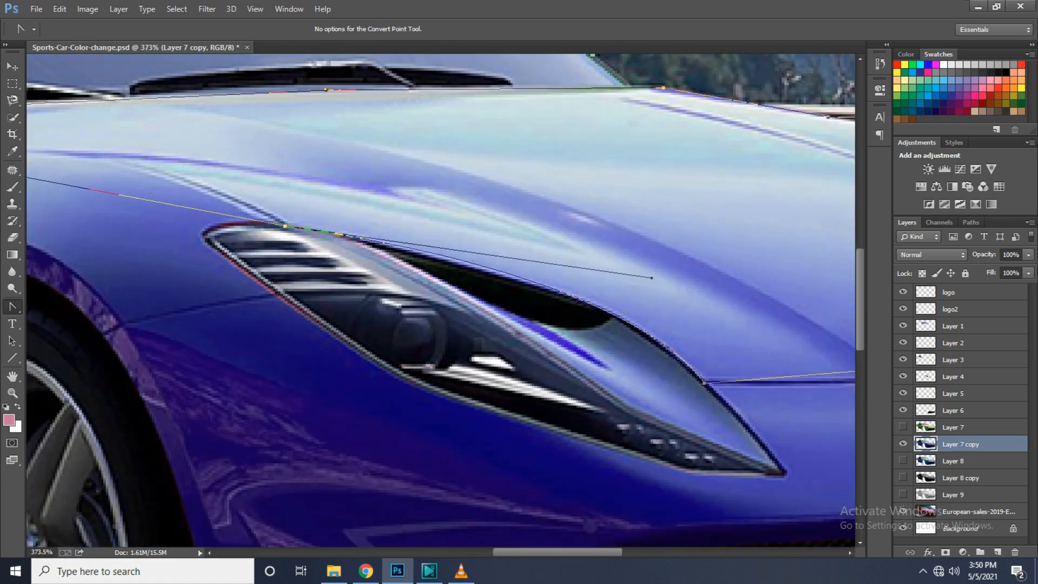
pyautogui.click(285, 227)
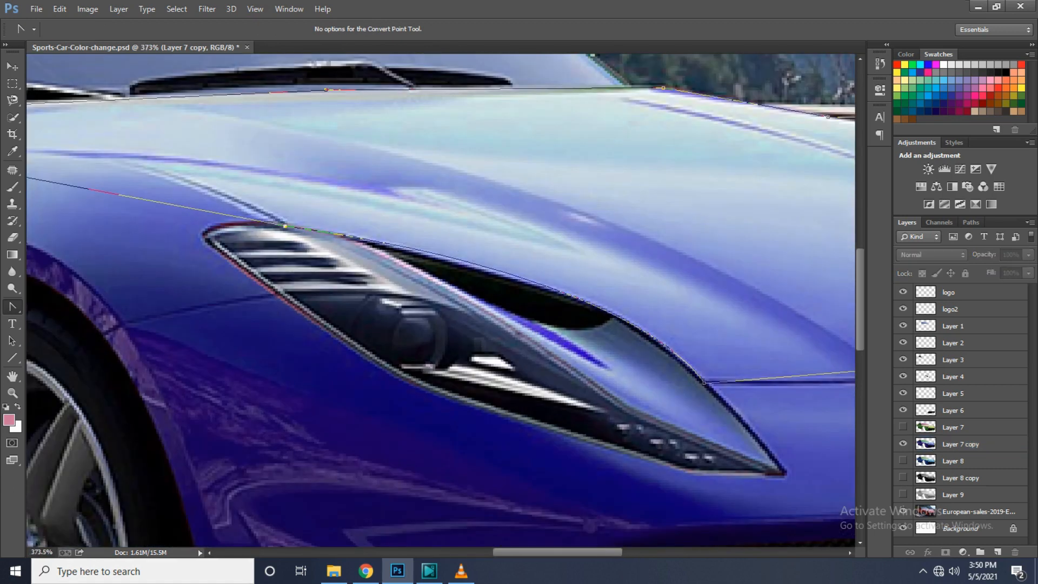
pyautogui.moveTo(290, 226); pyautogui.dragTo(667, 280)
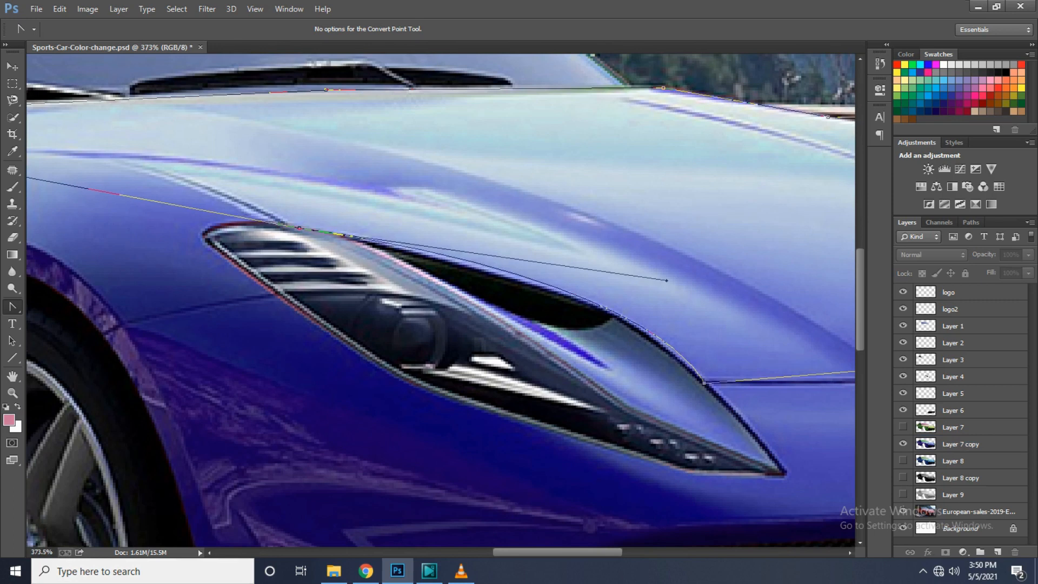
pyautogui.moveTo(704, 382); pyautogui.dragTo(701, 380)
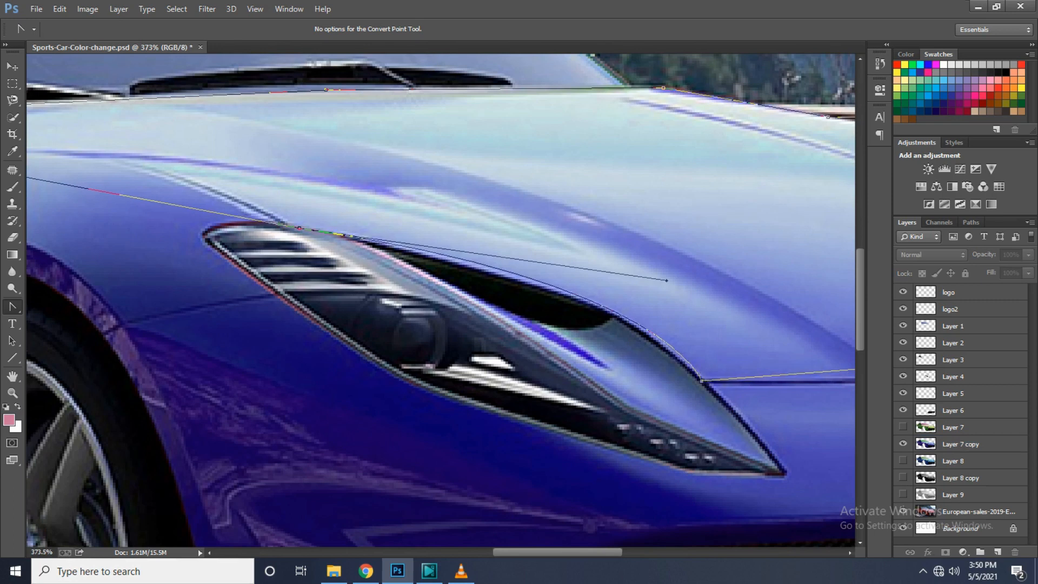
pyautogui.moveTo(667, 280); pyautogui.dragTo(648, 278)
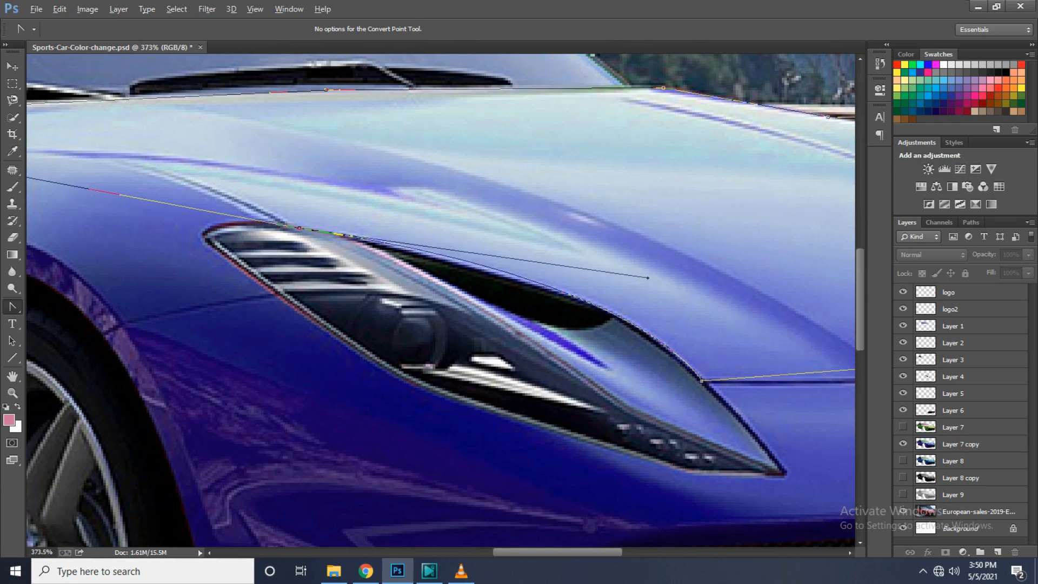
# Readjust the direction handle at the near headlight's upper corner to fit the curve closer to the dark intake
pyautogui.moveTo(299, 227); pyautogui.dragTo(575, 272)
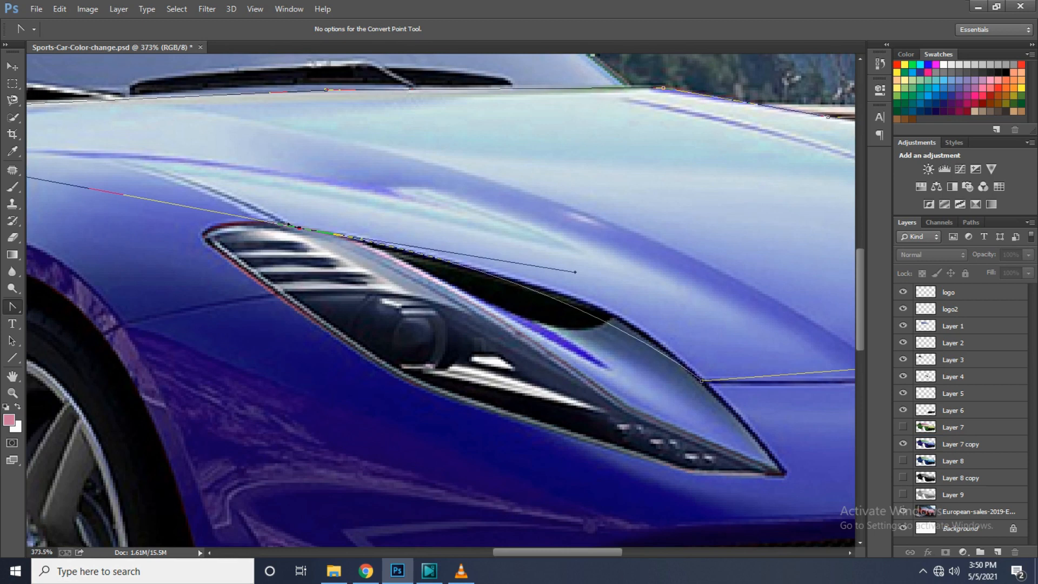
pyautogui.moveTo(702, 380); pyautogui.dragTo(703, 381)
pyautogui.moveTo(576, 272); pyautogui.dragTo(631, 268)
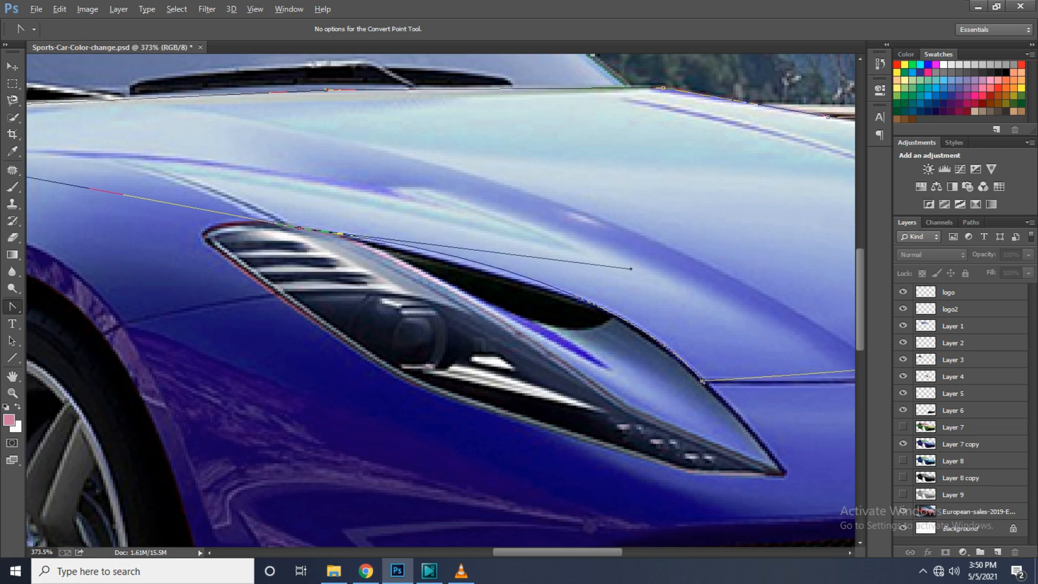
pyautogui.moveTo(702, 381); pyautogui.dragTo(701, 380)
pyautogui.moveTo(631, 268); pyautogui.dragTo(530, 263)
# Add direction handles at the near end of the hood's front seam and refine the curve to follow the intake edge
pyautogui.moveTo(702, 380); pyautogui.dragTo(727, 413)
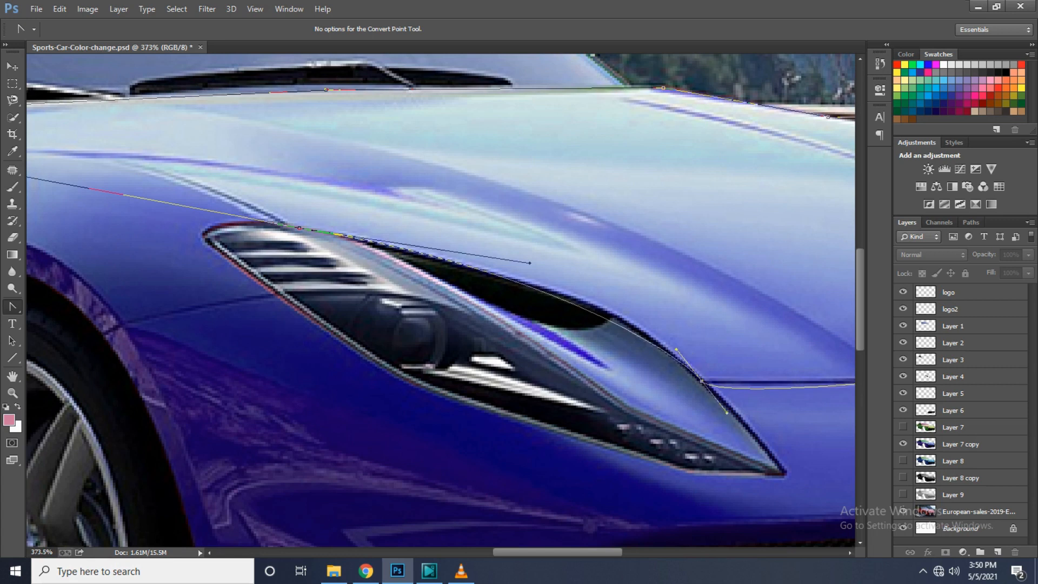
pyautogui.moveTo(676, 350); pyautogui.dragTo(646, 320)
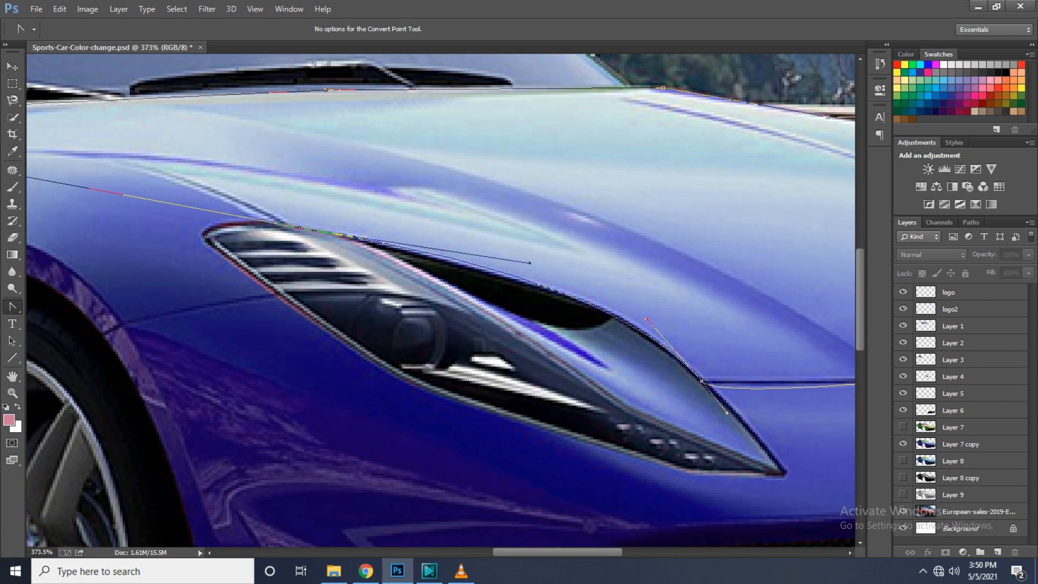
pyautogui.moveTo(530, 263); pyautogui.dragTo(492, 263)
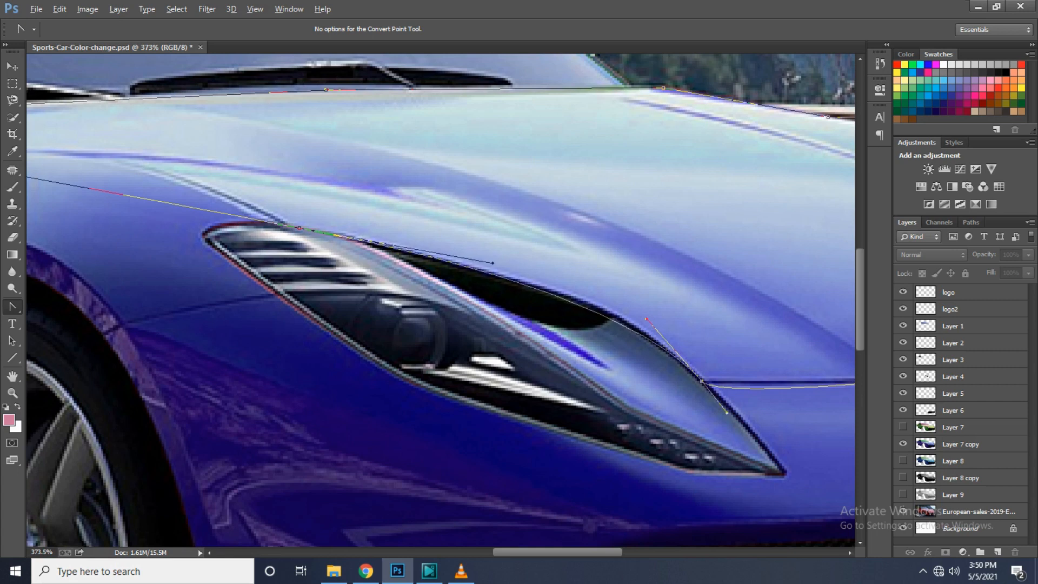
pyautogui.moveTo(646, 319); pyautogui.dragTo(626, 297)
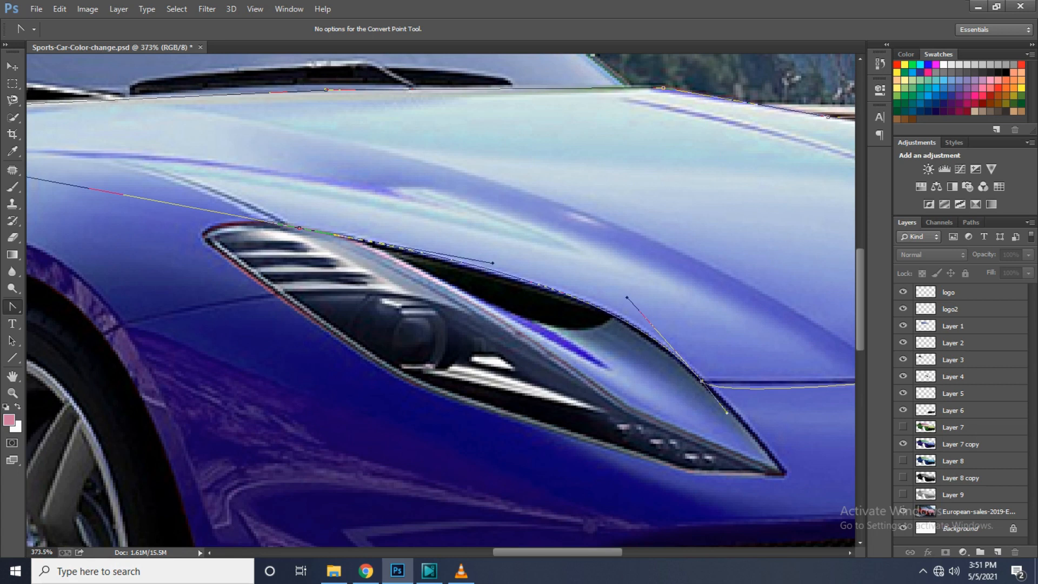
pyautogui.moveTo(492, 263)
pyautogui.mouseDown()
pyautogui.moveTo(473, 265)
pyautogui.moveTo(482, 266)
pyautogui.mouseUp()
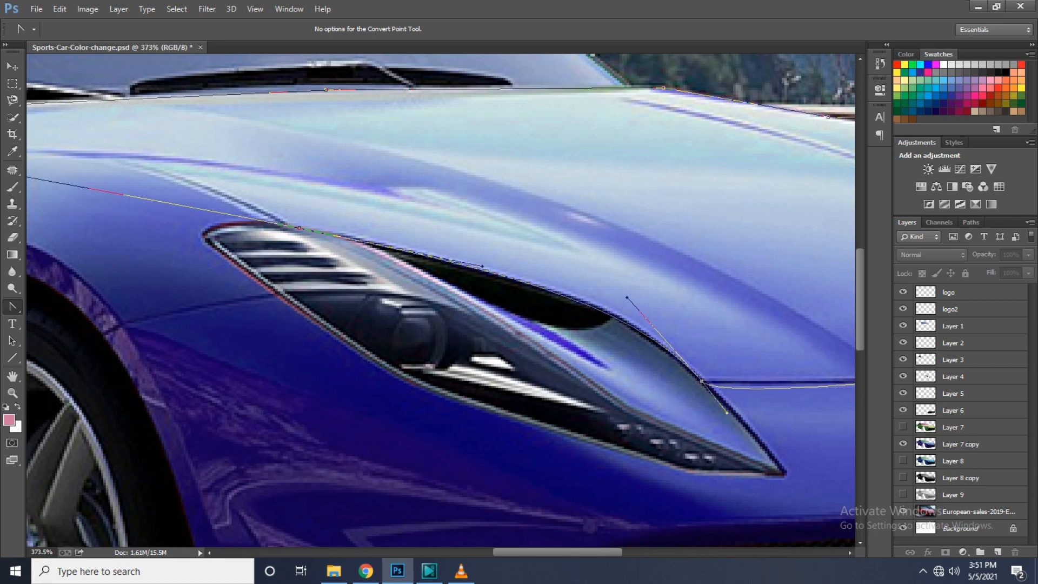
pyautogui.moveTo(626, 297); pyautogui.dragTo(627, 293)
# Curve the hood path over the front fender between the windshield corner and the near headlight
pyautogui.hscroll(-10, 442, 305)
pyautogui.scroll(3, 441, 305)
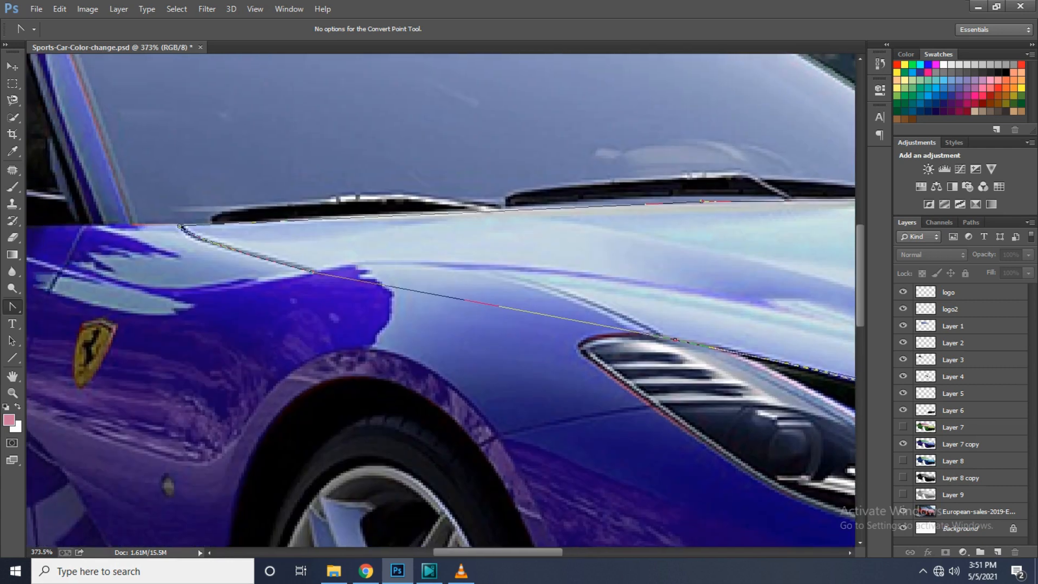
pyautogui.hscroll(1, 441, 300)
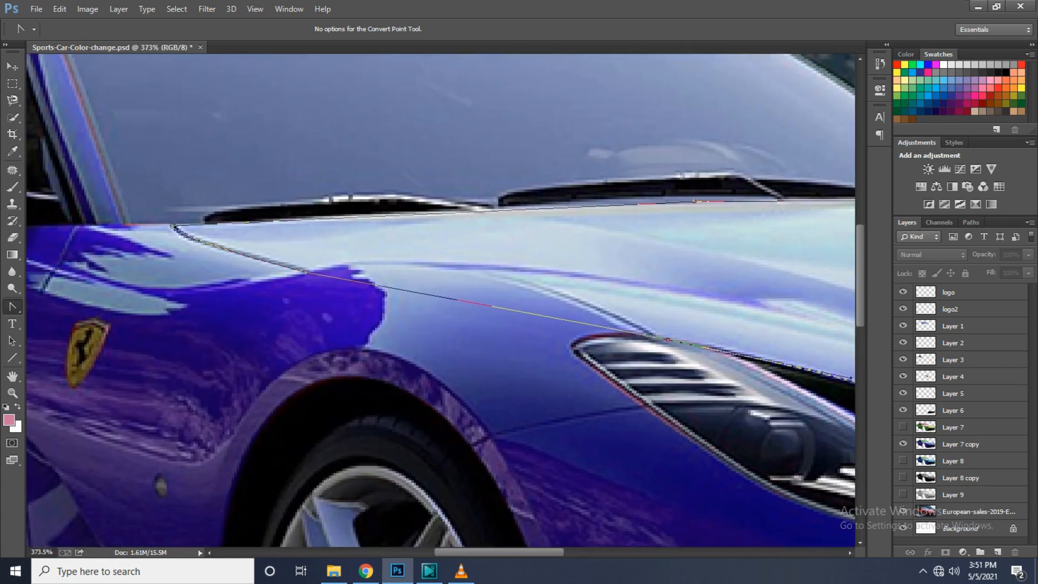
pyautogui.scroll(-4, 373, 319)
pyautogui.scroll(3, 365, 308)
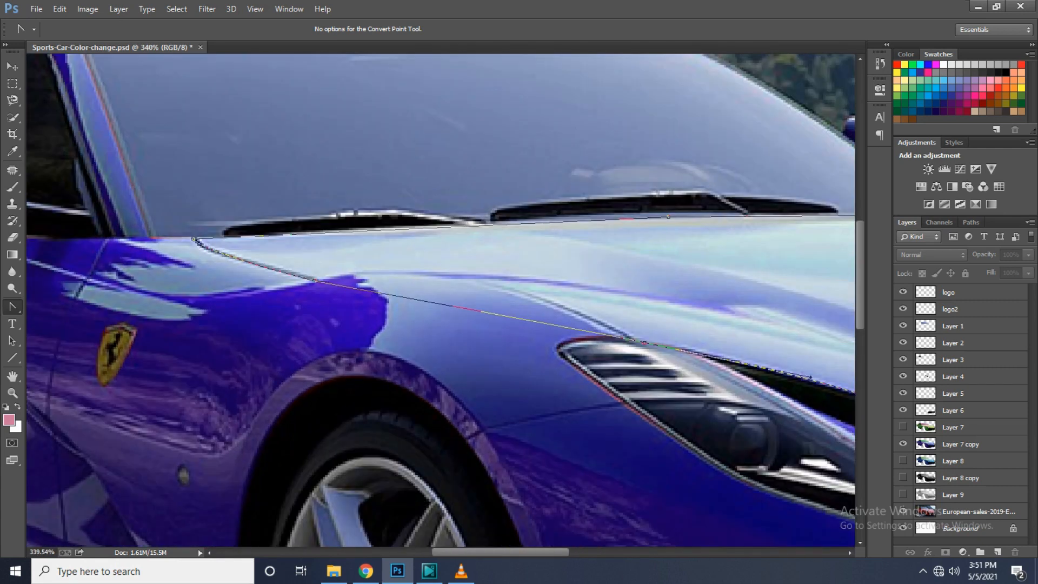
pyautogui.moveTo(315, 281); pyautogui.dragTo(486, 251)
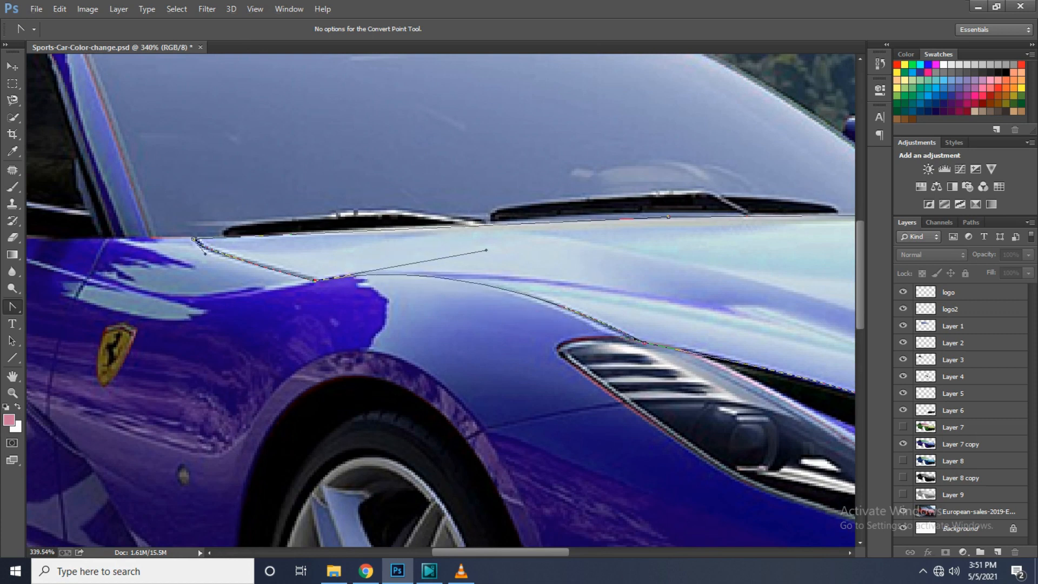
# Shape the path along the hood's front seam by adjusting the direction handles at both of its ends
pyautogui.scroll(-3, 486, 250)
pyautogui.hscroll(5, 486, 250)
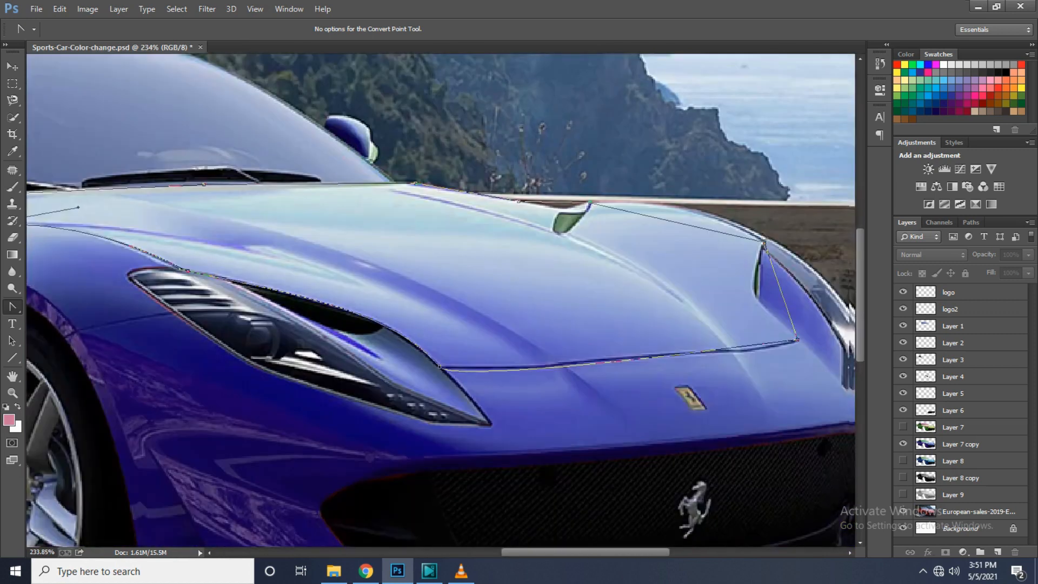
pyautogui.scroll(3, 486, 250)
pyautogui.click(323, 357)
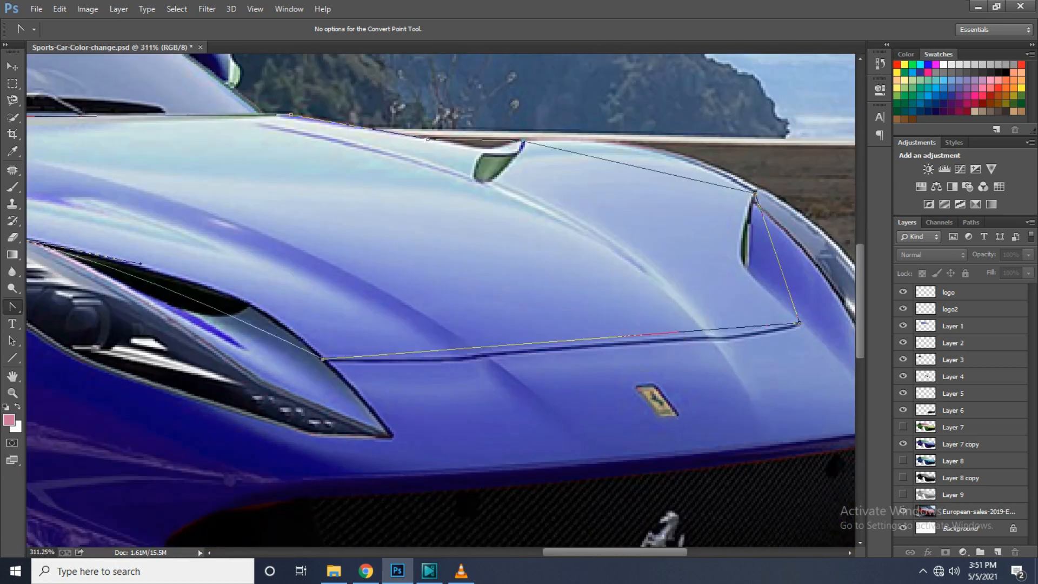
pyautogui.moveTo(323, 358); pyautogui.dragTo(262, 286)
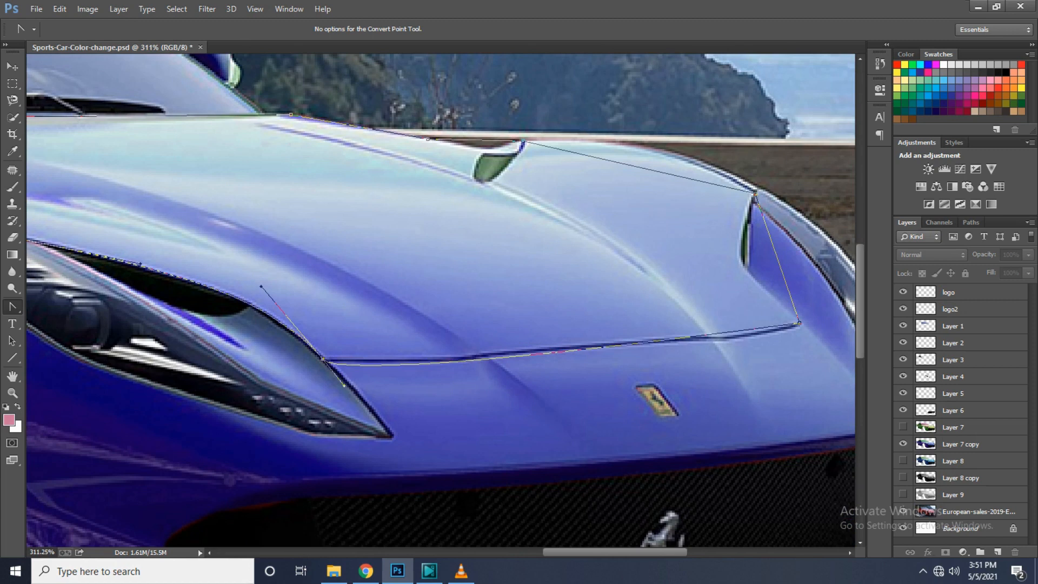
pyautogui.moveTo(344, 386); pyautogui.dragTo(469, 360)
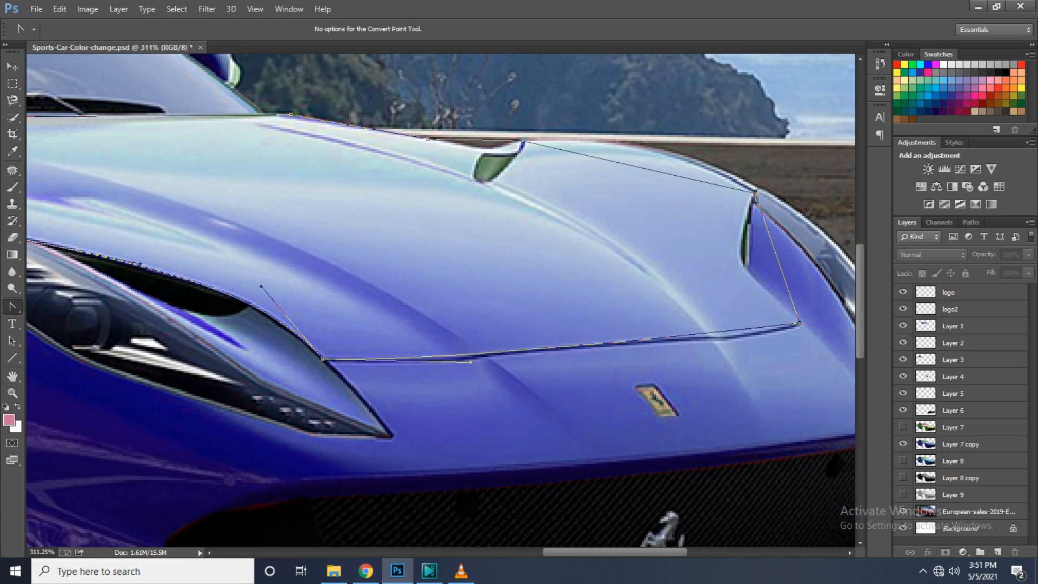
pyautogui.scroll(3, 806, 338)
pyautogui.moveTo(797, 317)
pyautogui.mouseDown()
pyautogui.moveTo(808, 307)
pyautogui.moveTo(791, 330)
pyautogui.mouseUp()
pyautogui.press('alt')
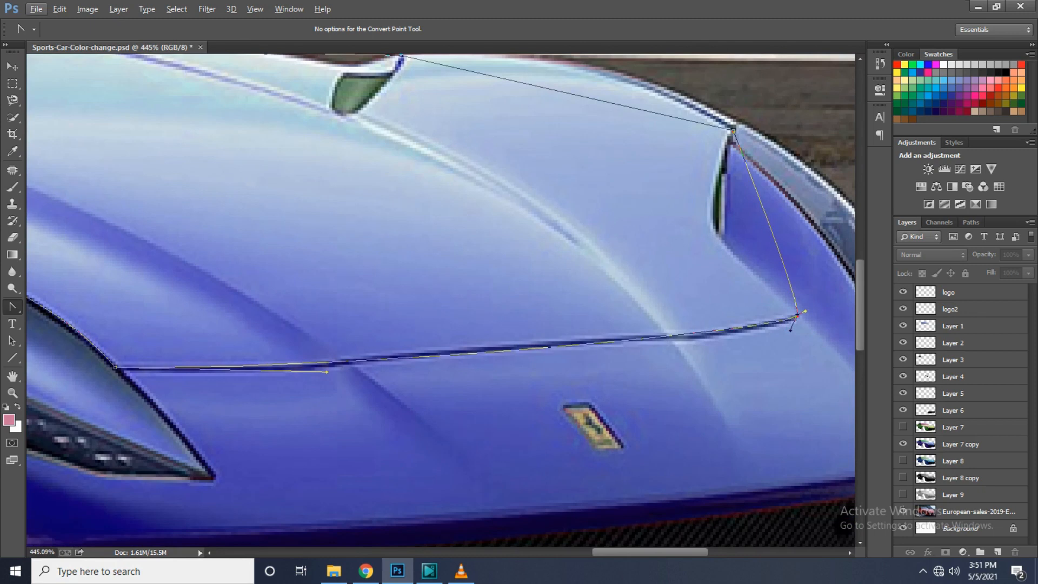
pyautogui.moveTo(326, 372); pyautogui.dragTo(343, 367)
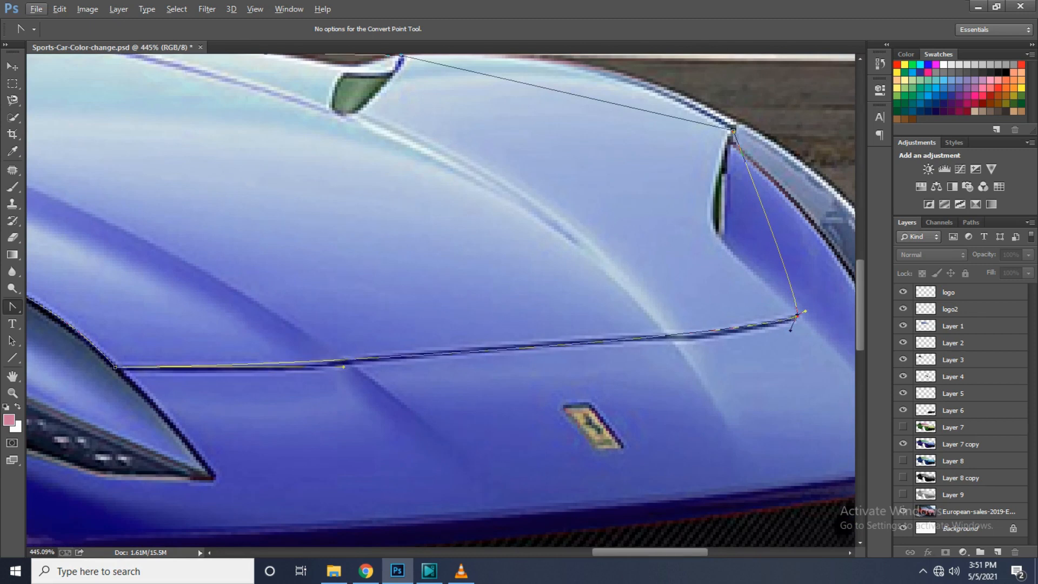
# Curve the path along the hood edge beside the far headlight, over the far fender and around the hood vent
pyautogui.scroll(-3, 442, 332)
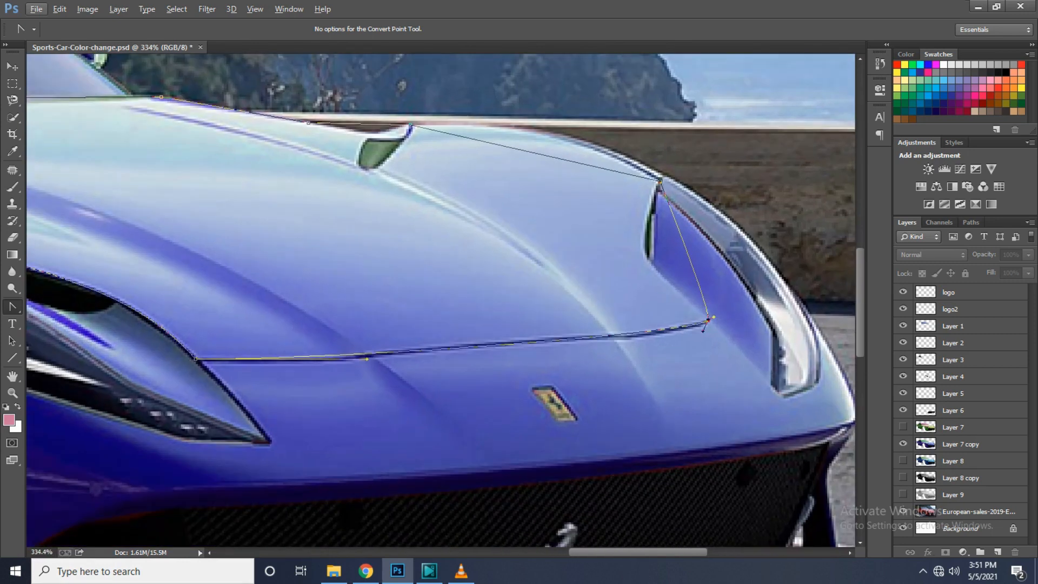
pyautogui.moveTo(708, 321); pyautogui.dragTo(604, 269)
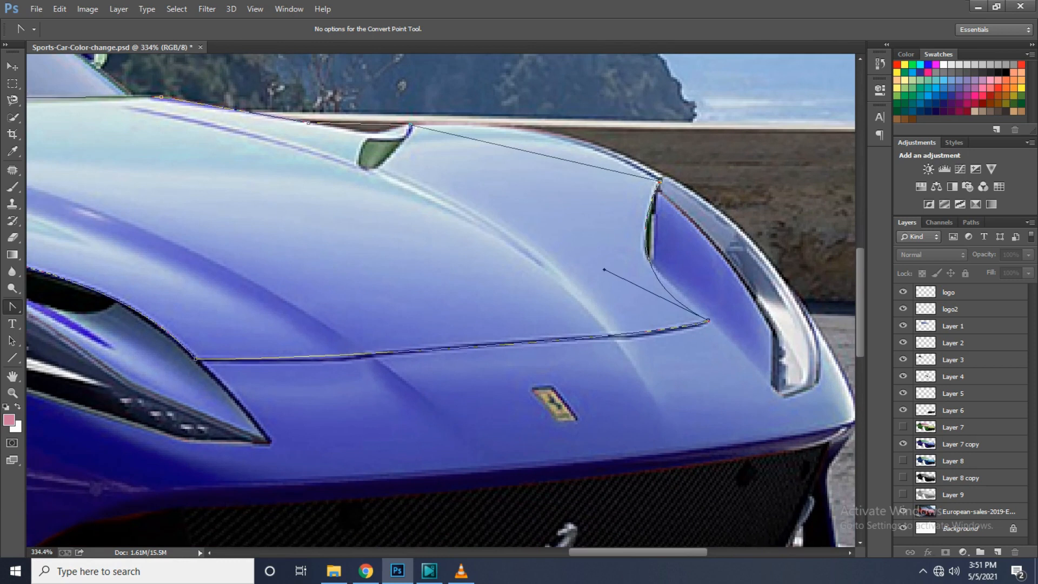
pyautogui.moveTo(659, 180); pyautogui.dragTo(533, 106)
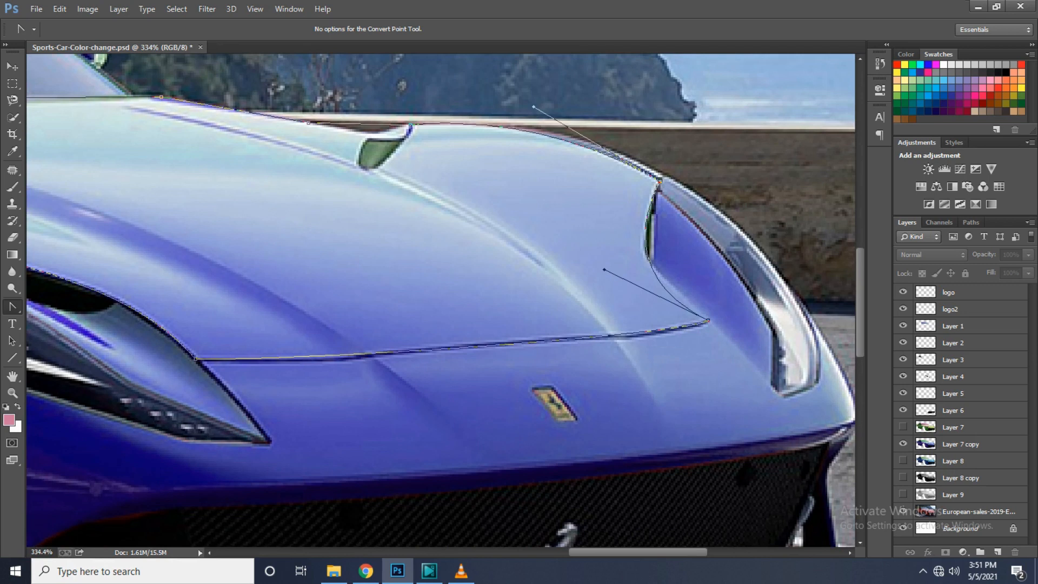
pyautogui.moveTo(411, 125); pyautogui.dragTo(376, 142)
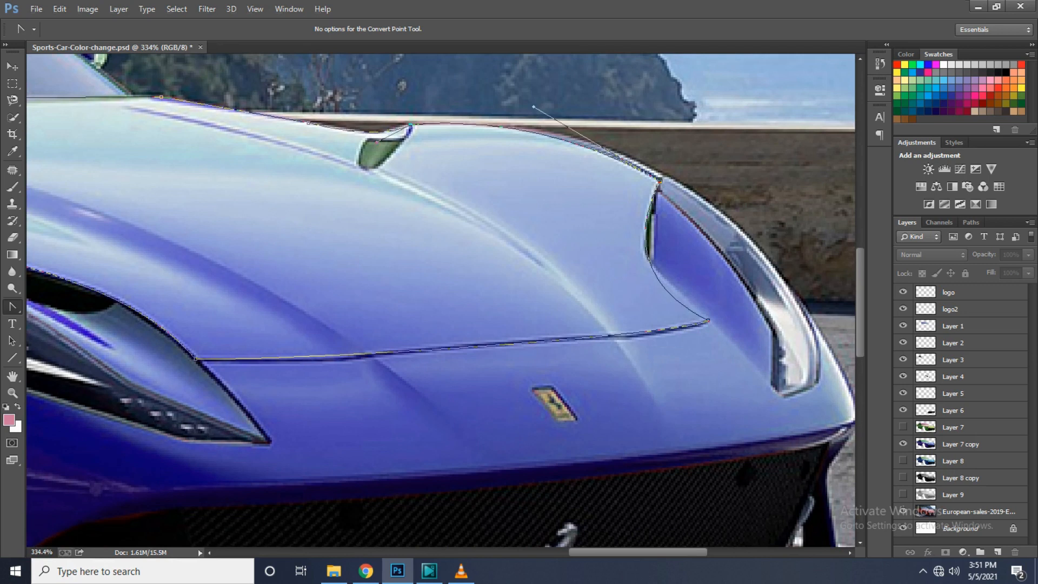
# Make the indigo car version, Layer 7 copy, the active layer
pyautogui.scroll(-5, 742, 305)
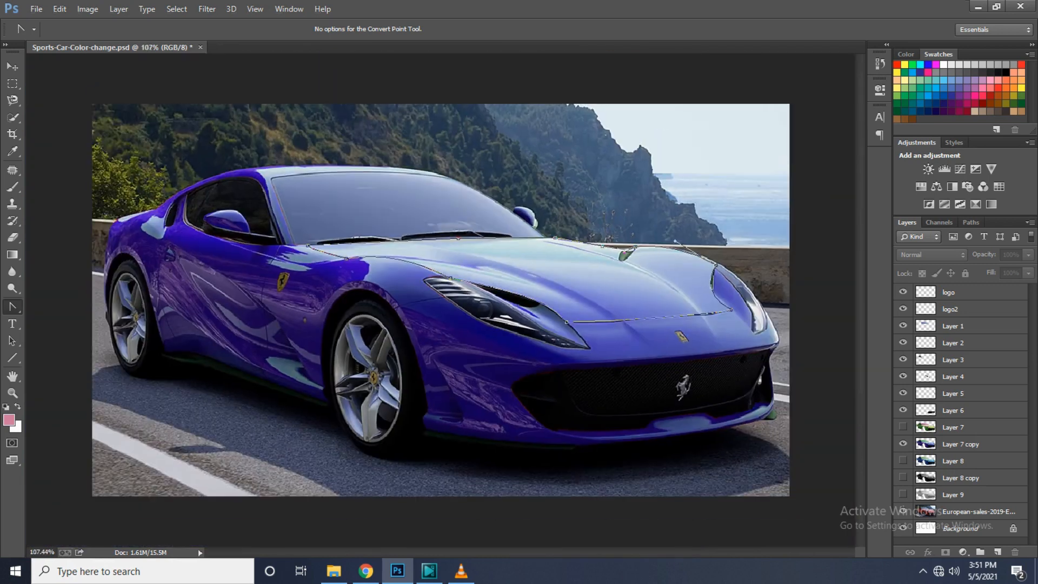
pyautogui.click(962, 444)
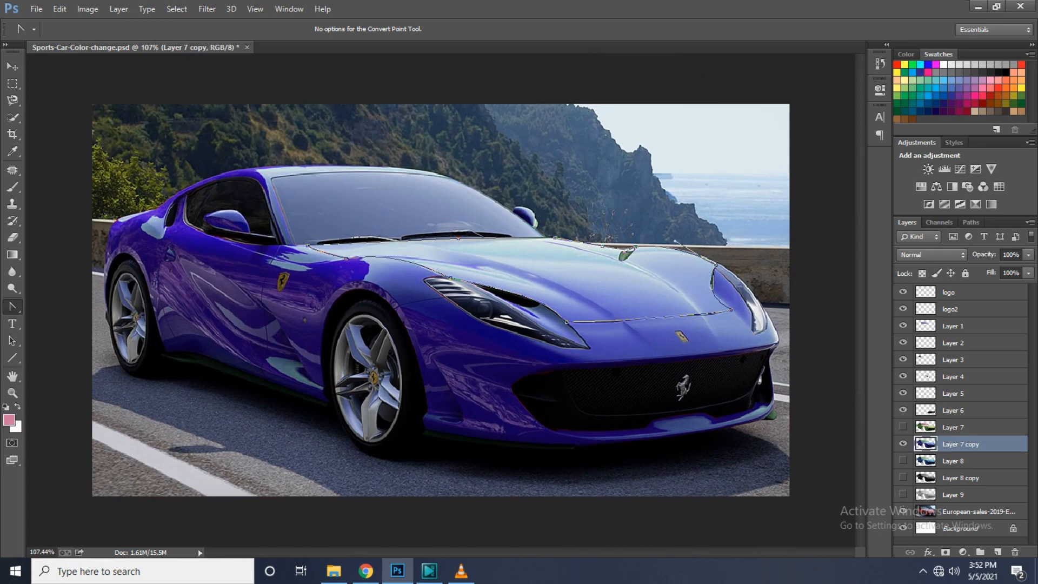
pyautogui.click(87, 9)
pyautogui.moveTo(108, 42)
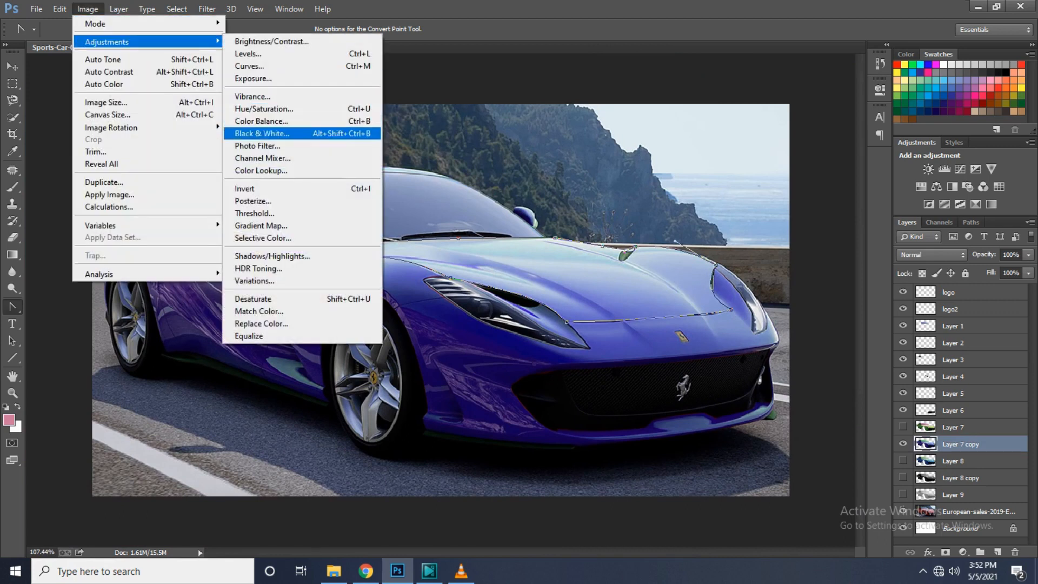
pyautogui.click(262, 133)
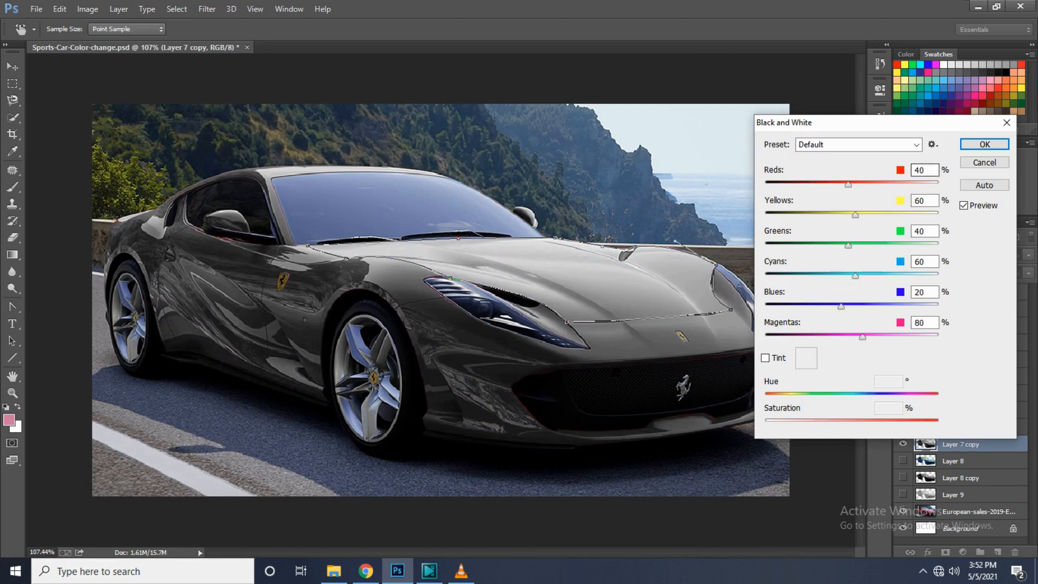
pyautogui.click(984, 162)
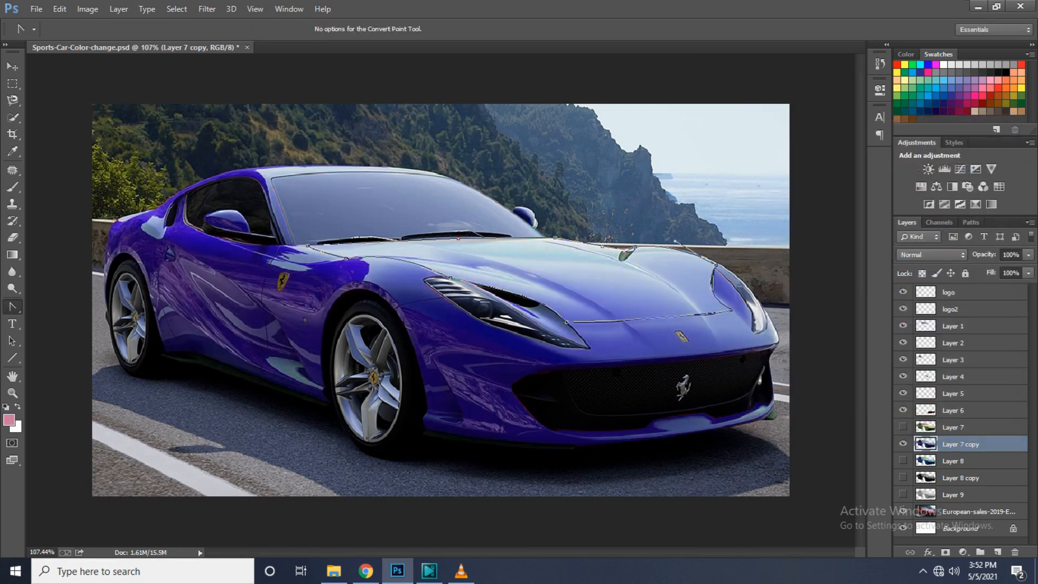
# Convert the hood path to a selection and start a Black & White adjustment on it with Cyans -163 and Greens -46
pyautogui.hotkey('ctrl', 'Return')
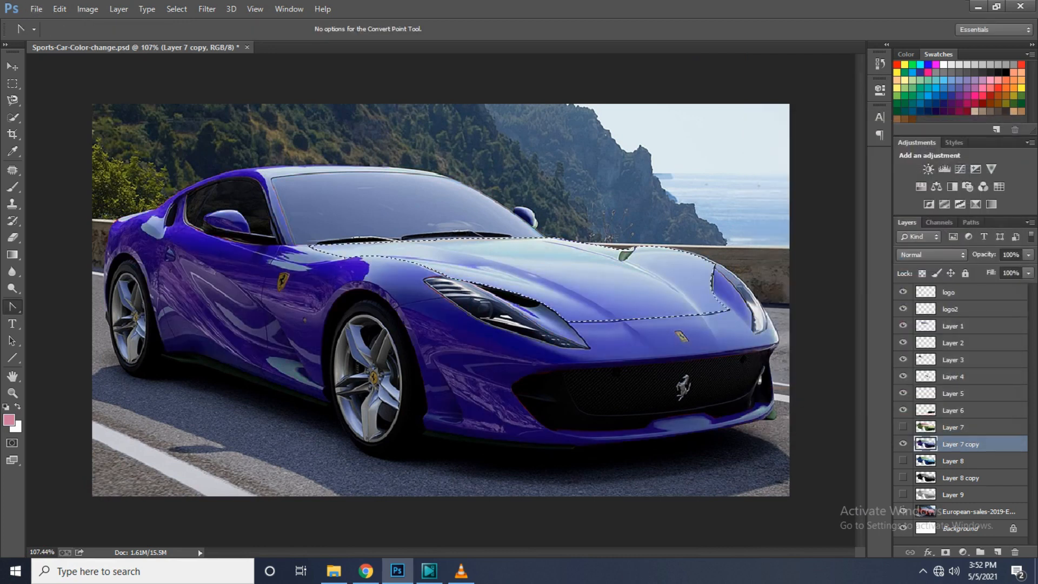
pyautogui.click(87, 9)
pyautogui.moveTo(106, 42)
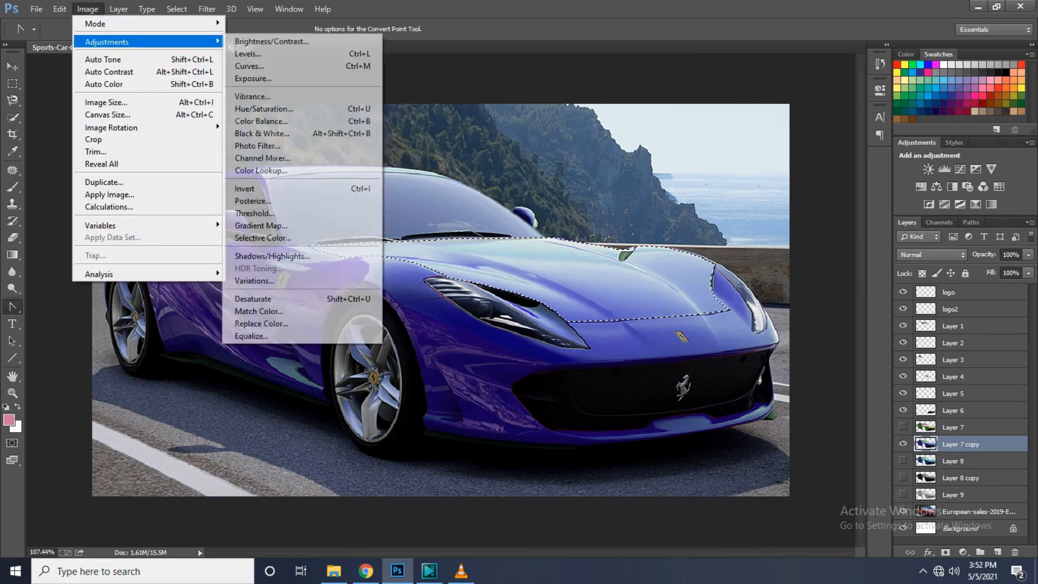
pyautogui.click(262, 133)
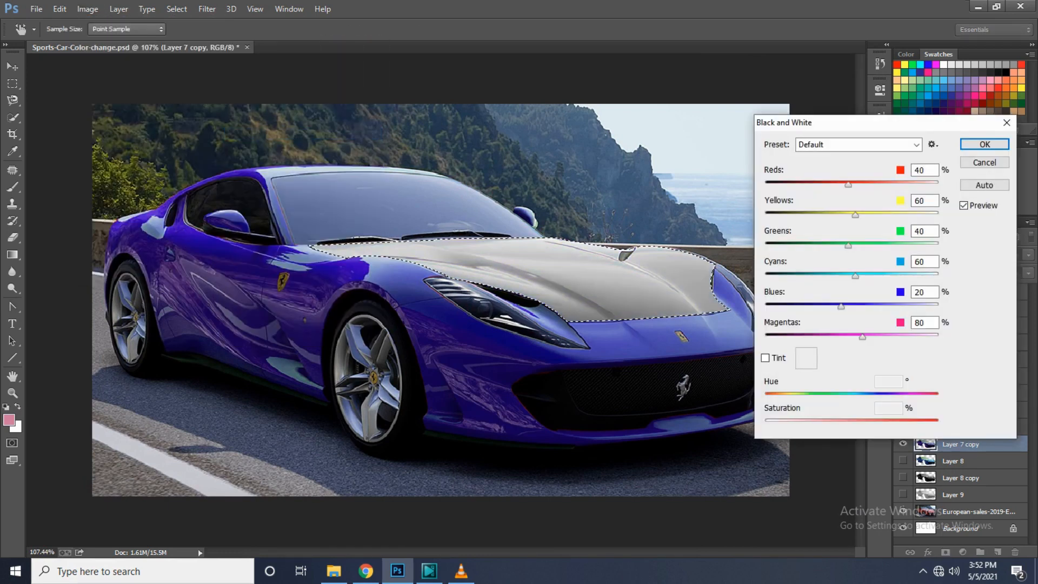
pyautogui.moveTo(856, 275); pyautogui.dragTo(779, 275)
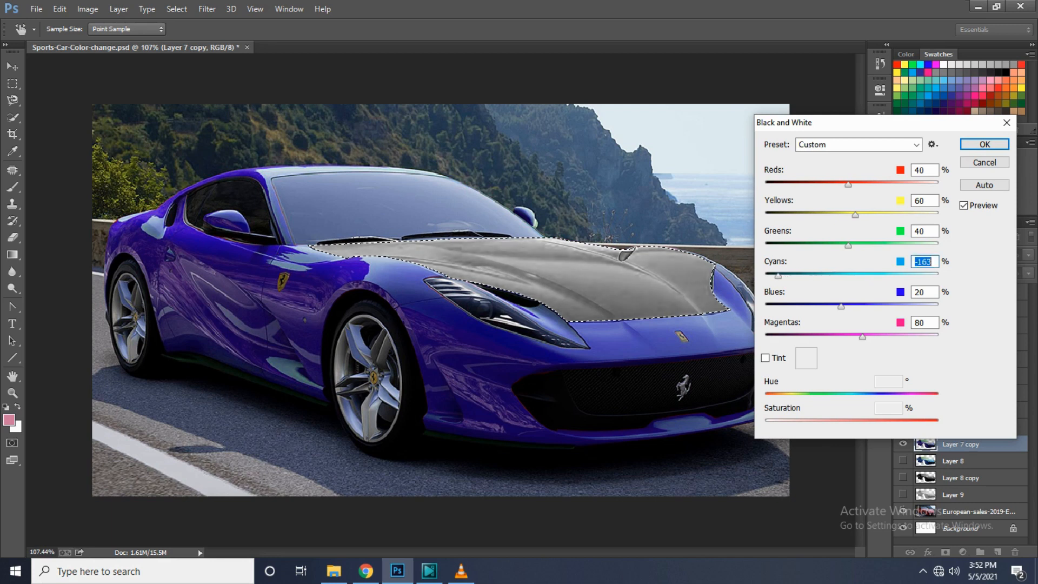
pyautogui.moveTo(849, 245); pyautogui.dragTo(818, 245)
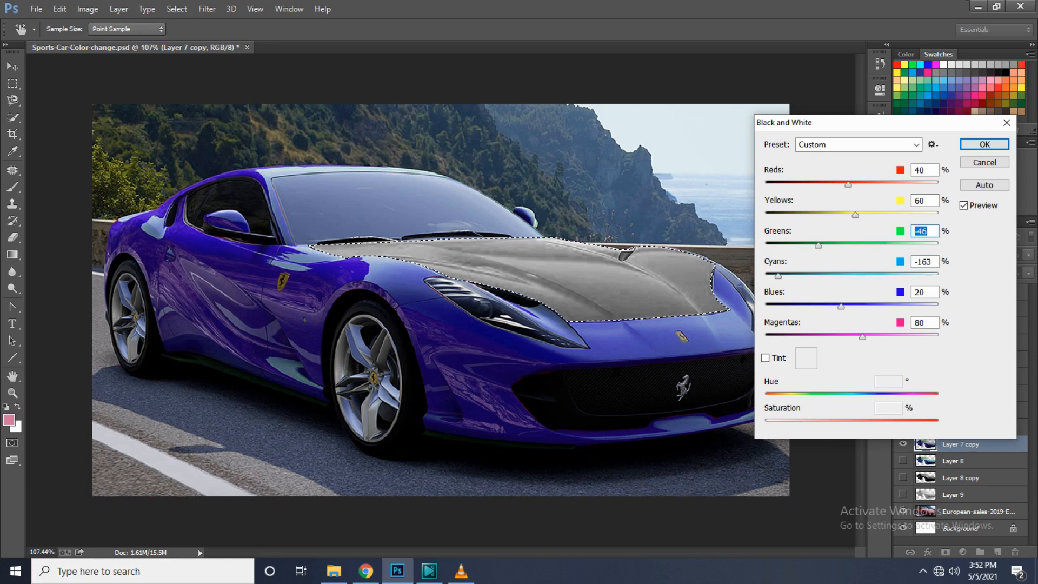
# Darken the hood to glossy black with Blues -90, Cyans -108, Yellows 17 and Reds 30, and apply the Black & White adjustment
pyautogui.moveTo(840, 306); pyautogui.dragTo(797, 306)
pyautogui.click(923, 262)
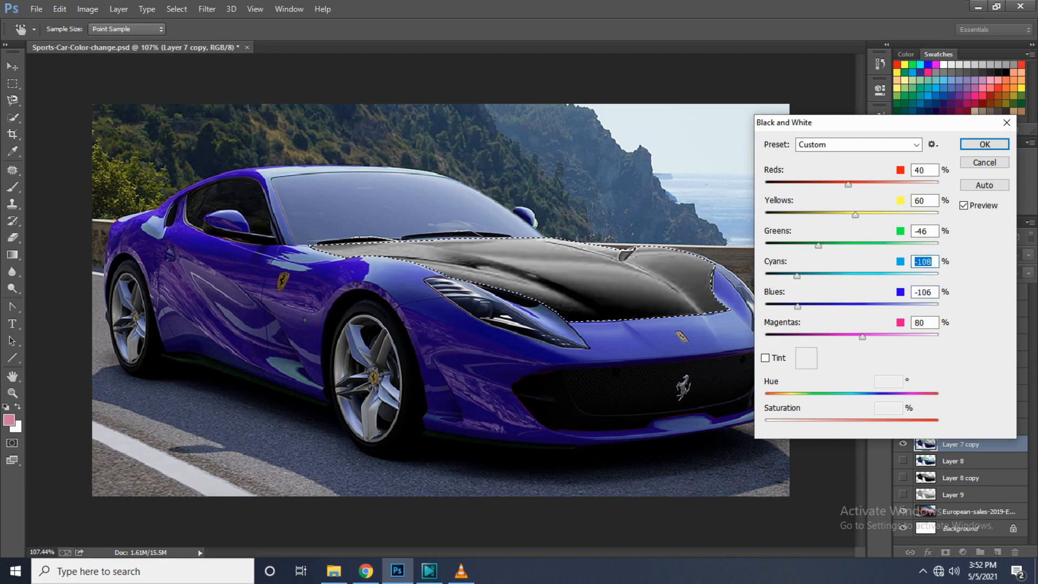
pyautogui.hotkey('ctrl', 'z')
pyautogui.press('Tab')
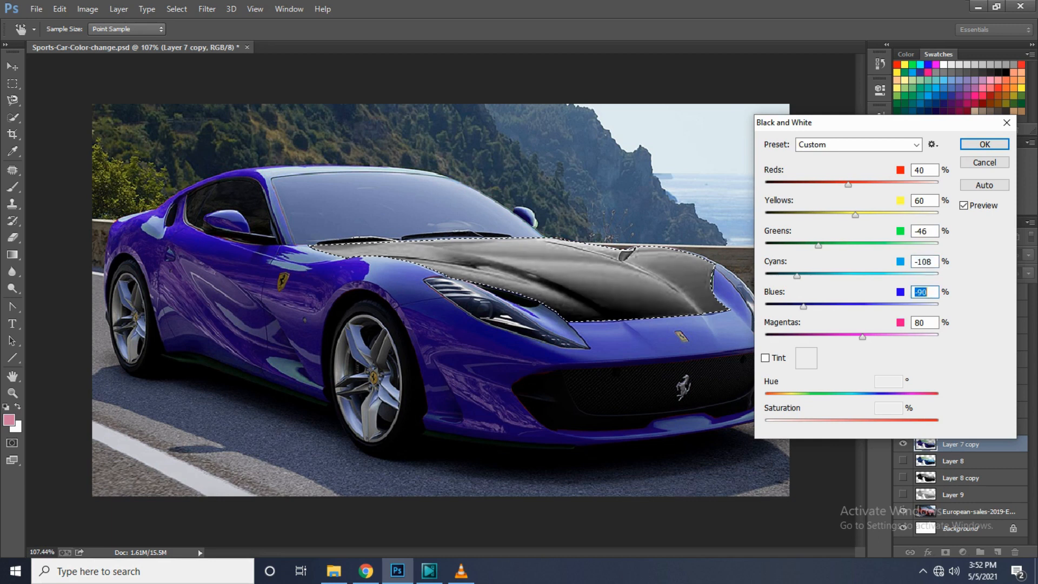
pyautogui.moveTo(855, 214); pyautogui.dragTo(845, 185)
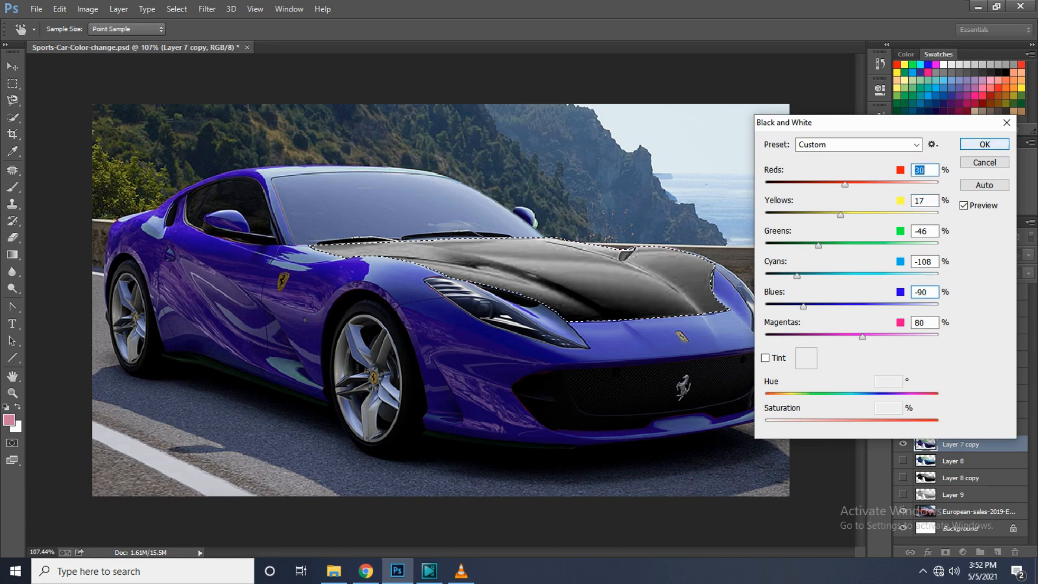
pyautogui.press('Return')
# Copy the selected black hood from Layer 7 copy onto its own new layer
pyautogui.scroll(-3, 441, 300)
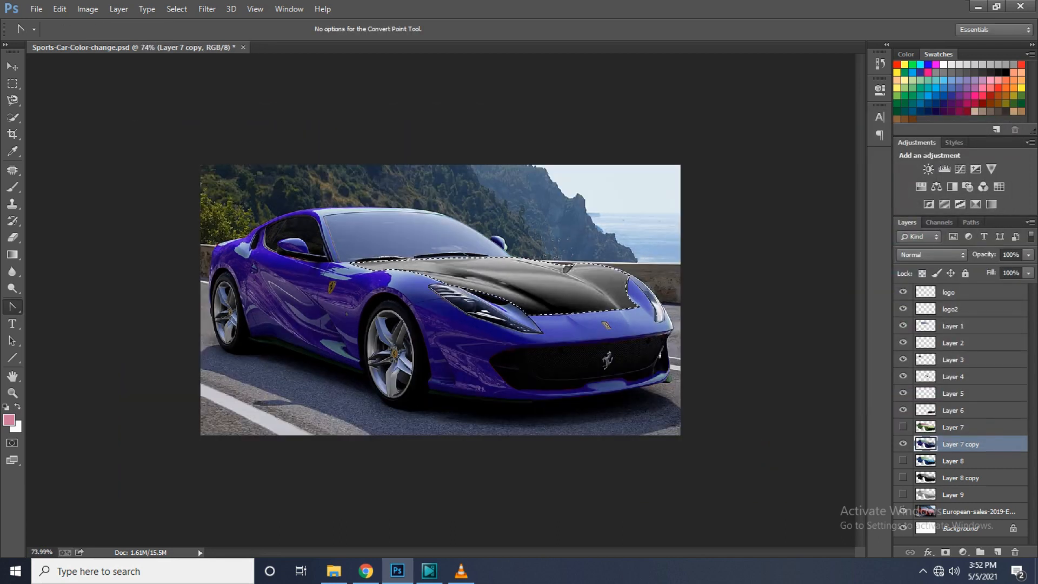
pyautogui.scroll(-1, 441, 300)
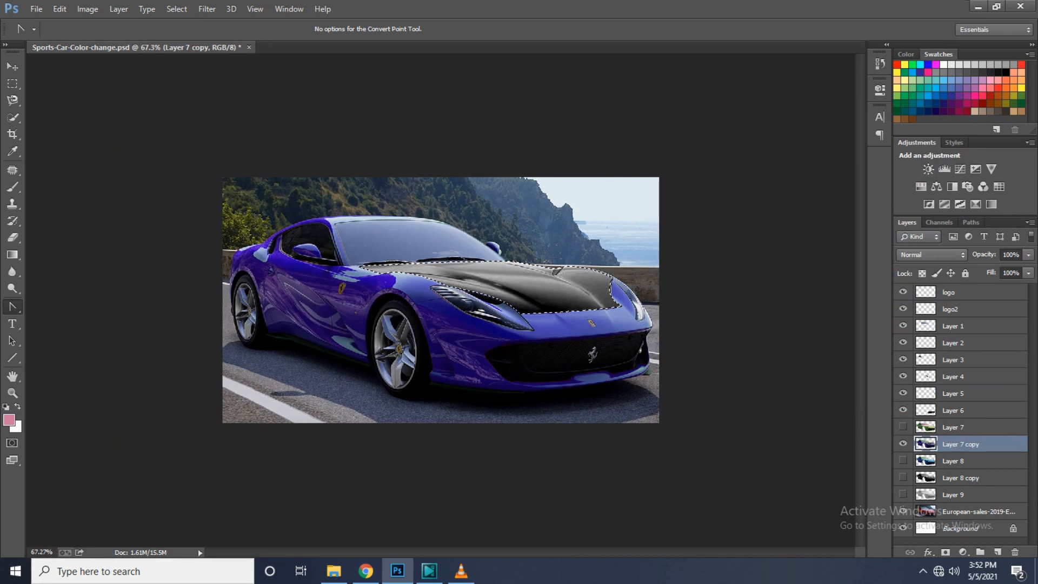
pyautogui.hotkey('ctrl', 'j')
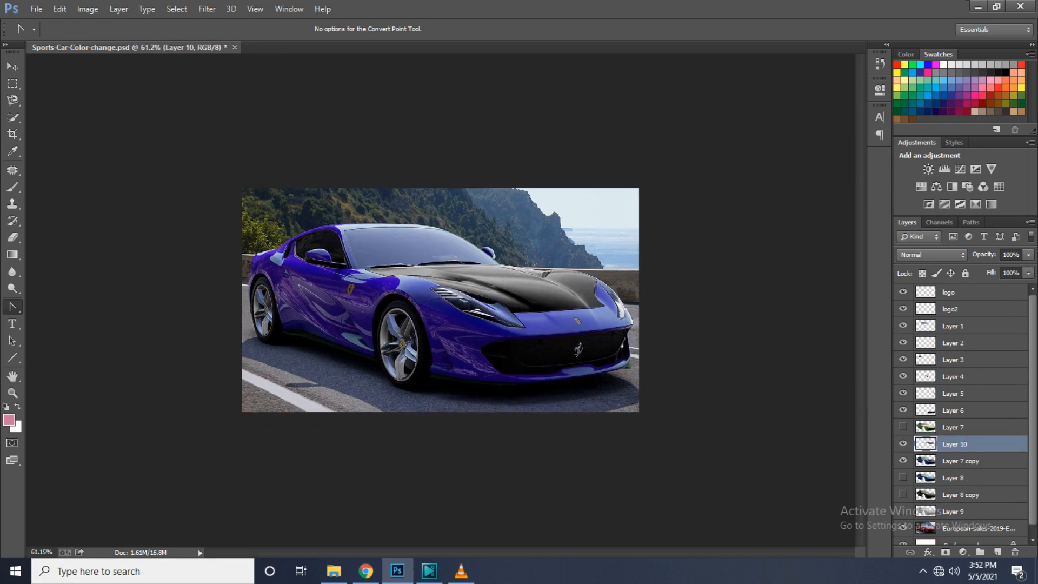
# Hide Layer 7 copy, show the black car version in Layer 8 copy, and compare it with and without the separate hood layer
pyautogui.click(903, 461)
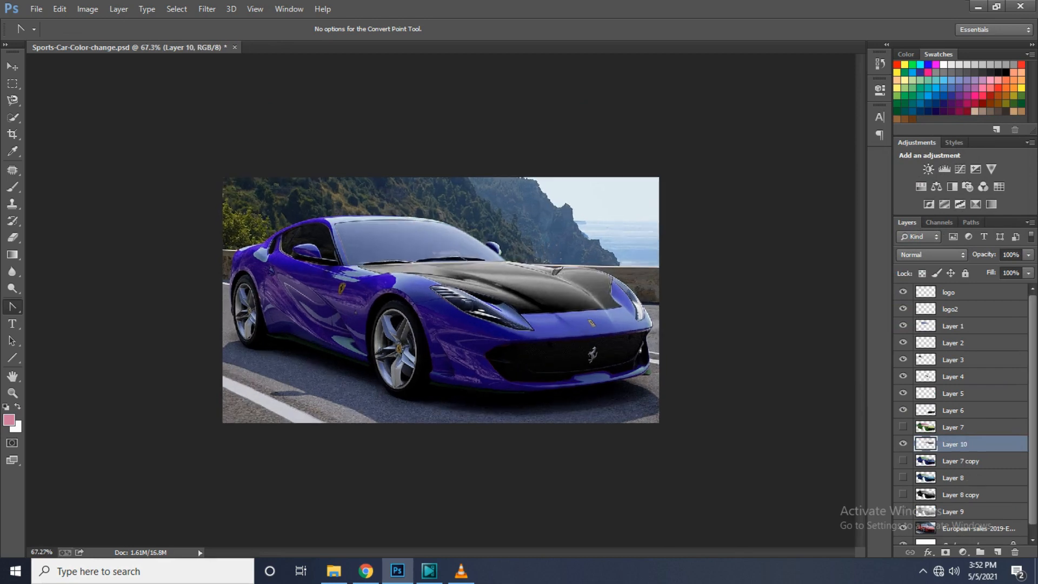
pyautogui.click(903, 477)
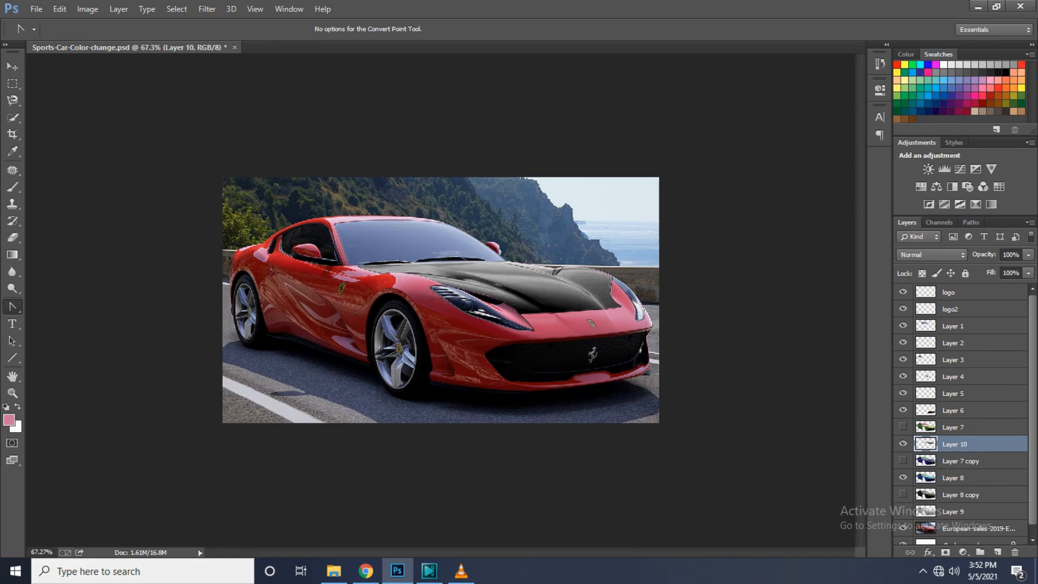
pyautogui.click(903, 494)
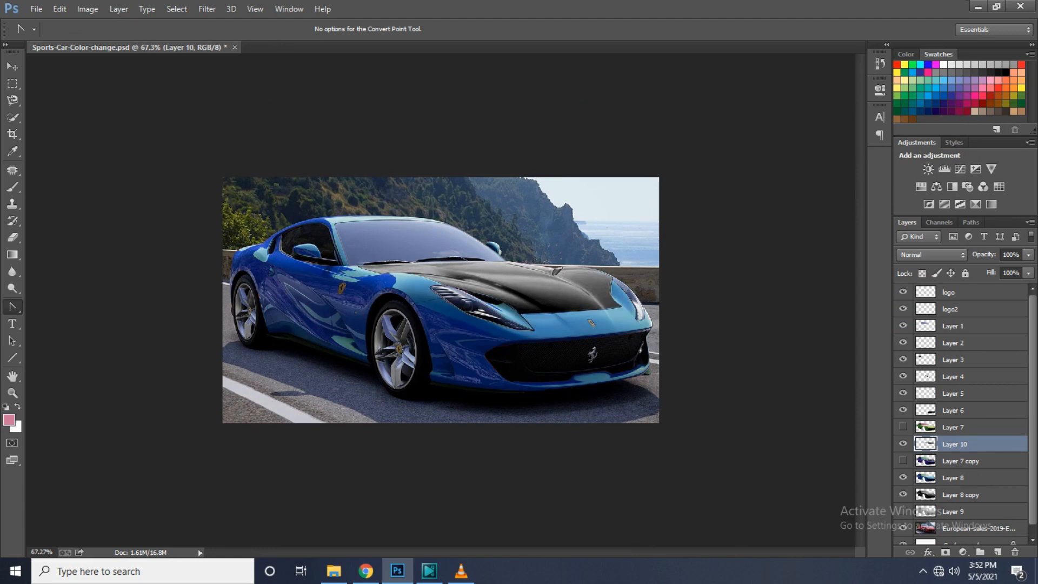
pyautogui.click(903, 478)
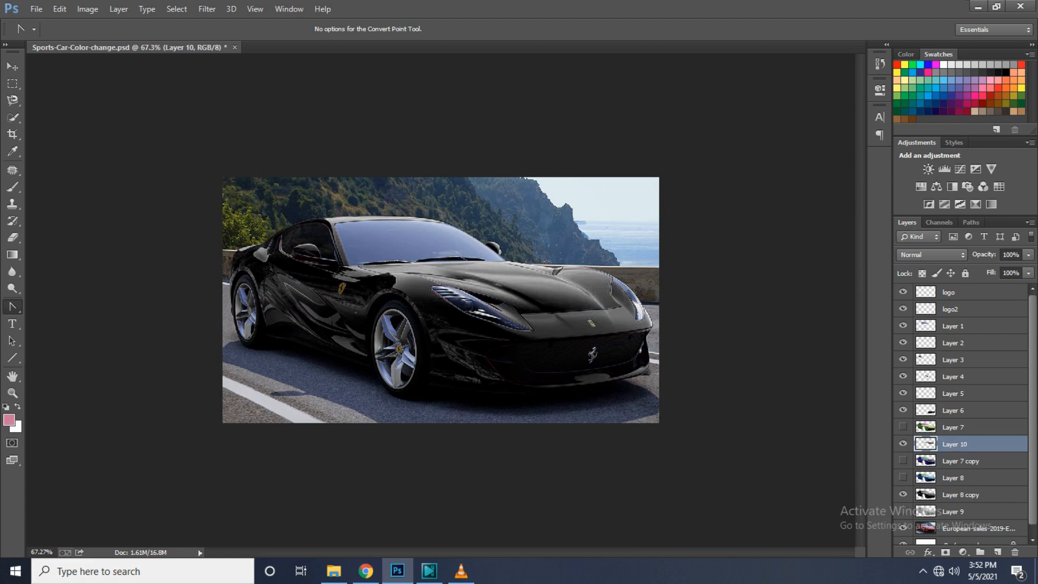
pyautogui.click(903, 443)
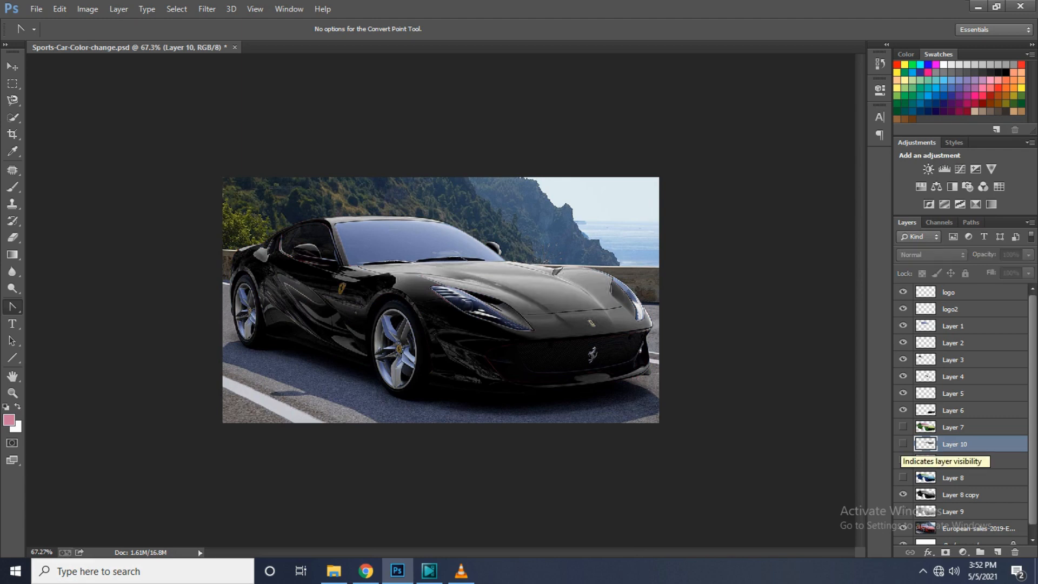
pyautogui.click(903, 444)
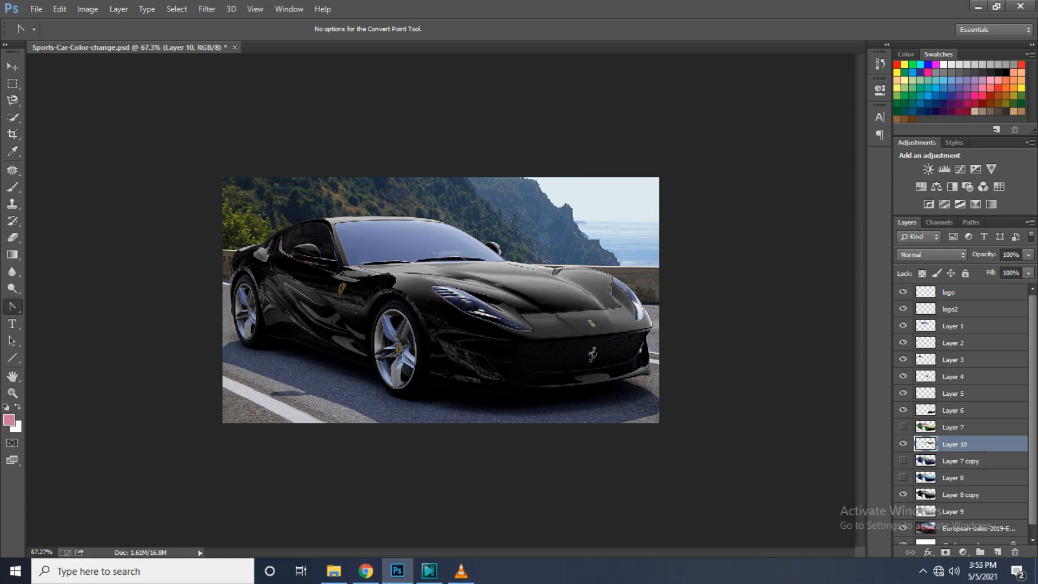
pyautogui.click(903, 443)
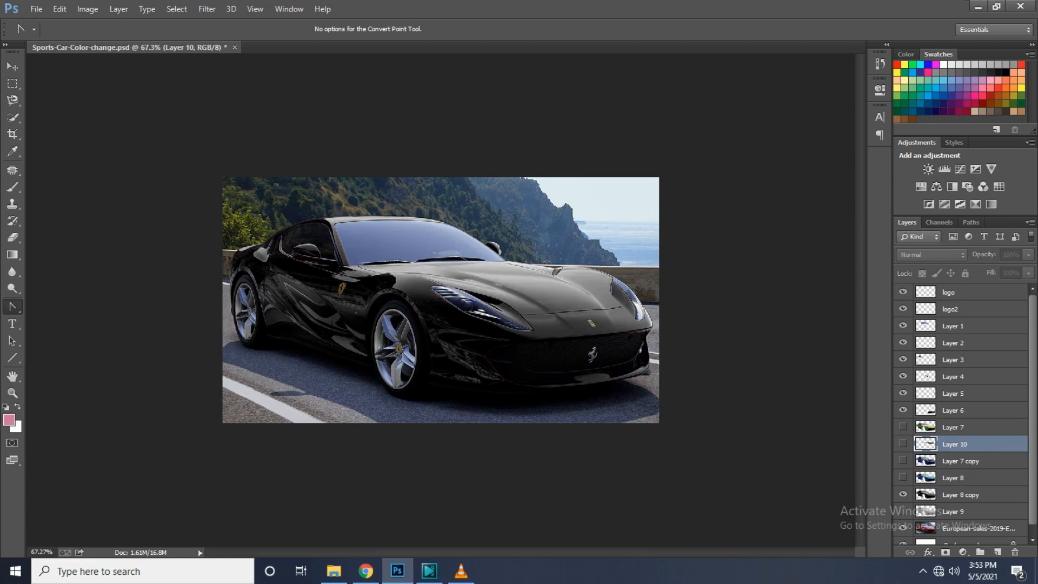
# Show Layer 8, Layer 7 copy and the green Layer 7, and move the black hood layer above Layer 7 with its visibility on
pyautogui.click(903, 477)
pyautogui.click(903, 461)
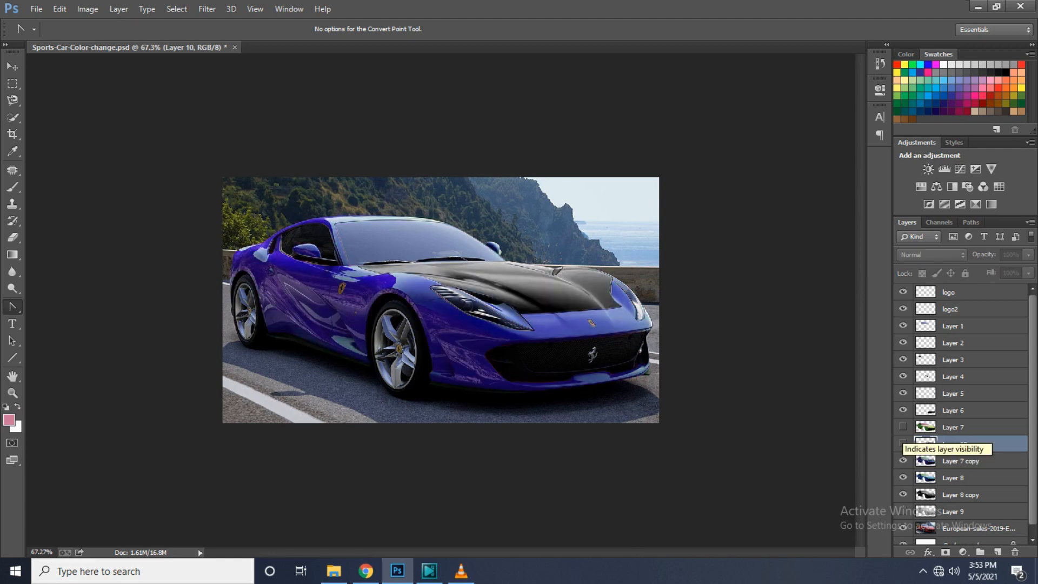
pyautogui.click(903, 427)
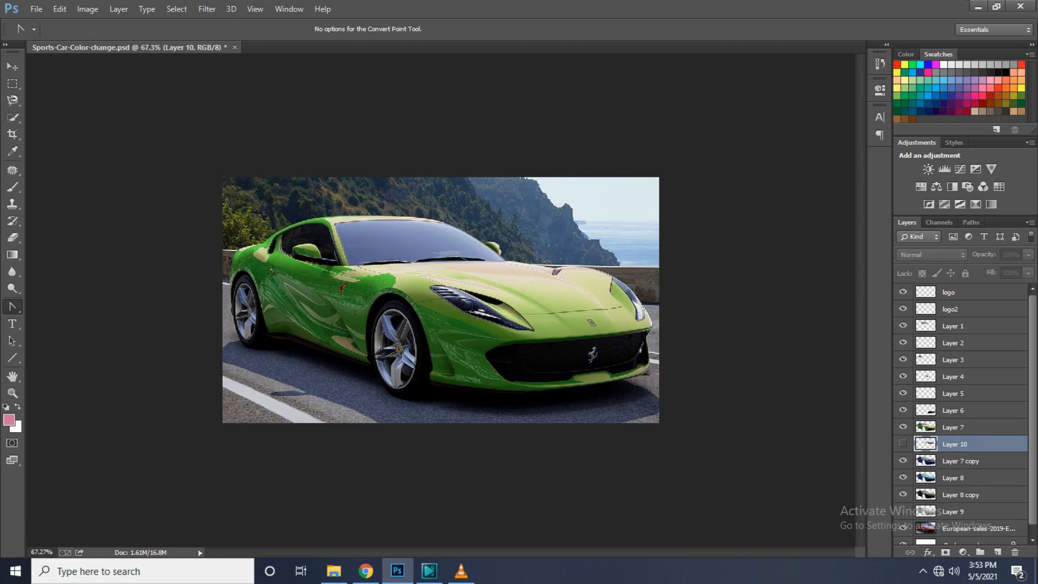
pyautogui.hotkey('ctrl', ']')
pyautogui.click(903, 427)
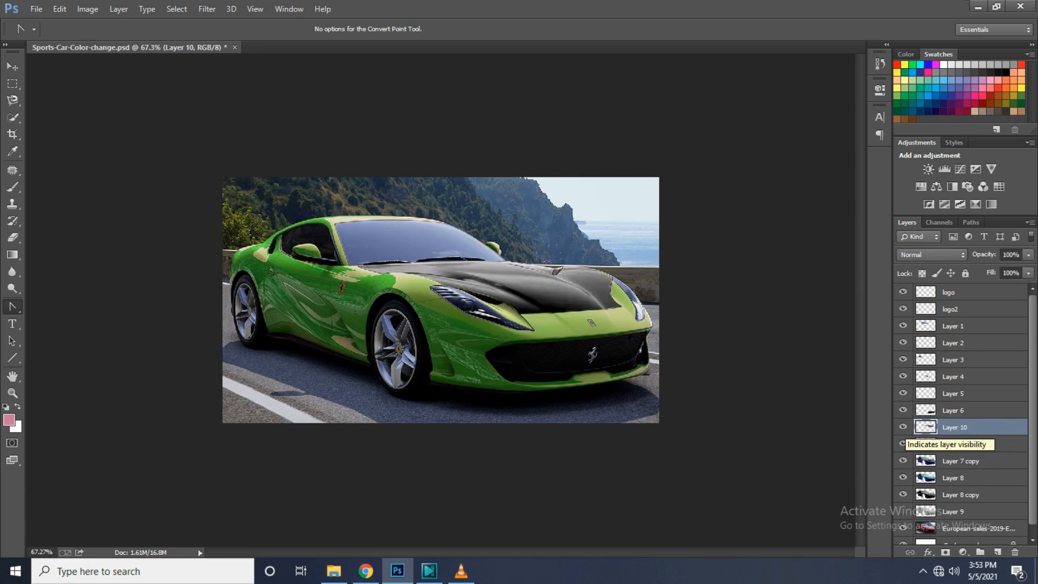
# Show the white car in Layer 9, hide Layers 7, 7 copy, 8 and 8 copy, and compare it with and without the black hood
pyautogui.click(903, 427)
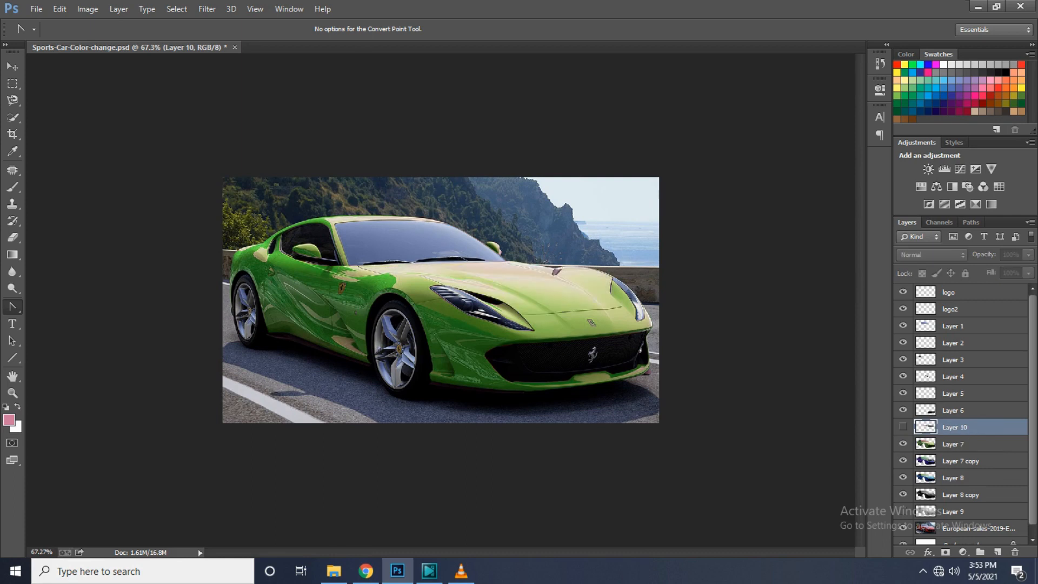
pyautogui.hotkey('ctrl', '-')
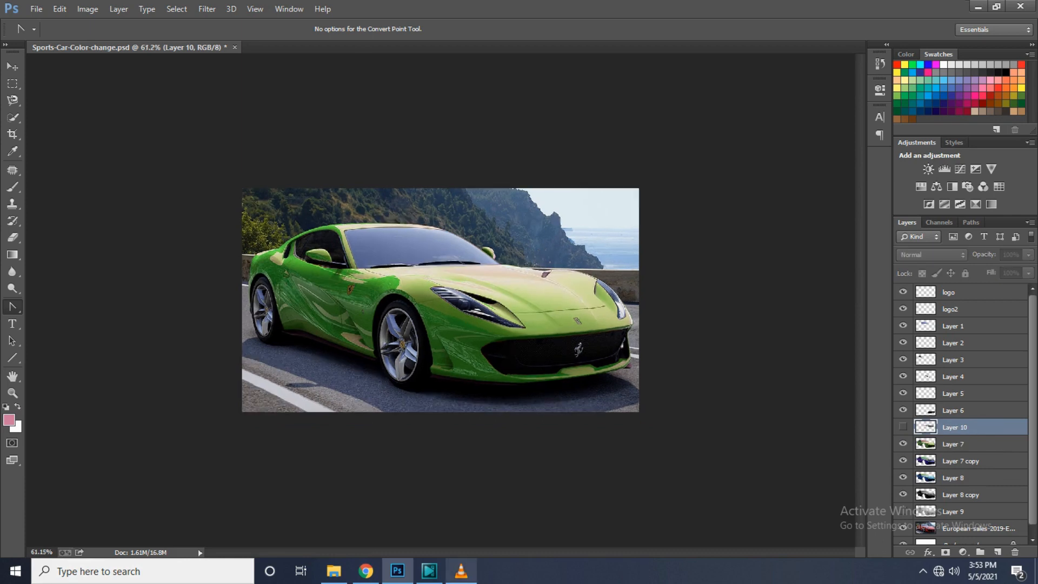
pyautogui.scroll(-1, 961, 411)
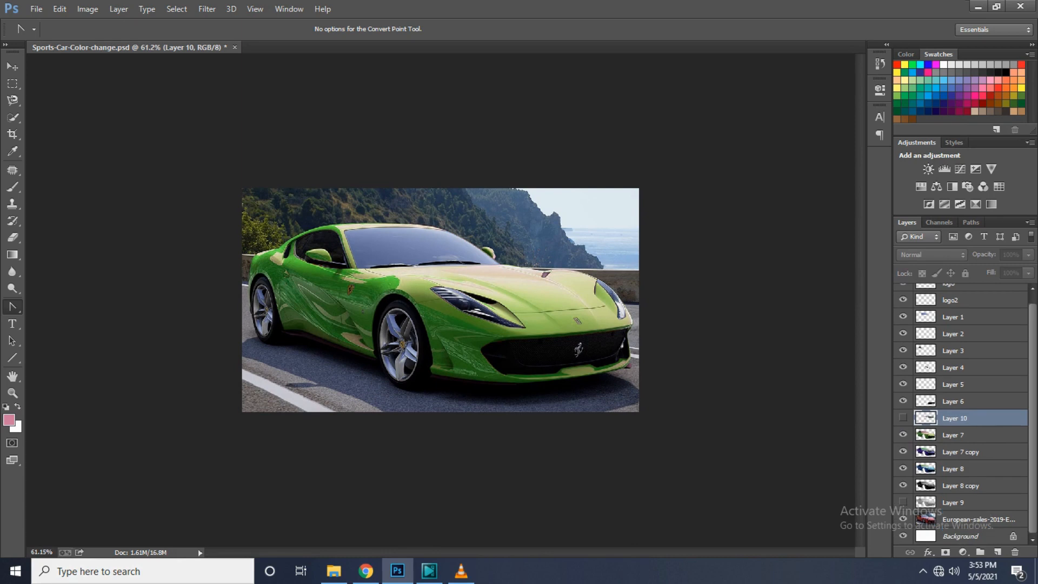
pyautogui.click(903, 502)
pyautogui.click(903, 435)
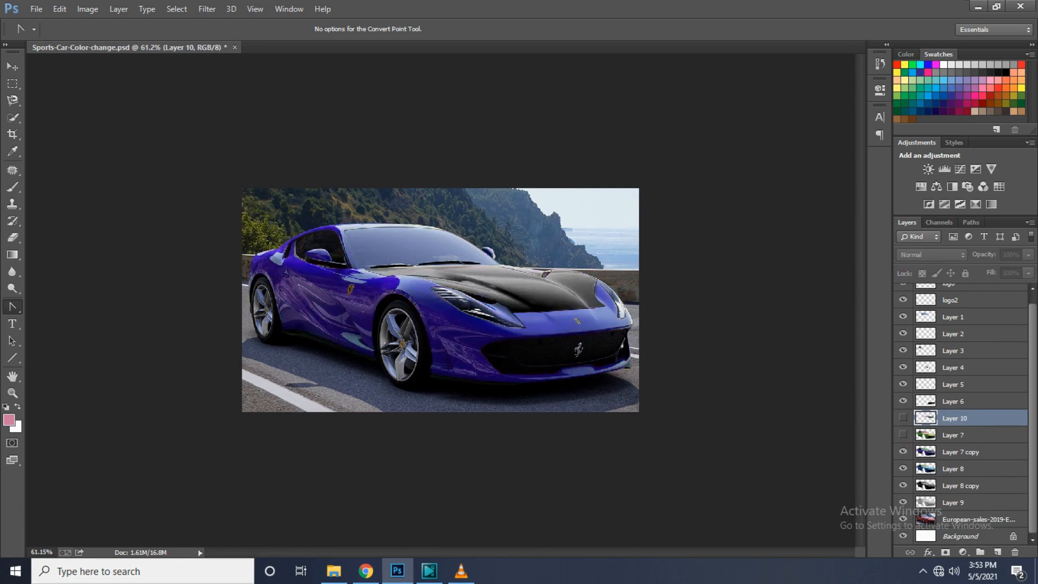
pyautogui.click(903, 452)
pyautogui.click(903, 469)
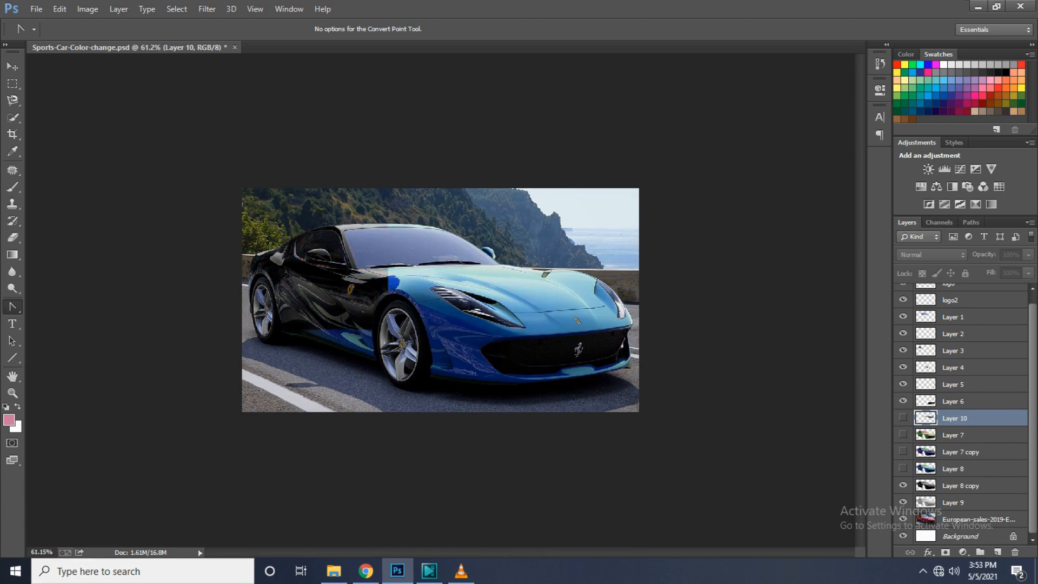
pyautogui.click(903, 485)
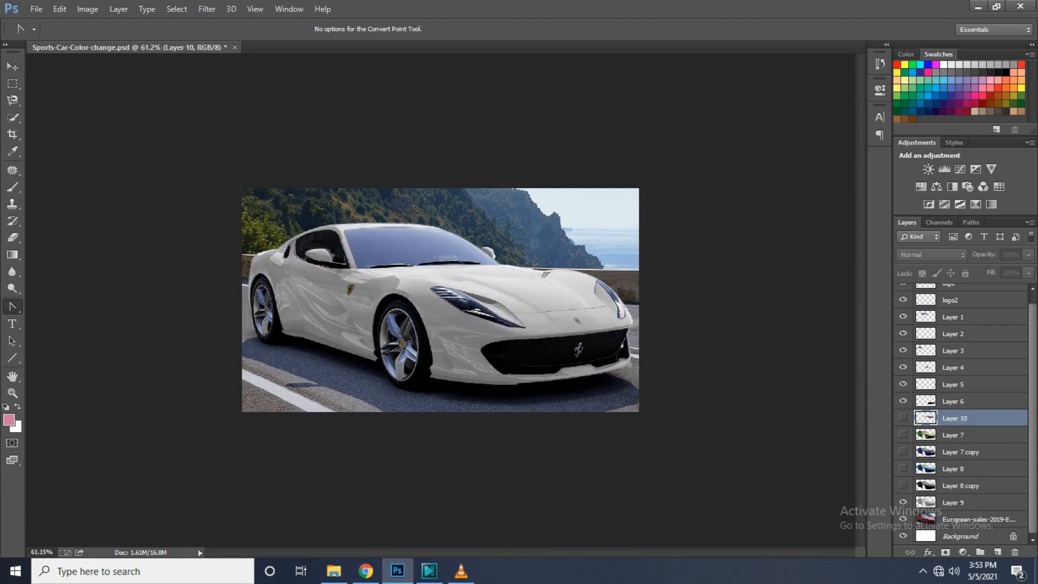
pyautogui.click(903, 418)
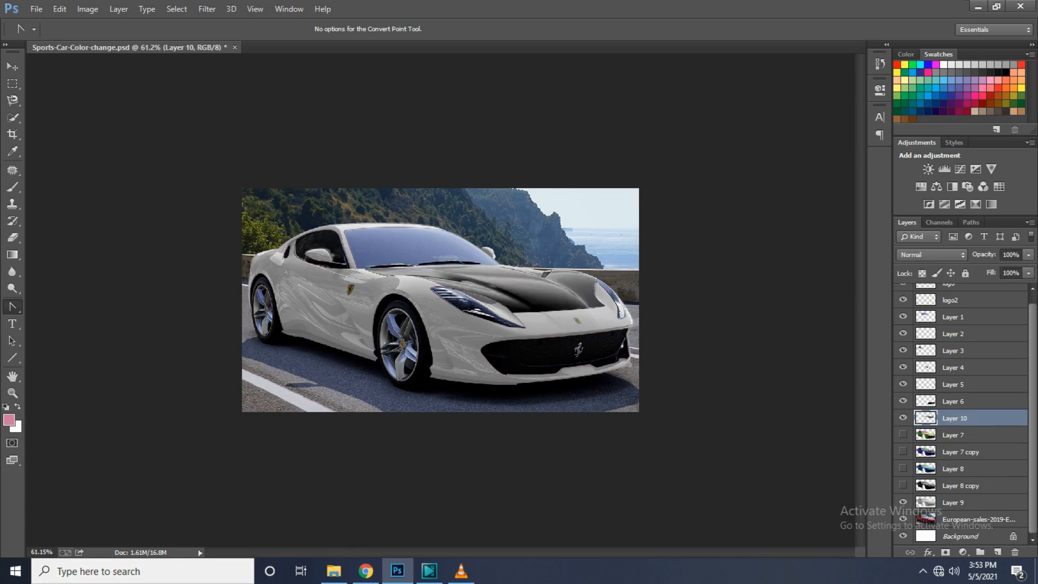
pyautogui.click(903, 418)
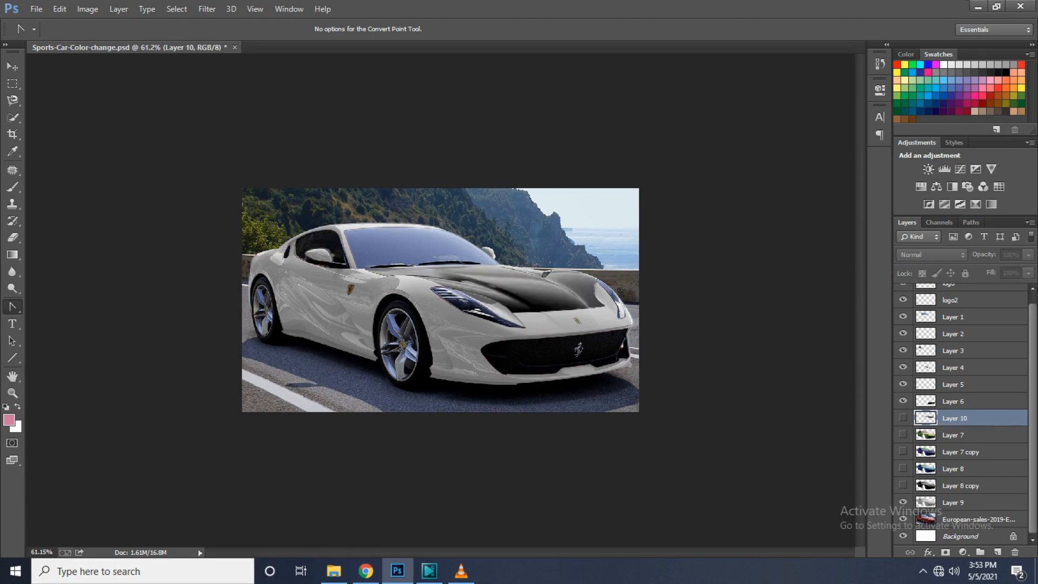